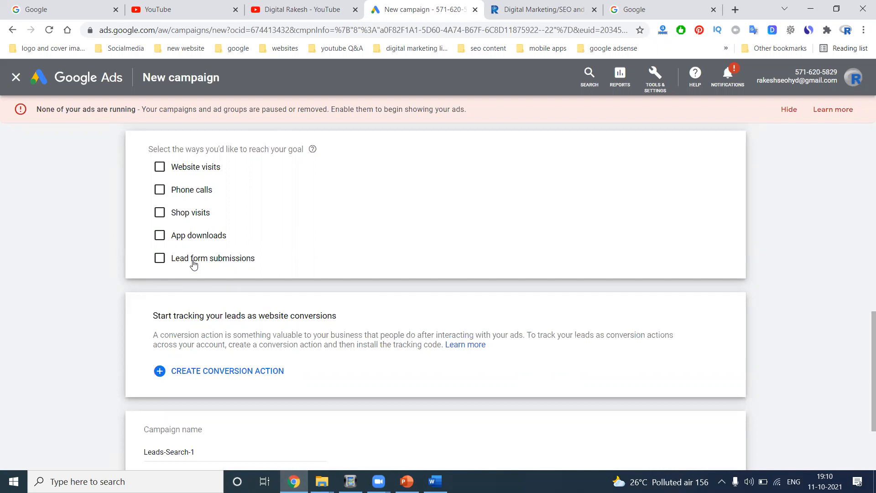
- Try Discovery, then Display, as the campaign type under the Leads goal
scroll(403, 252, up, 5)
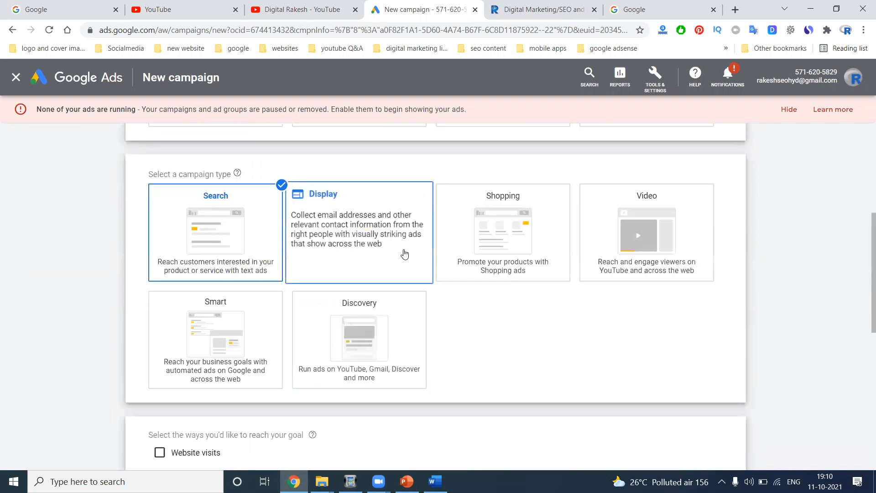
click(407, 333)
scroll(407, 331, down, 2)
scroll(407, 332, down, 4)
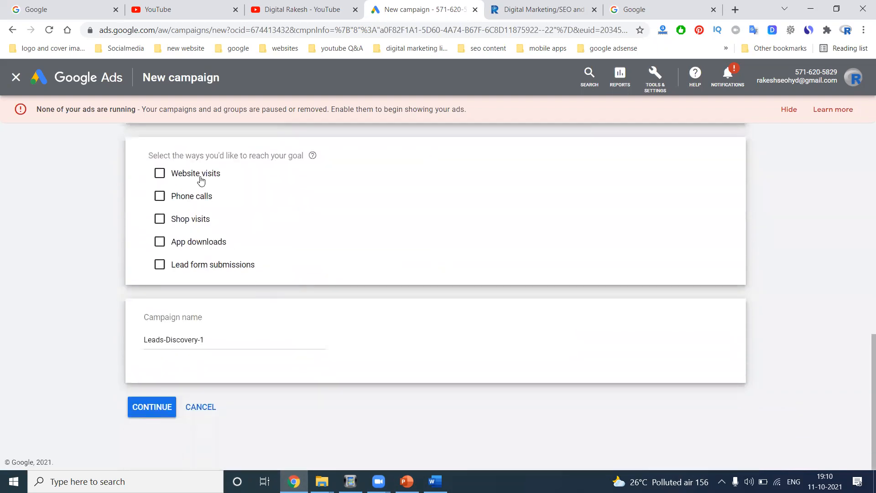
scroll(391, 251, up, 6)
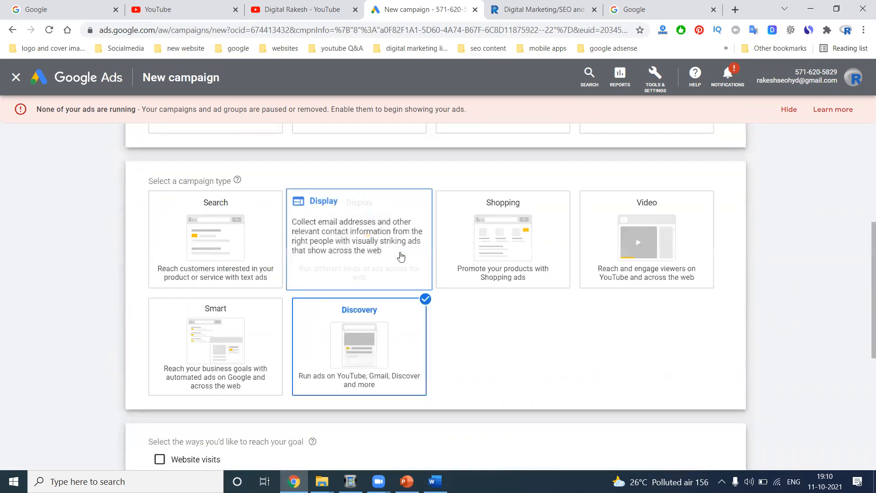
click(413, 223)
scroll(231, 274, down, 5)
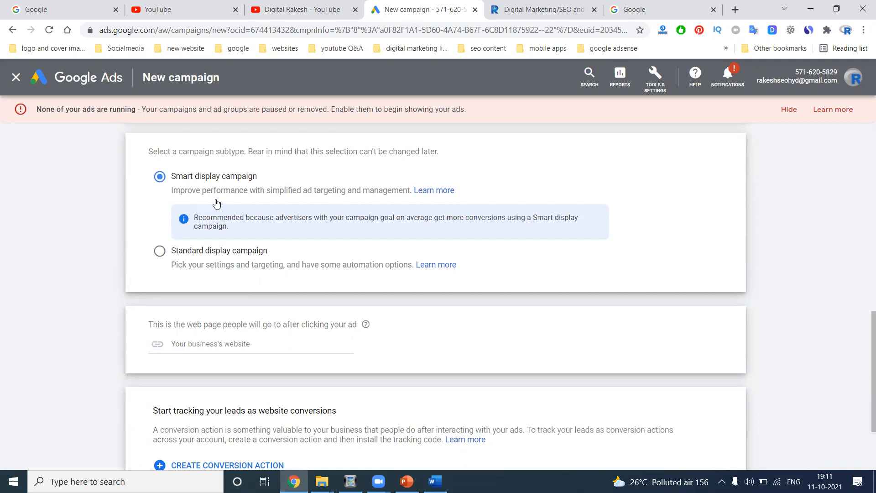
- Deselect Leads, create the campaign without goal guidance, and pick the Display type
scroll(274, 209, up, 12)
click(354, 211)
click(593, 319)
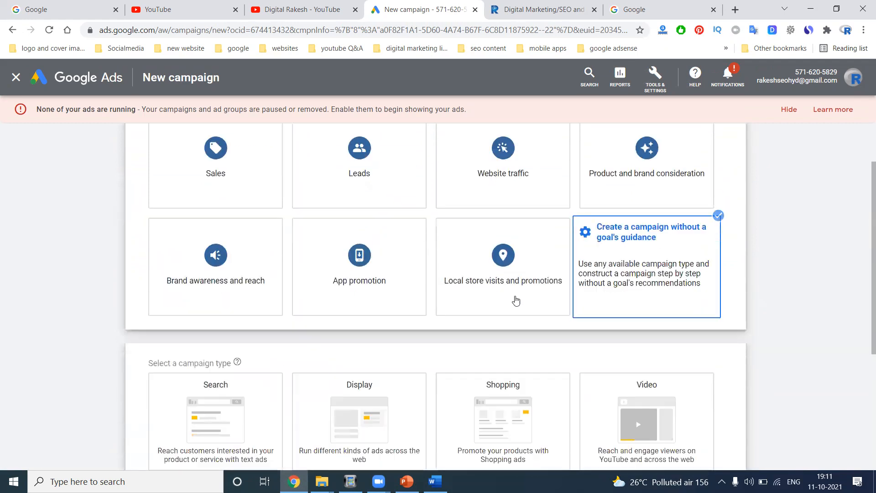
scroll(457, 292, down, 5)
click(362, 228)
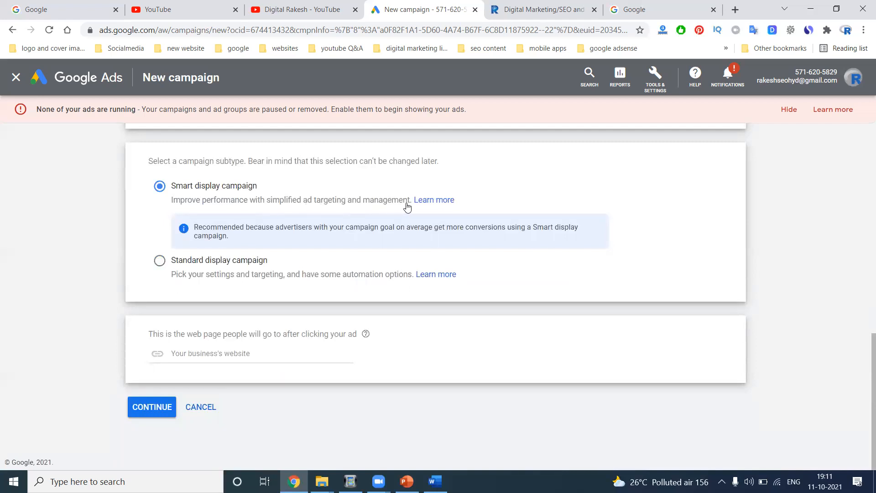
- Toggle between the Smart and Standard display subtypes, ending on Standard display
click(188, 261)
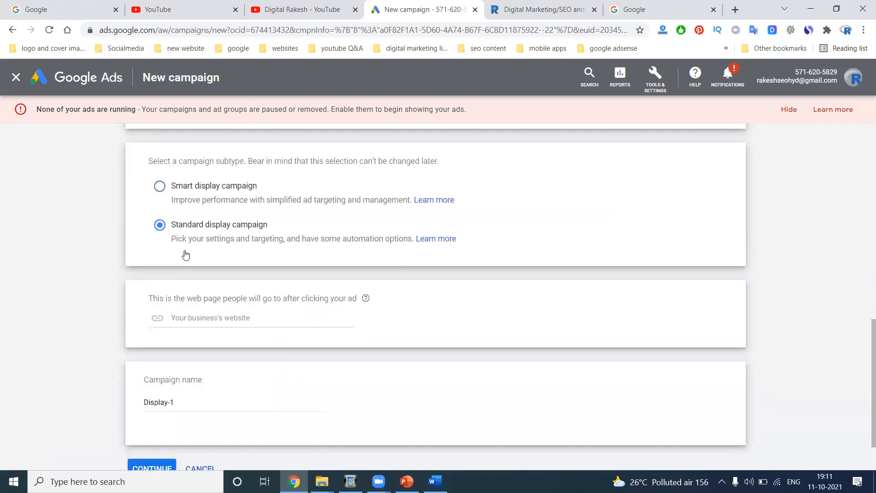
click(158, 186)
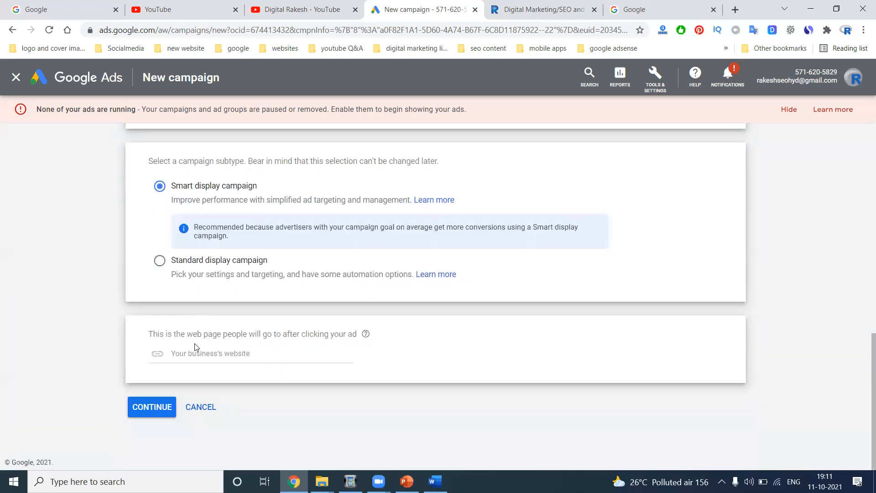
click(160, 261)
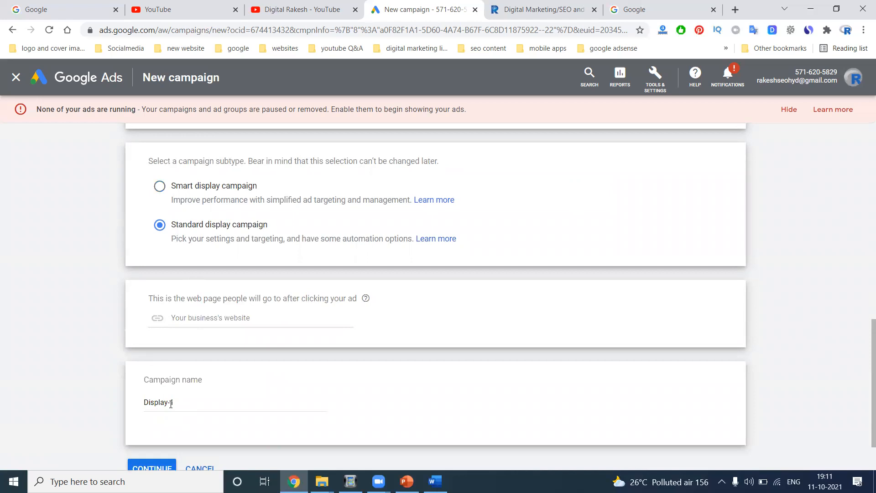
scroll(182, 401, up, 10)
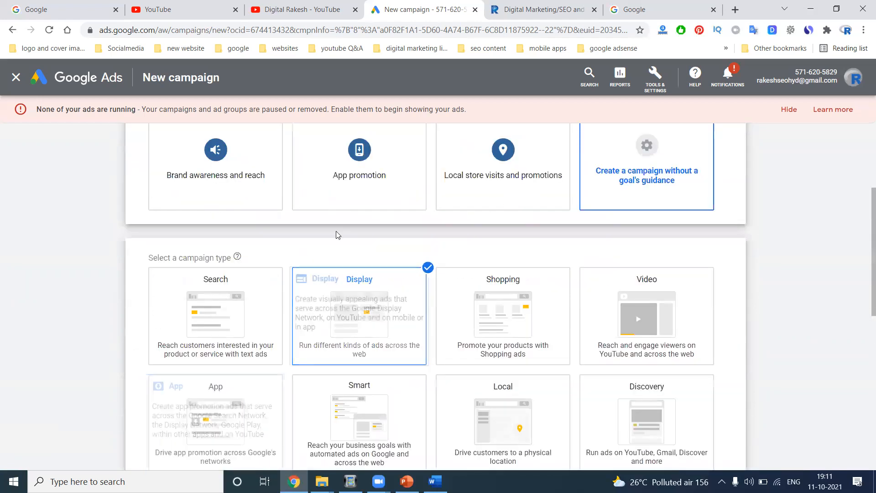
- Set the campaign goal to Leads and choose Discovery as the campaign type
click(345, 199)
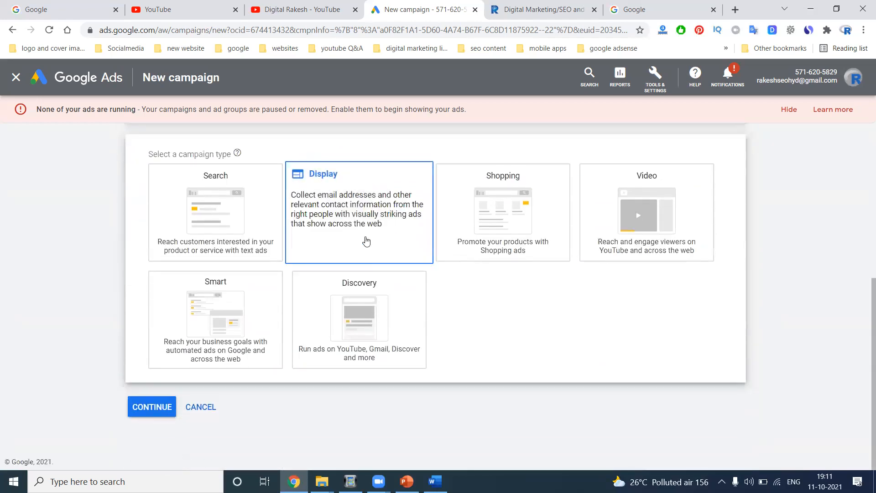
scroll(192, 310, down, 5)
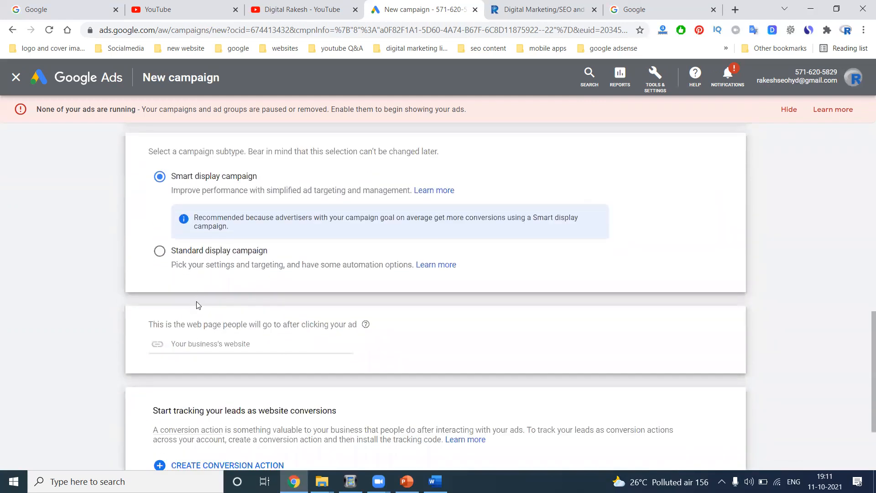
scroll(195, 303, down, 3)
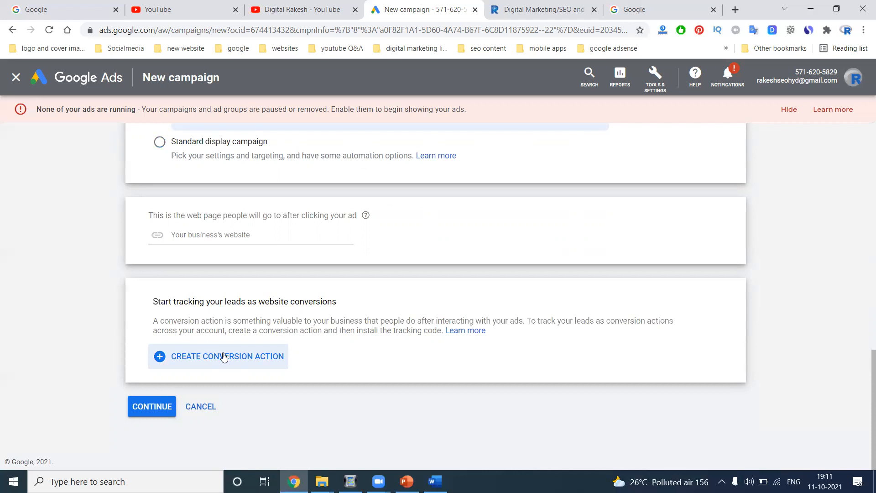
scroll(224, 358, up, 6)
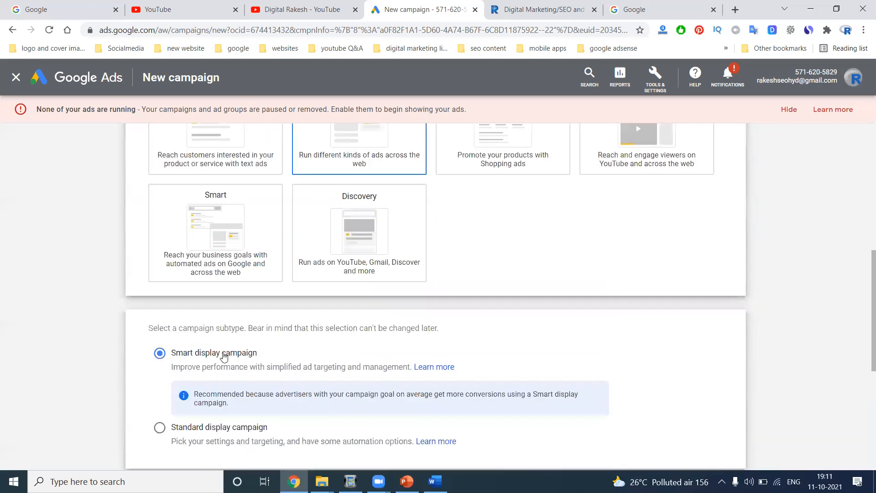
click(354, 237)
scroll(351, 182, up, 6)
scroll(350, 182, up, 3)
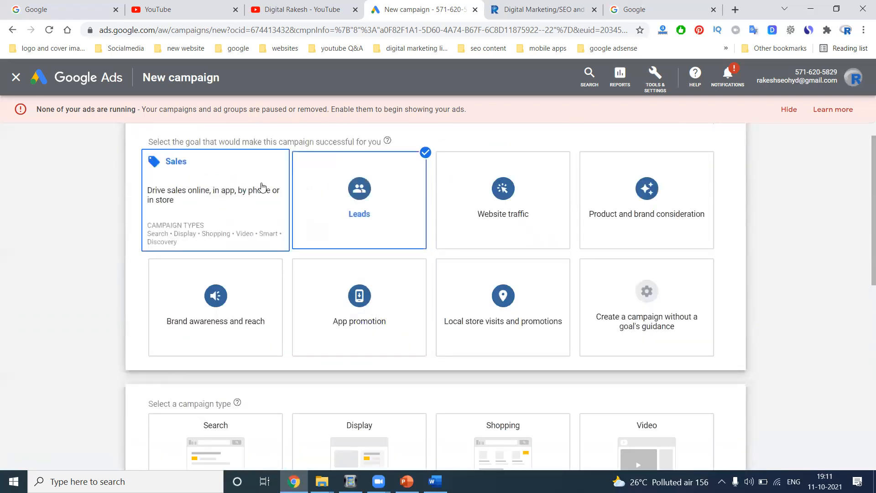
- Toggle the Leads goal off and on, try Discovery, then switch the type to Search
click(391, 196)
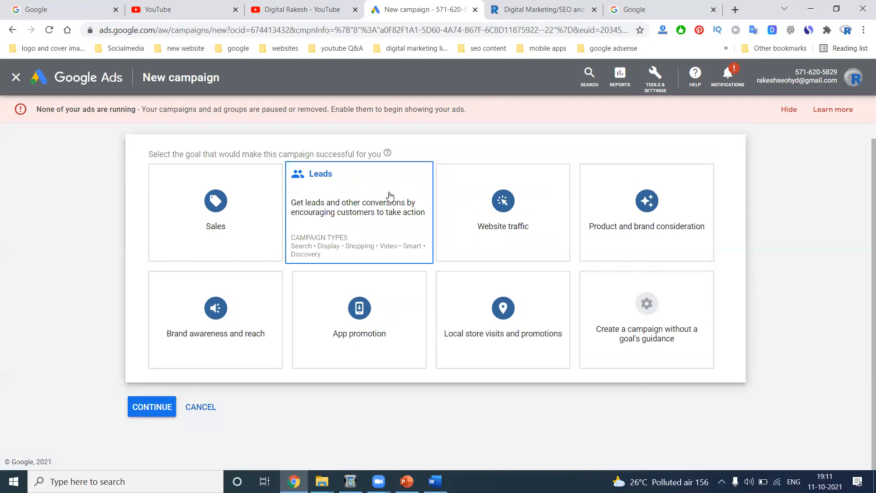
click(390, 195)
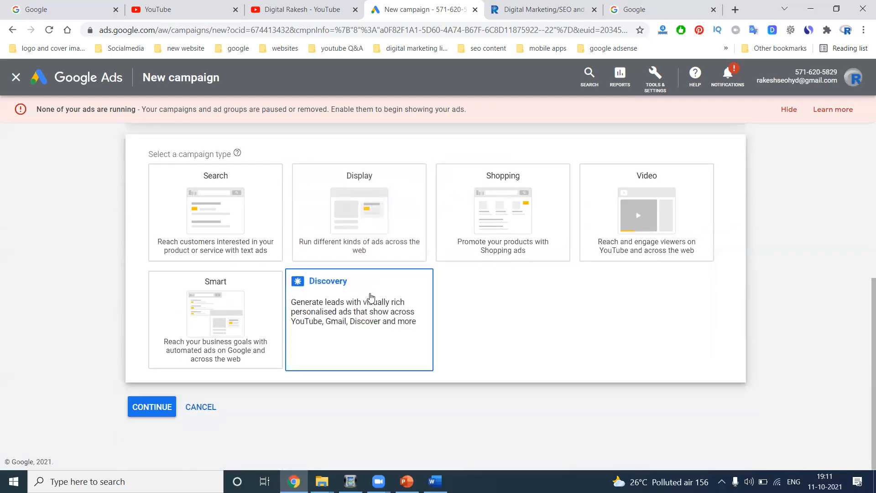
click(372, 292)
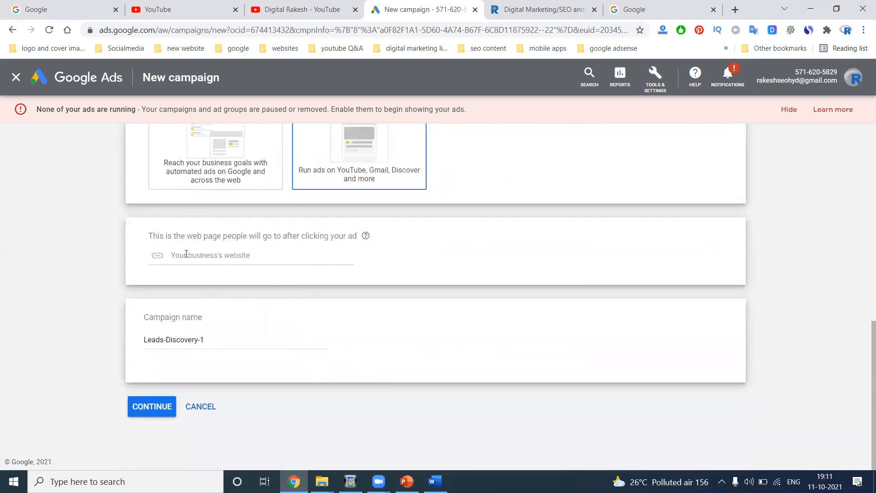
scroll(371, 231, up, 9)
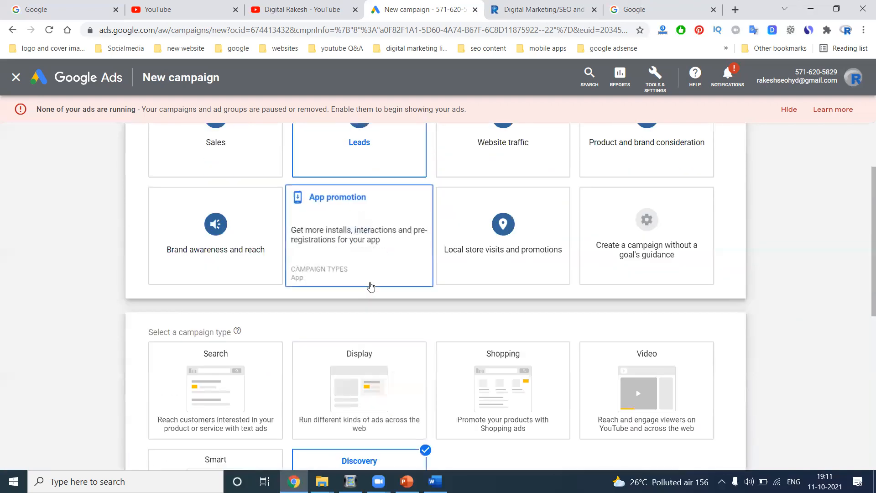
scroll(393, 246, down, 6)
click(258, 211)
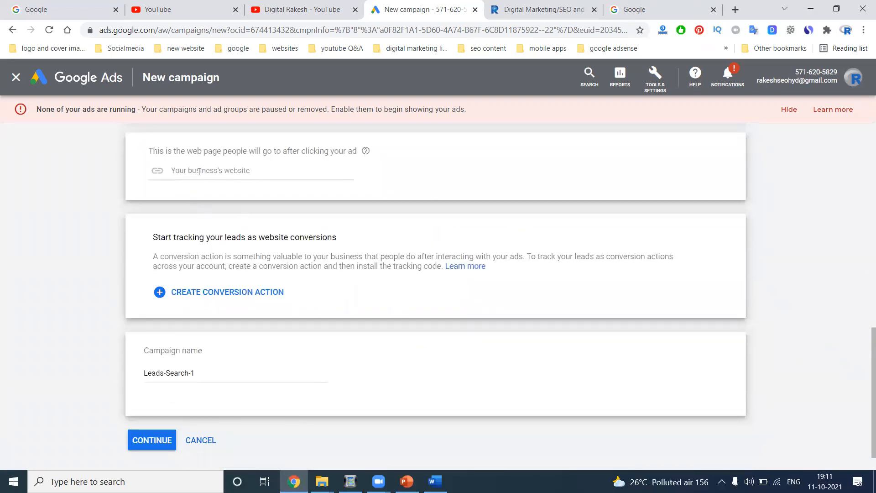
scroll(236, 233, up, 10)
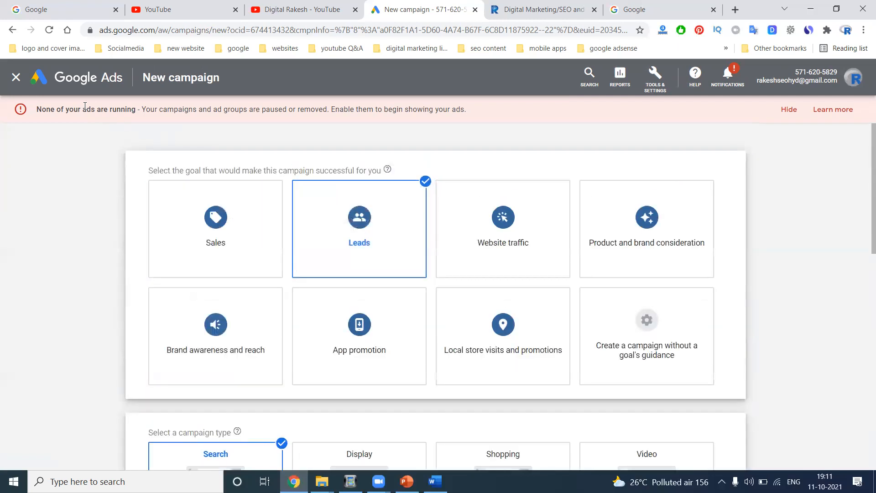
scroll(548, 329, down, 3)
scroll(567, 337, up, 3)
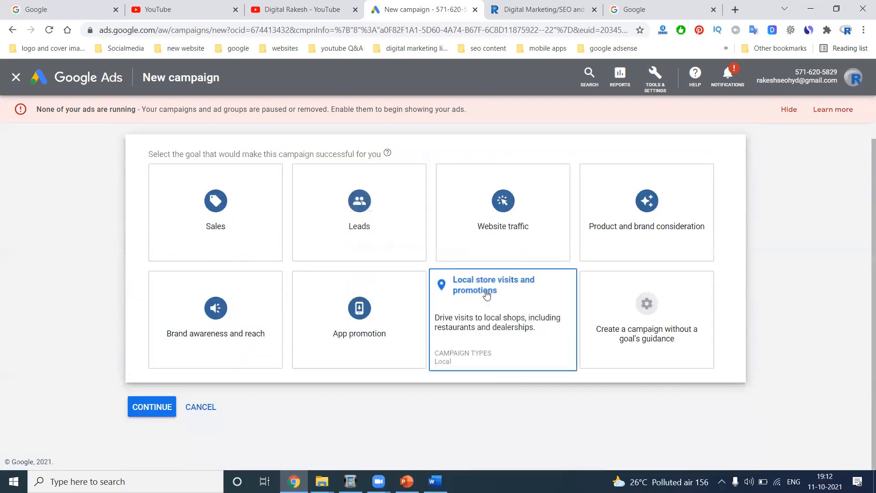
- Try no goal guidance with Search, then set the goal back to Leads
click(661, 329)
click(237, 232)
scroll(238, 231, down, 3)
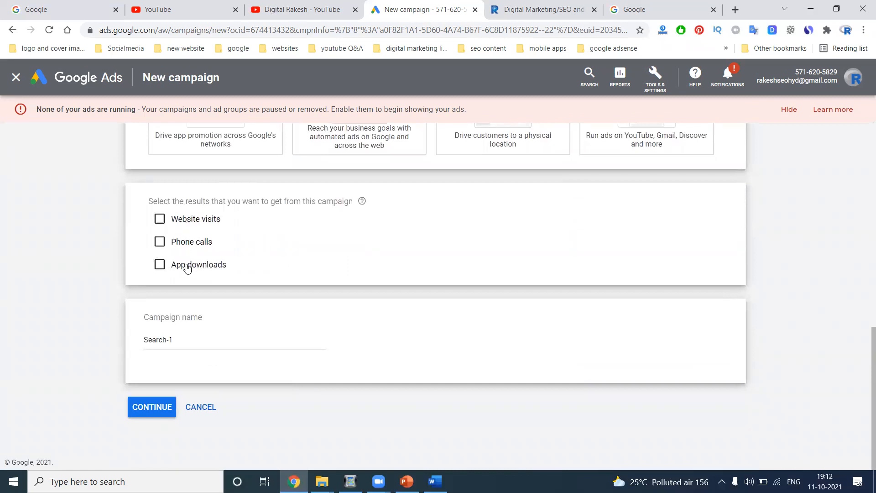
scroll(240, 303, up, 10)
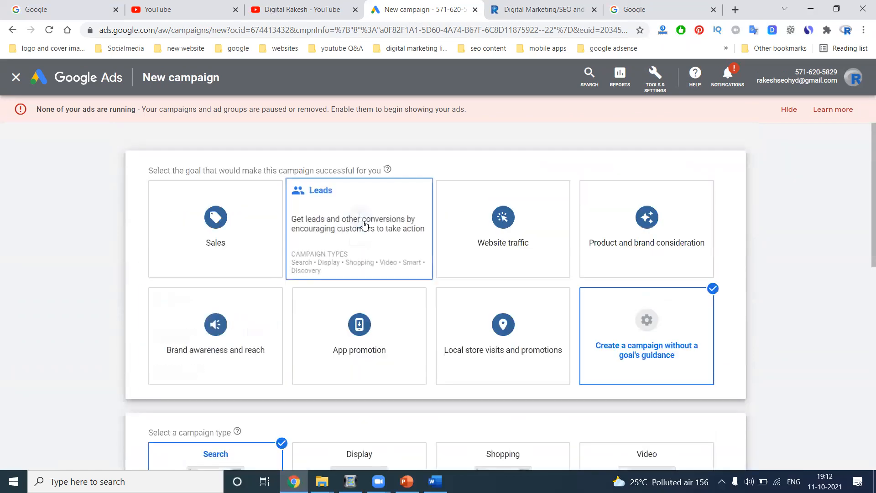
scroll(364, 225, down, 2)
scroll(364, 225, down, 3)
click(219, 228)
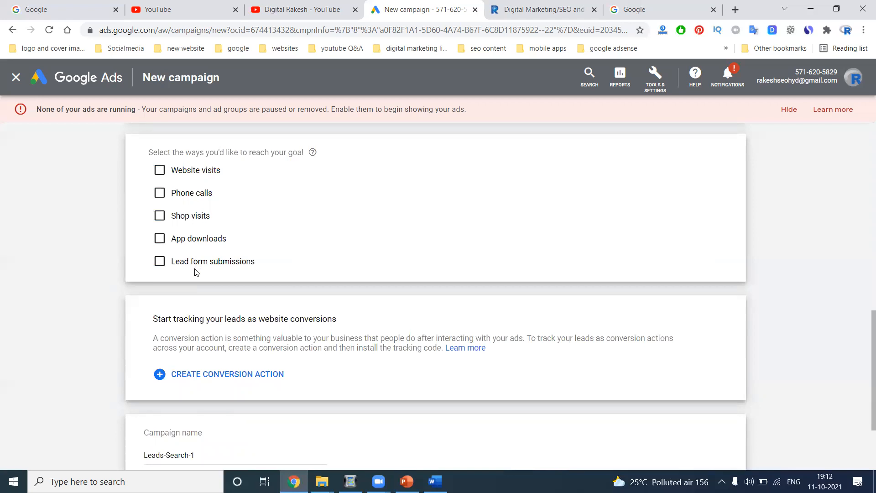
- Select Website visits and Phone calls as ways to reach customers
click(159, 169)
click(160, 226)
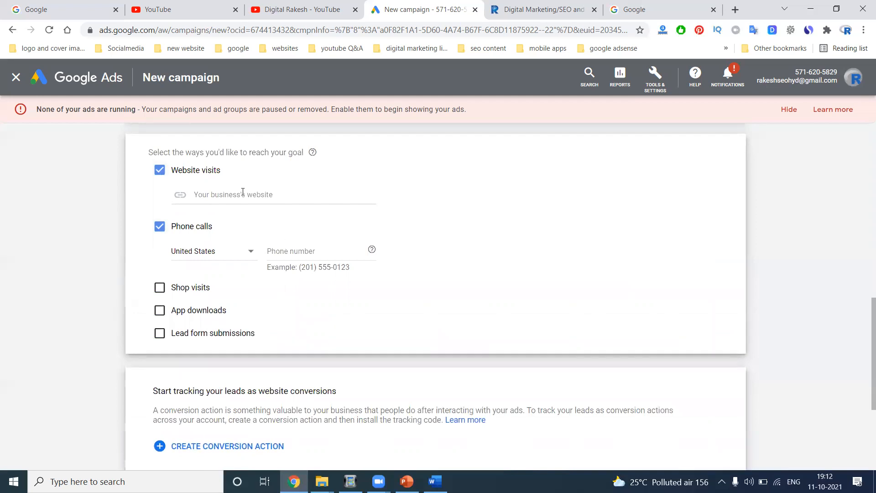
scroll(400, 246, up, 8)
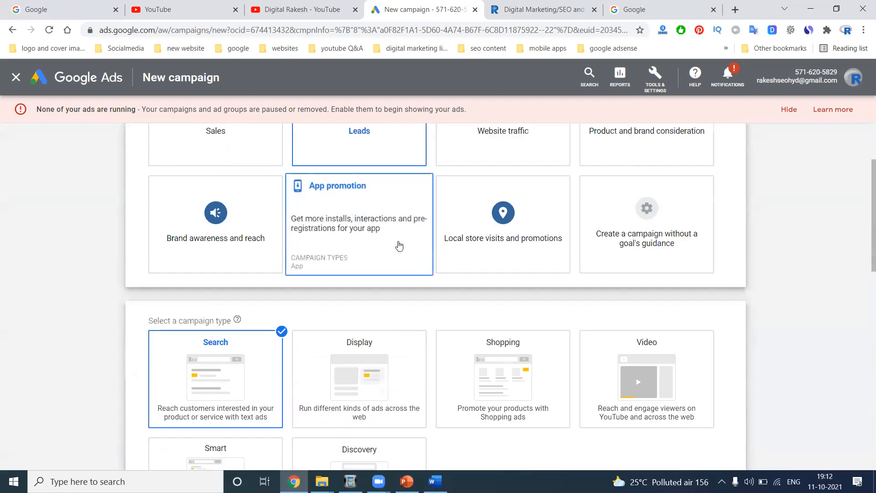
scroll(402, 248, down, 4)
scroll(384, 249, down, 2)
scroll(287, 217, down, 2)
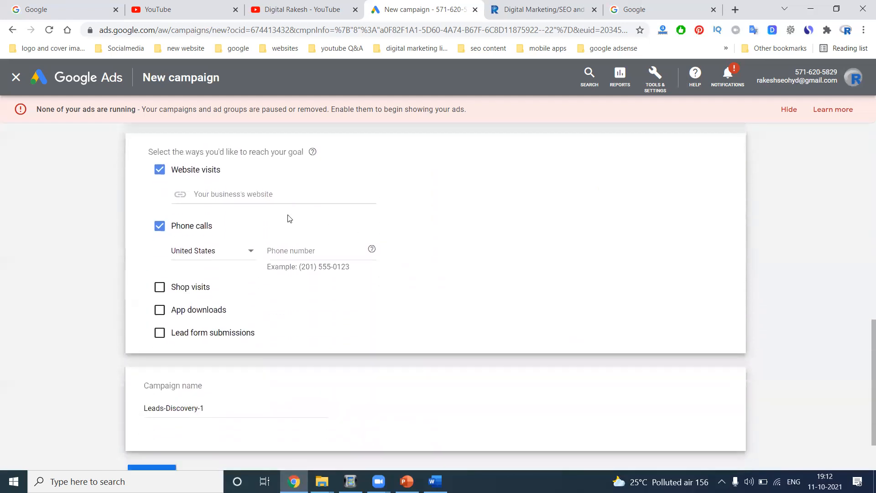
scroll(221, 195, up, 10)
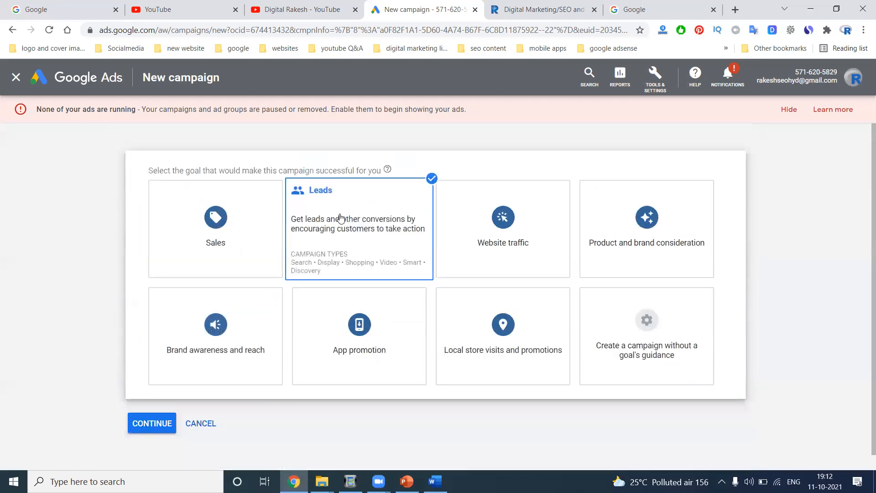
scroll(341, 219, down, 6)
- Try Discovery, then settle on Search as the campaign type
click(372, 274)
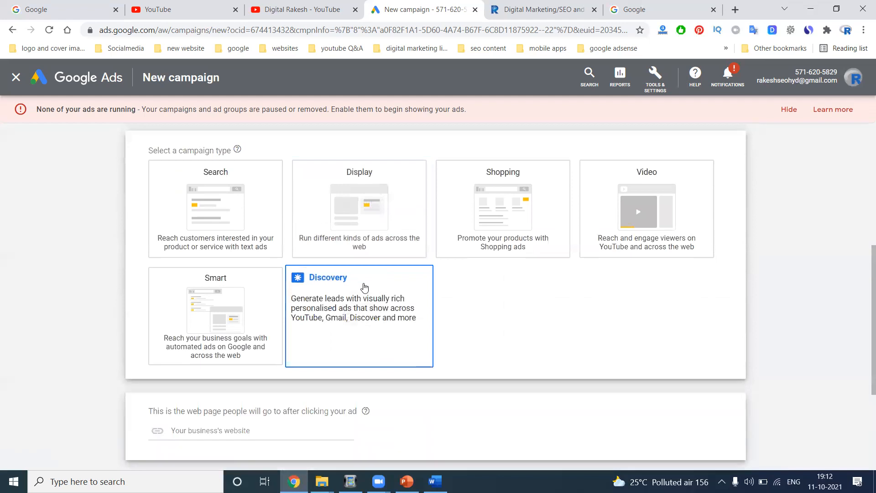
scroll(362, 288, down, 4)
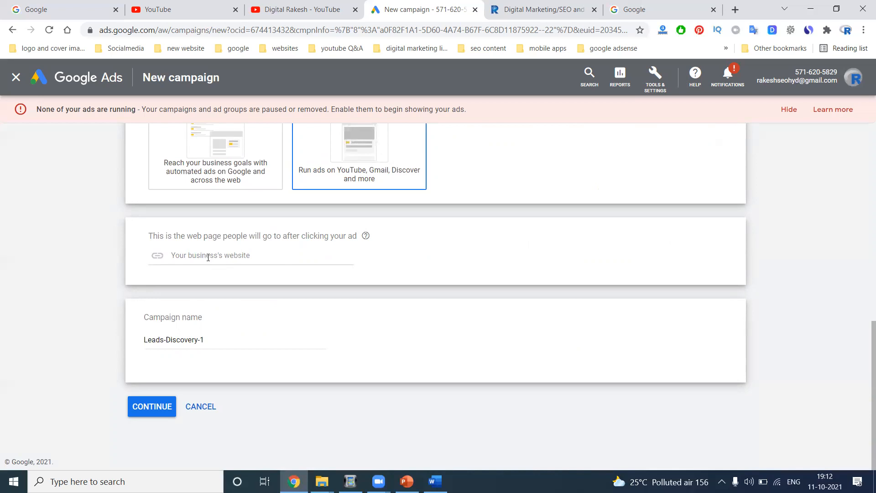
scroll(337, 265, up, 10)
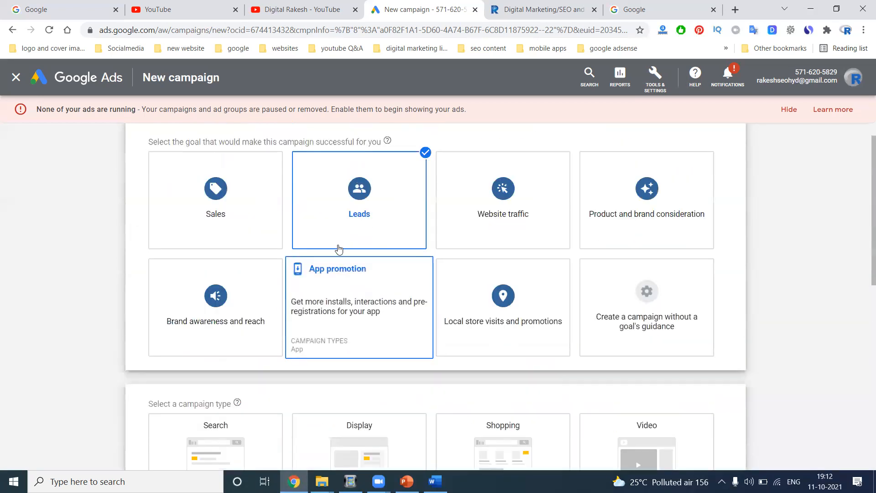
scroll(338, 200, down, 6)
click(230, 202)
scroll(231, 202, down, 5)
scroll(229, 198, up, 11)
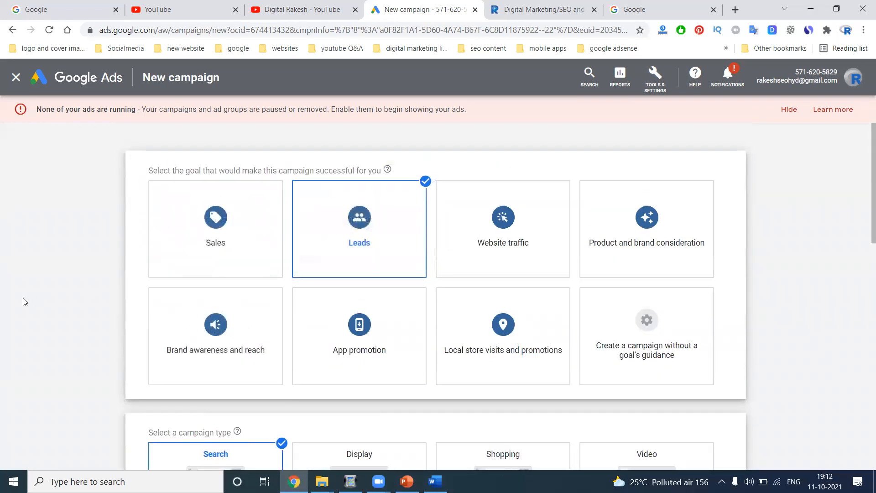
scroll(45, 299, down, 6)
scroll(87, 341, down, 3)
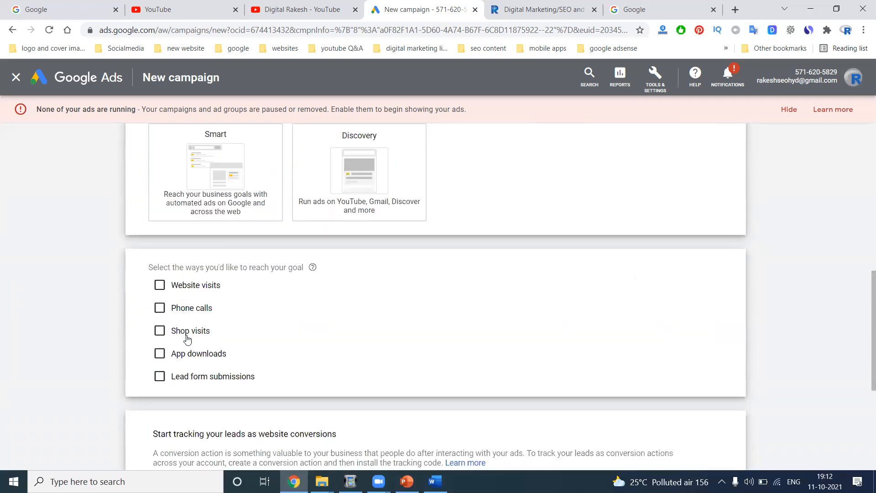
- Google 'digital marketing services in usa', review the sponsored ads, then return to the campaign
click(73, 7)
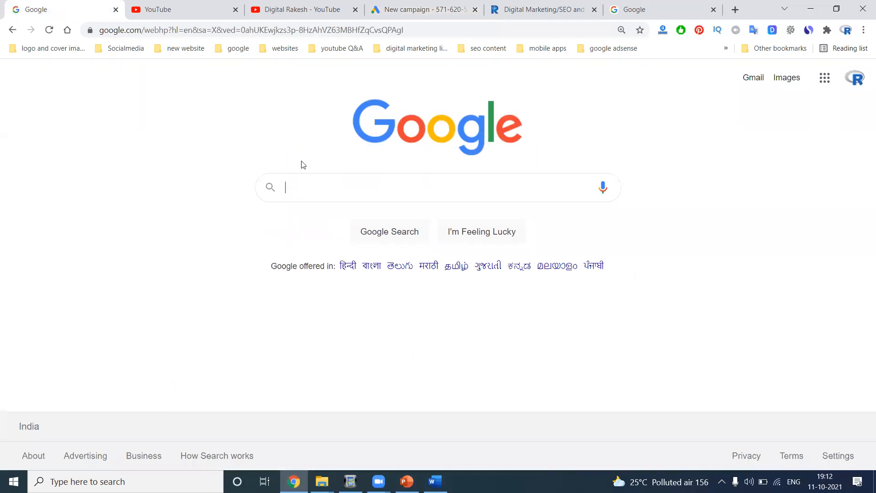
text(digital)
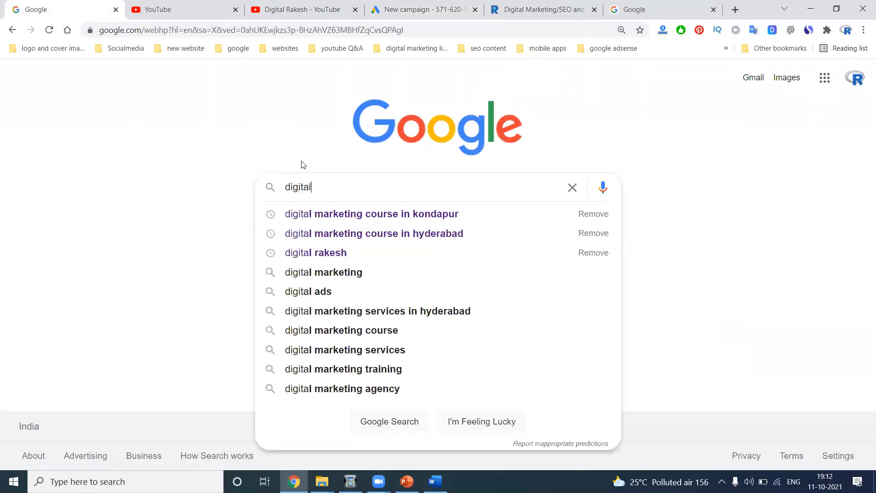
text( marketing)
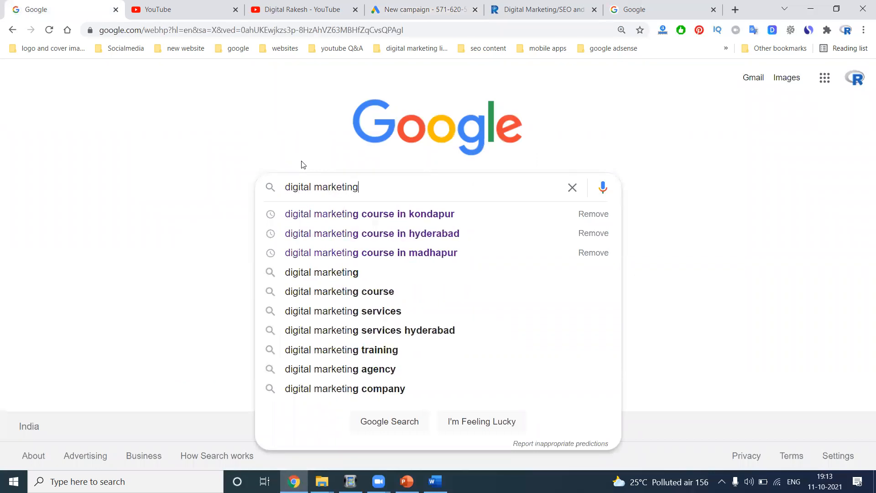
text( services )
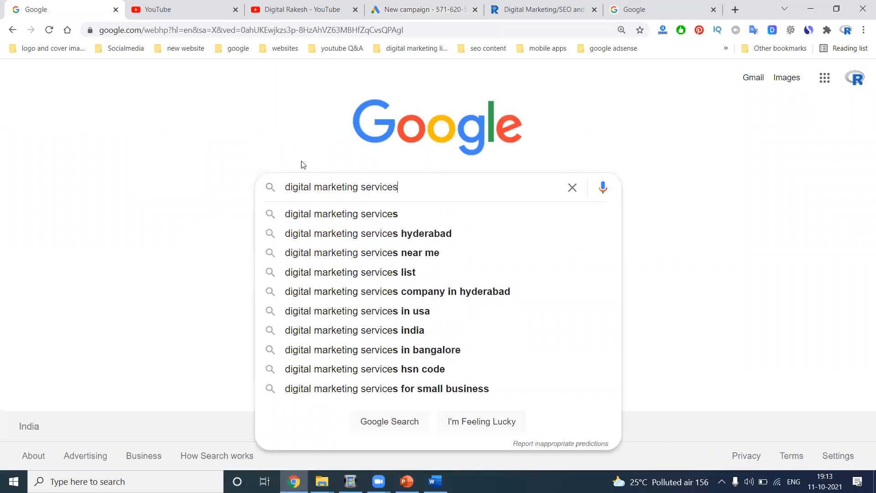
text(in usa)
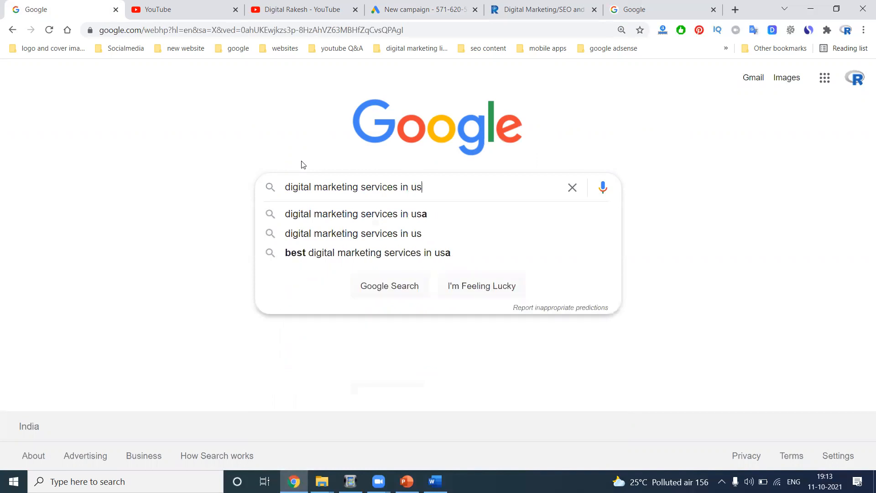
key(Return)
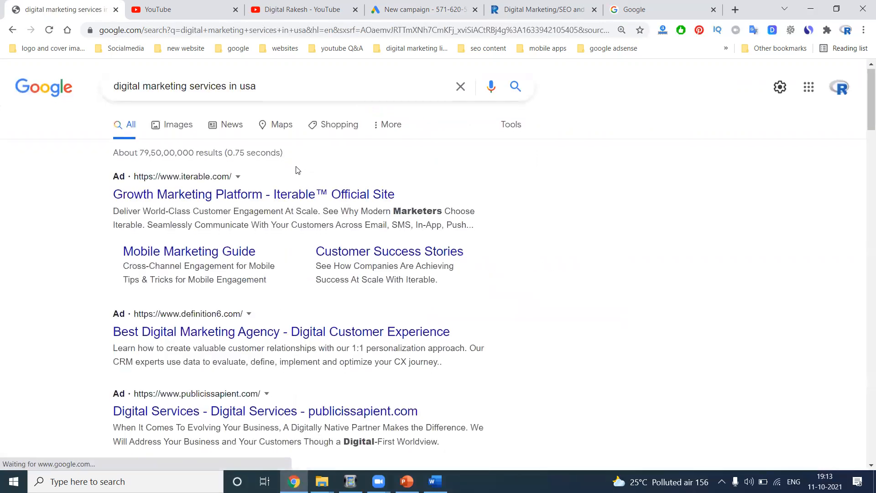
scroll(241, 222, down, 1)
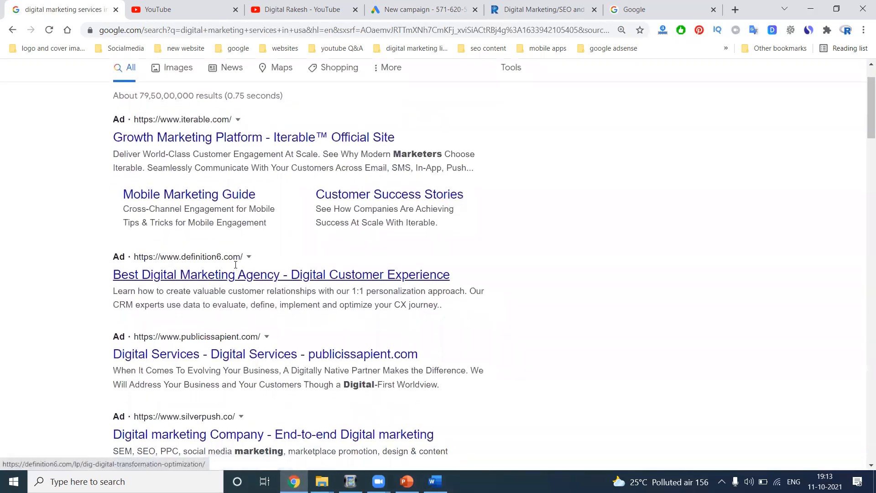
scroll(236, 260, down, 3)
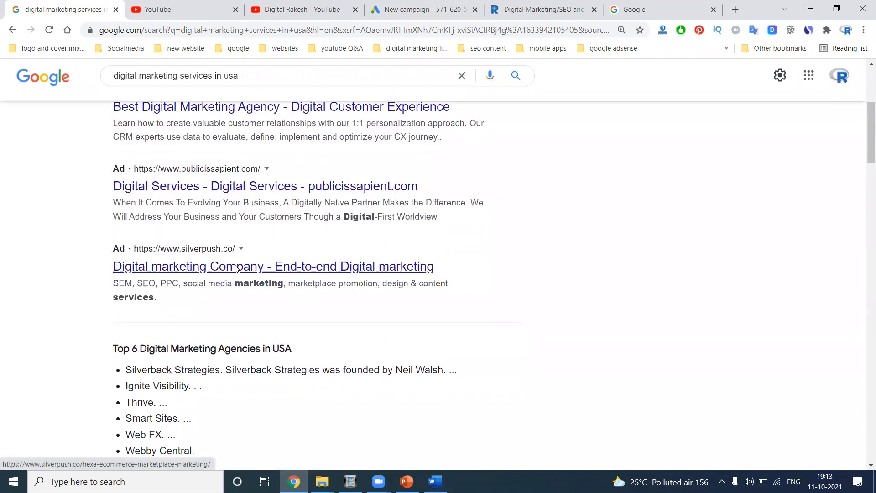
click(438, 9)
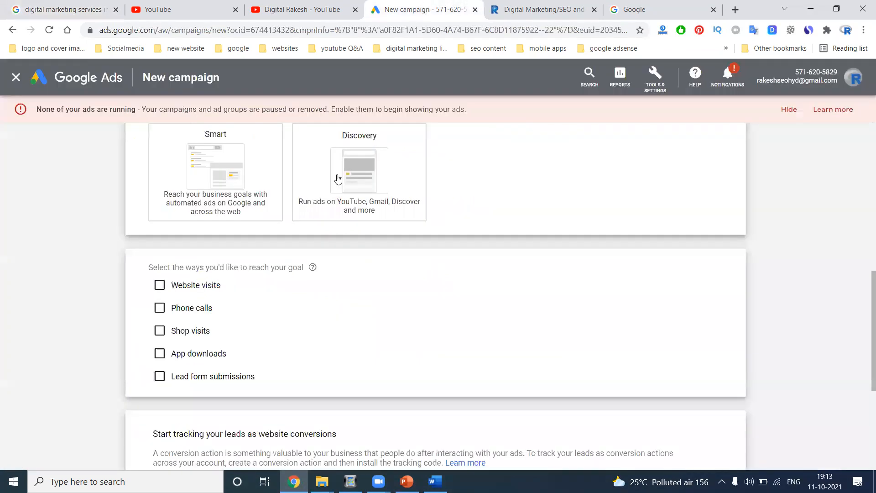
- Tick Phone calls and Website visits, and paste the business website address copied from the site
click(188, 311)
click(180, 286)
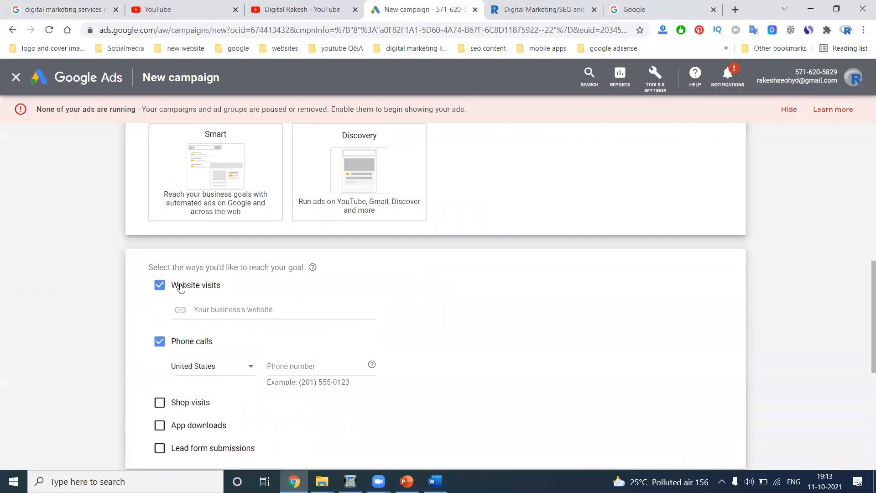
click(549, 9)
click(373, 29)
key(ctrl+c)
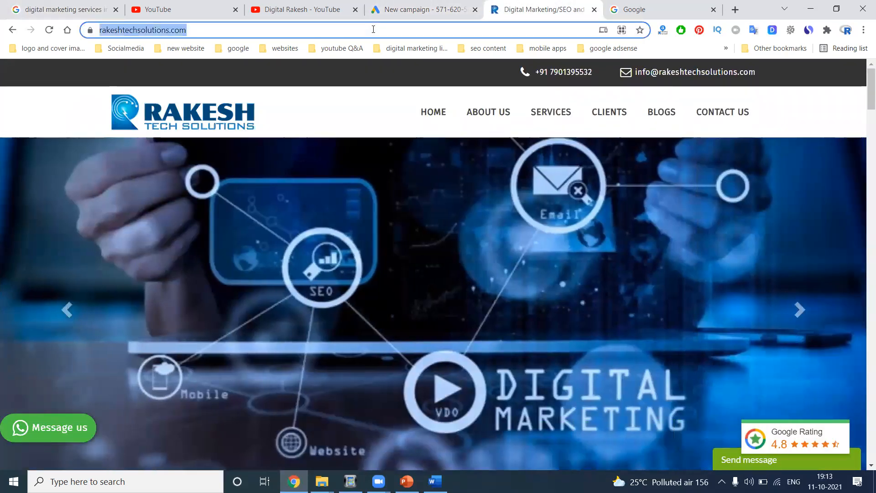
click(410, 9)
click(253, 308)
key(ctrl+v)
- Enter the business phone number with India as its country, then continue to Budget and bidding
click(279, 367)
text(79)
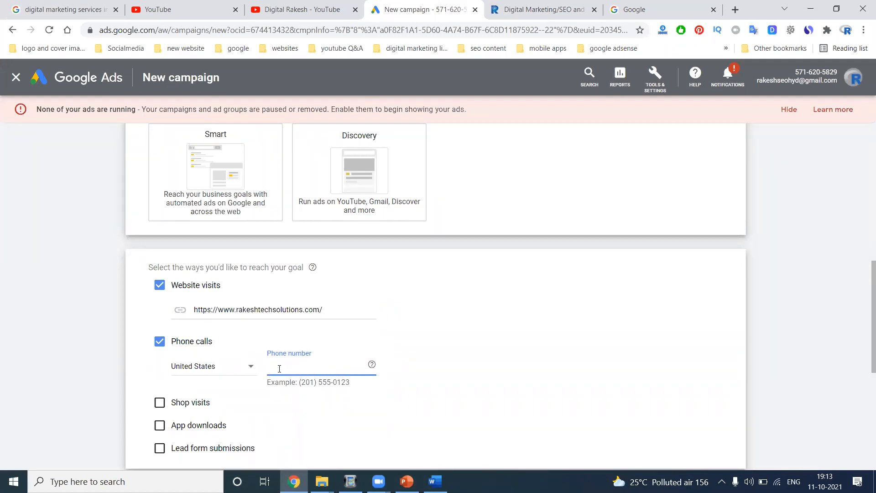
click(227, 369)
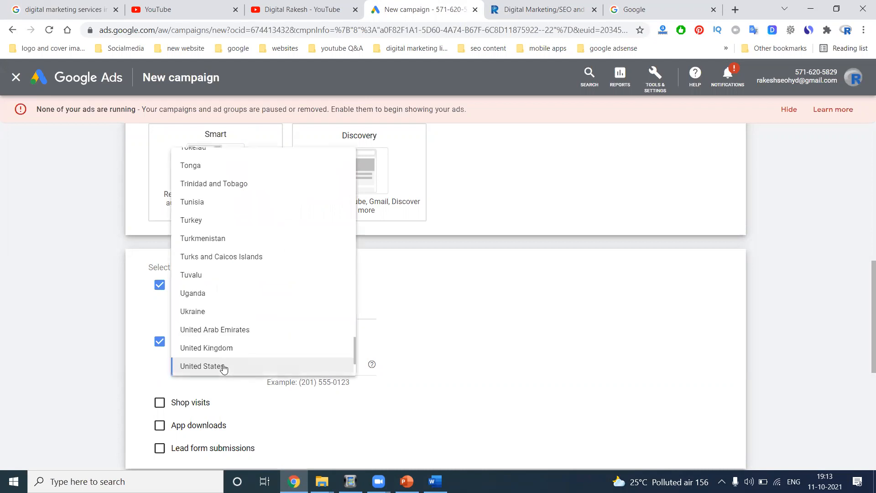
scroll(224, 369, up, 20)
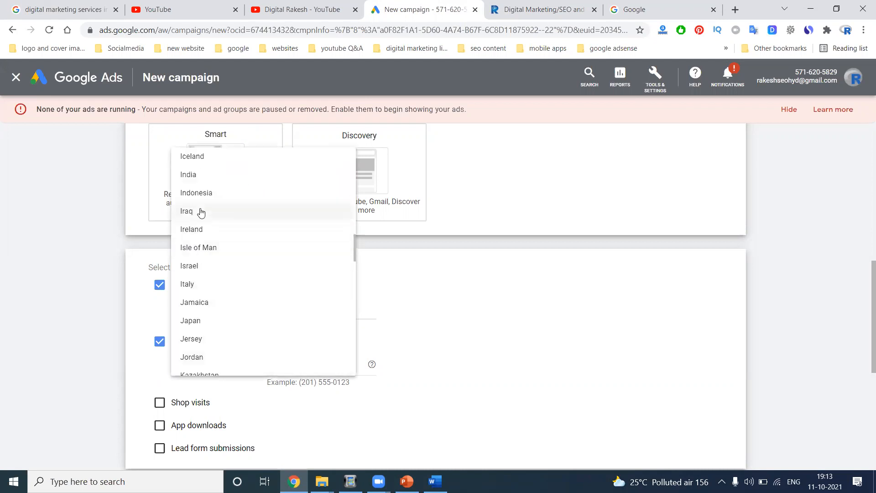
click(203, 177)
click(295, 373)
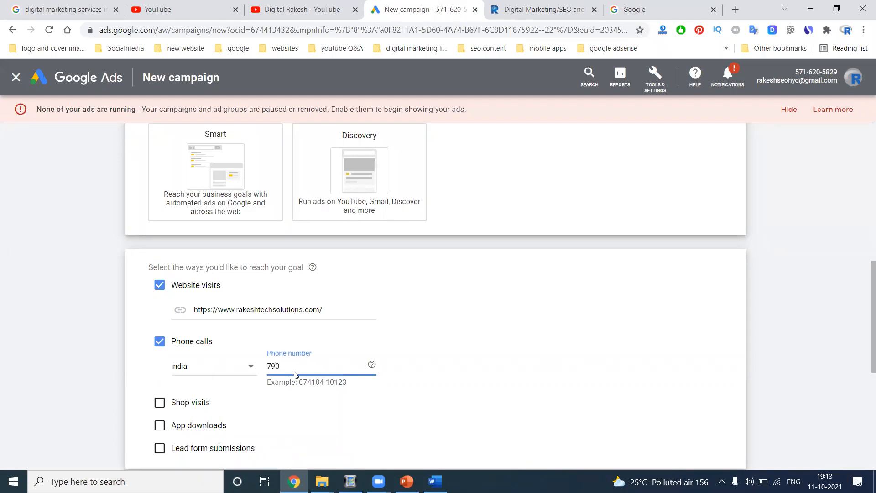
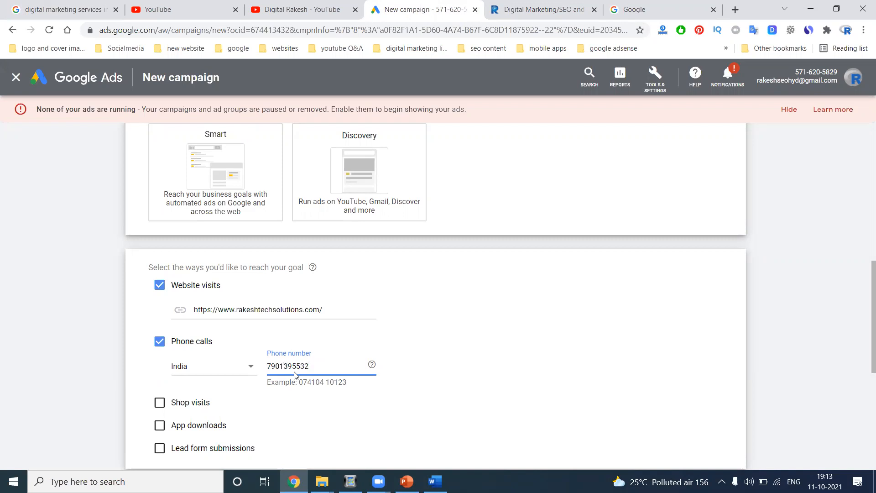
scroll(117, 319, down, 5)
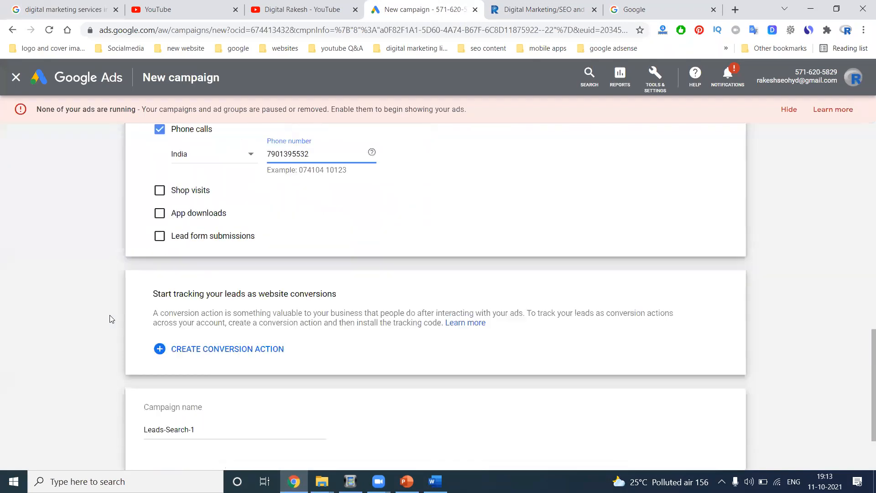
scroll(172, 362, down, 2)
click(146, 410)
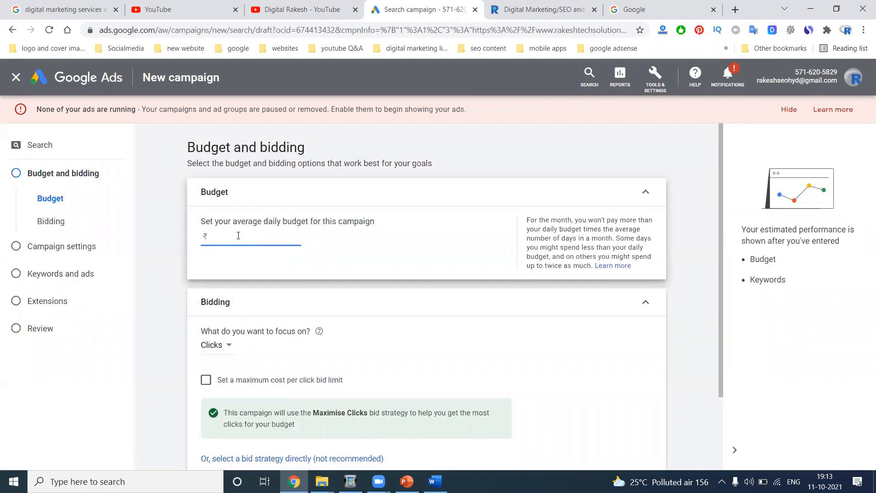
- Enter a ₹500.00 average daily budget and review the bidding focus options, keeping Clicks
text(500)
click(156, 265)
click(659, 89)
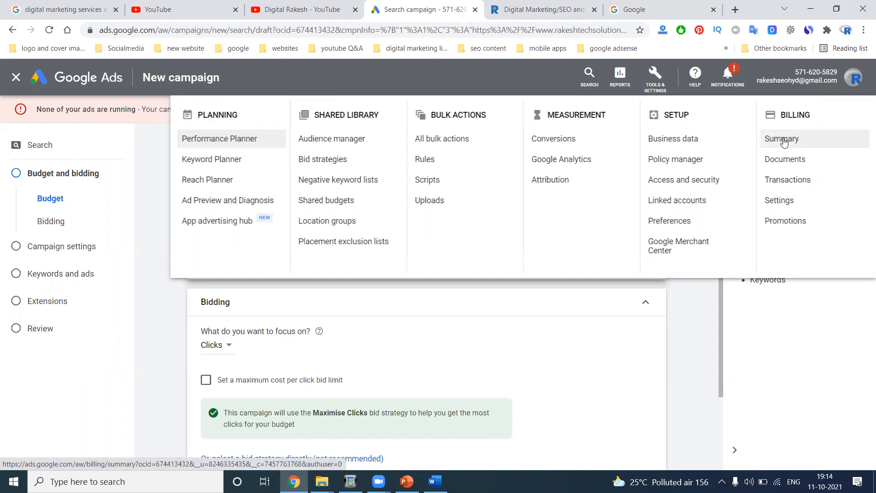
click(171, 308)
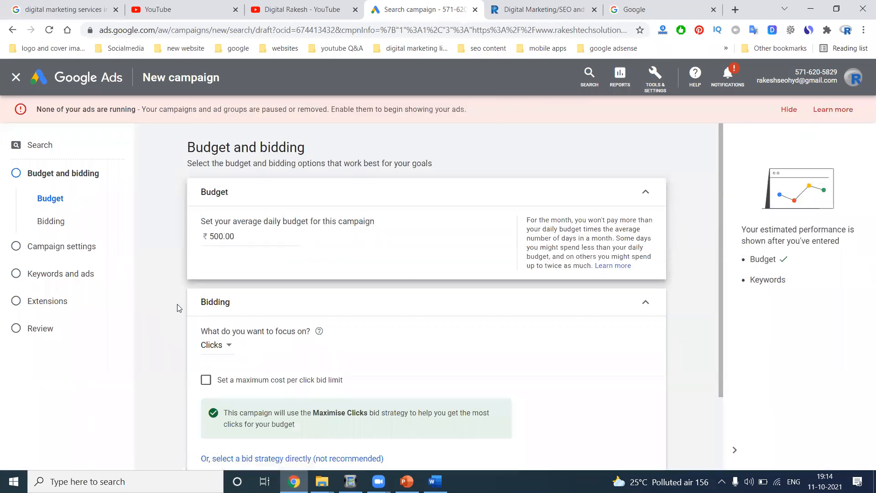
scroll(178, 310, down, 1)
click(229, 288)
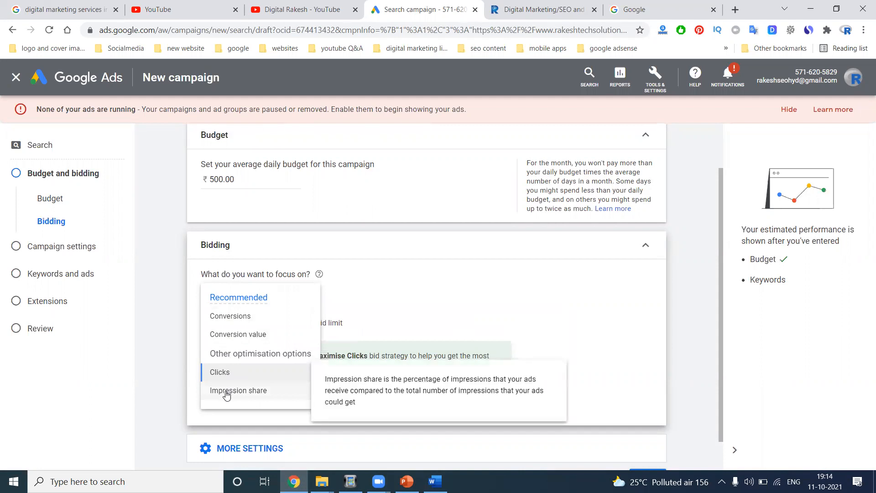
click(406, 482)
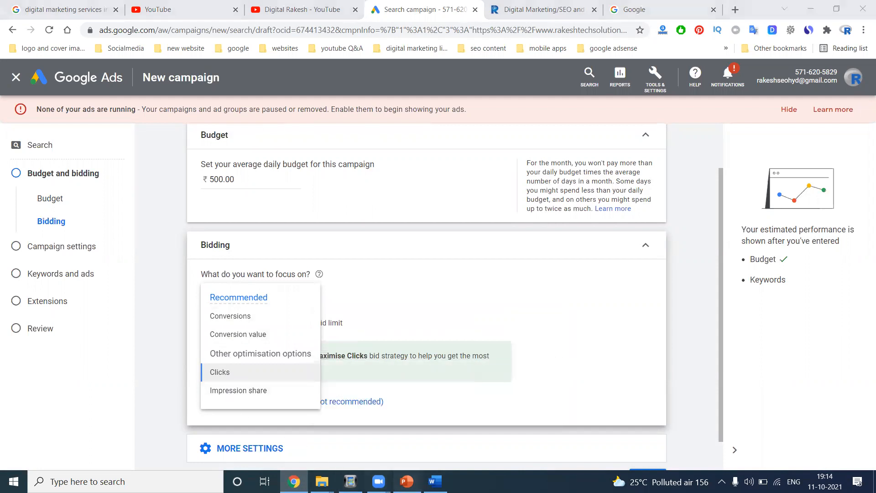
- On the Bidding or Pricing Model slide, highlight 'Cost per 1000 Impressions.', then return to Google Ads
scroll(73, 269, up, 7)
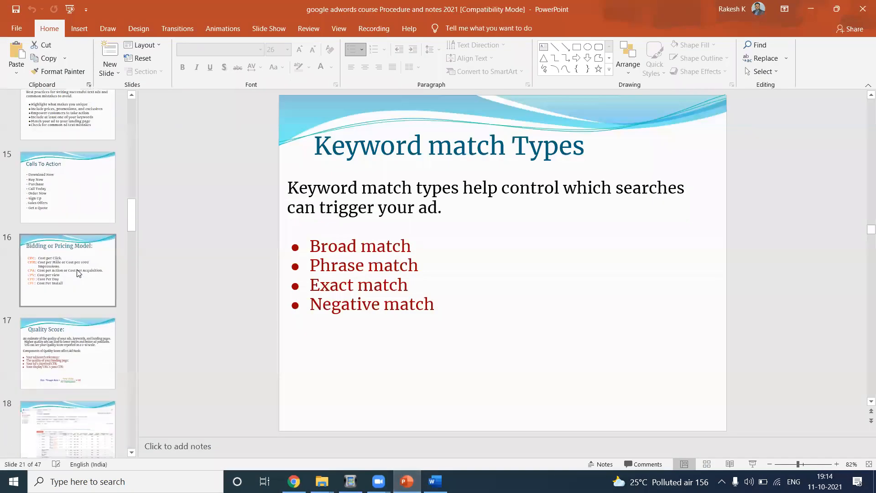
click(76, 274)
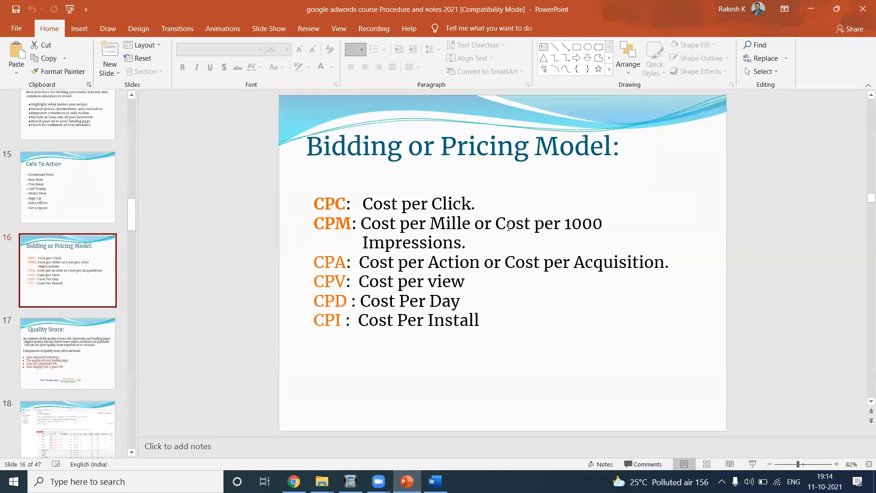
drag(497, 224, 505, 237)
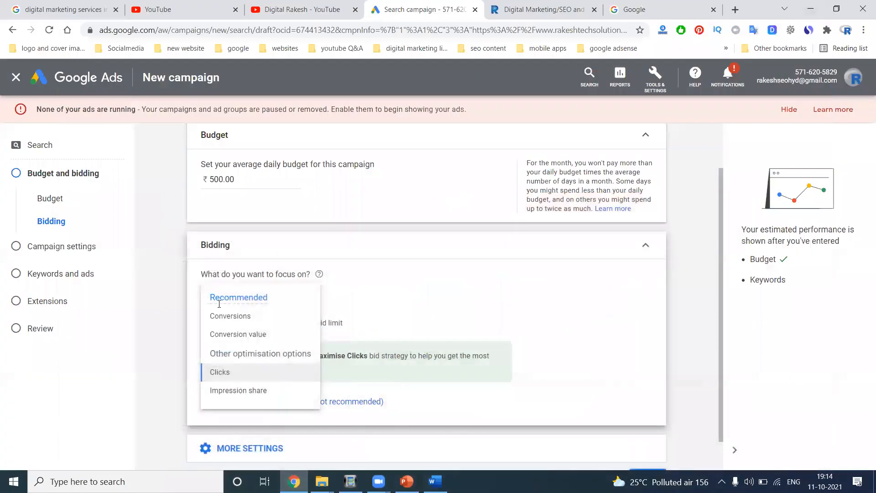
click(226, 373)
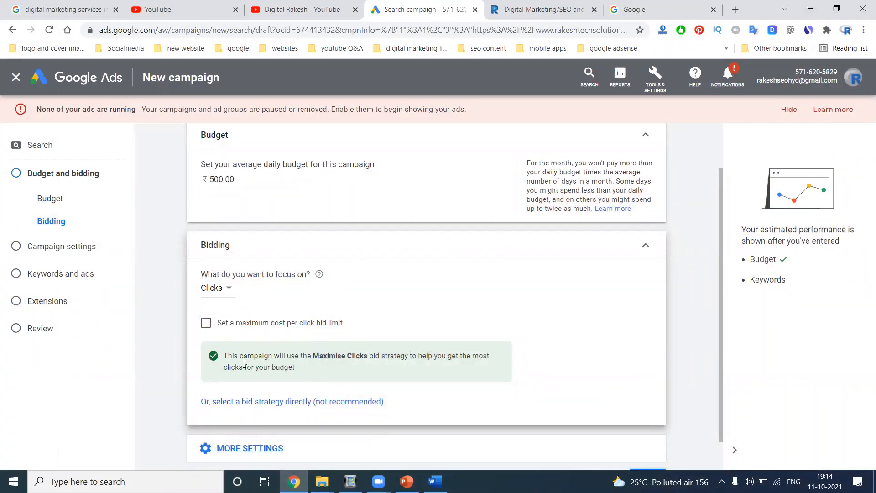
- Change the bidding focus to Conversions
click(225, 288)
click(232, 325)
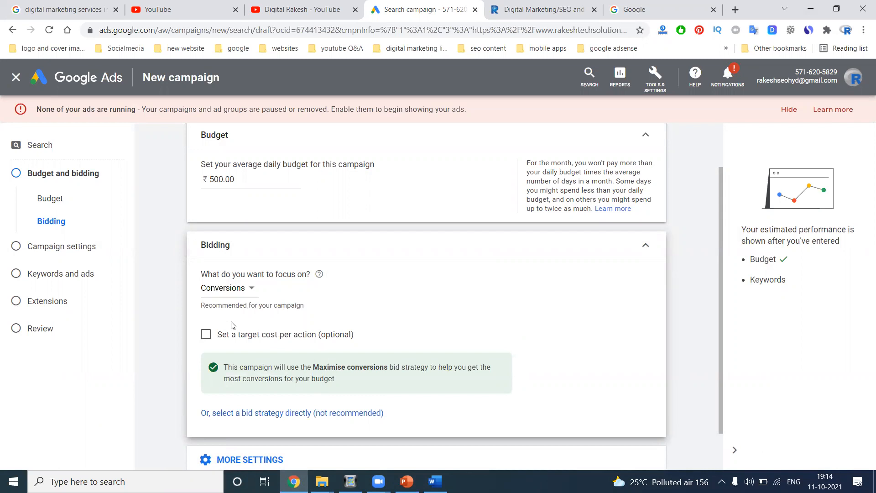
click(234, 289)
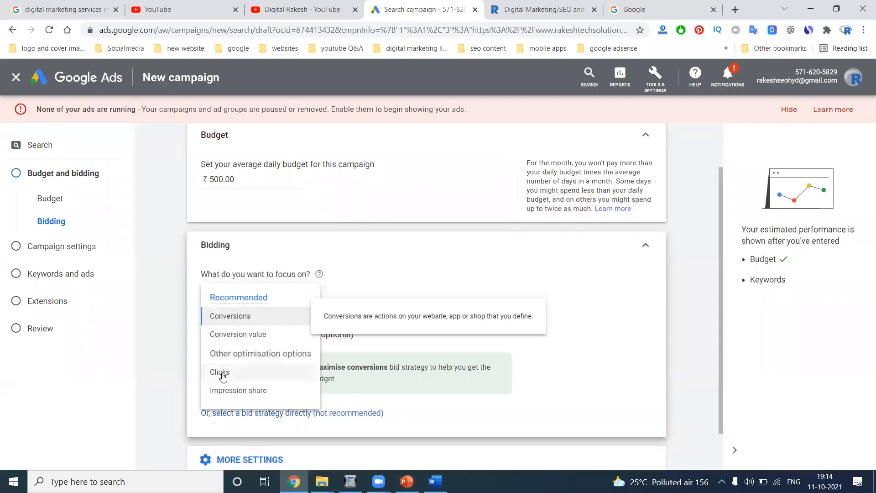
click(222, 316)
scroll(164, 331, down, 1)
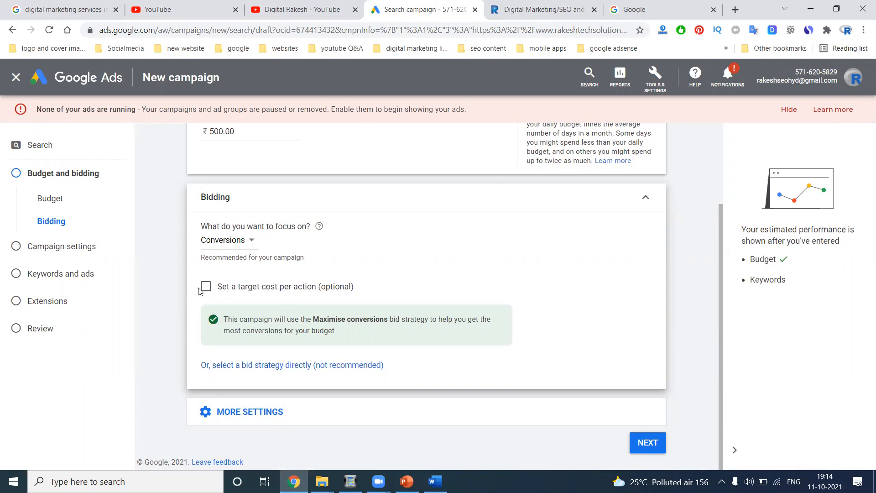
- Set a target CPA of 100.00, then remove the target again
click(213, 288)
click(237, 319)
text(100)
click(163, 339)
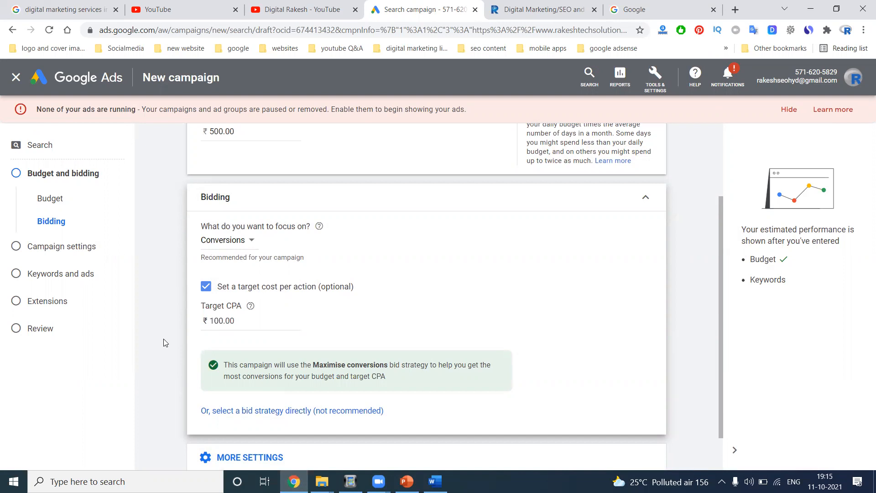
click(206, 287)
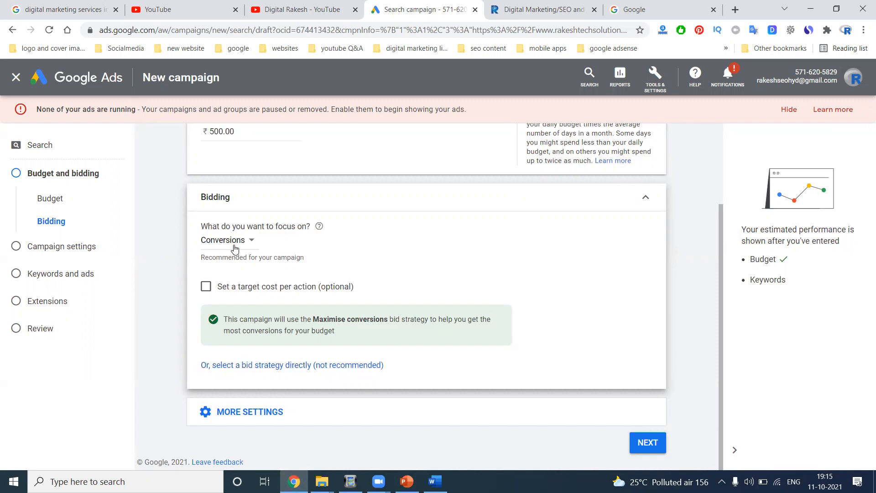
- Expand More settings and proceed to the Campaign settings step
click(224, 412)
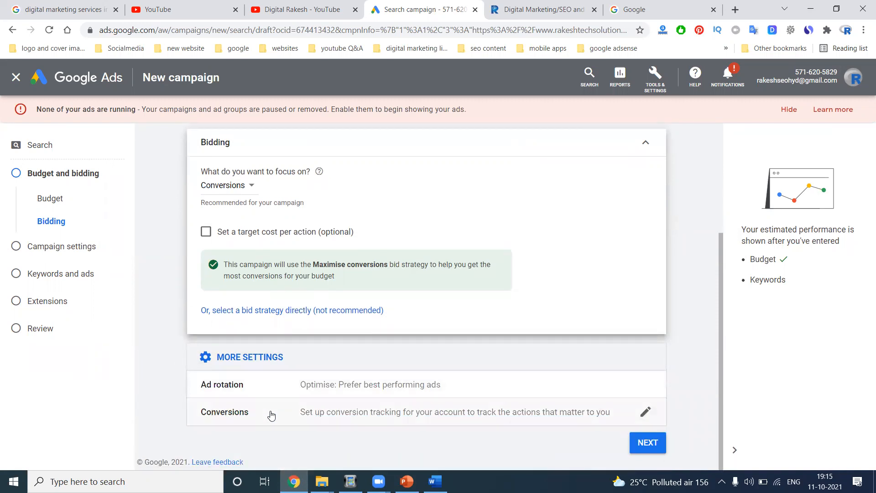
scroll(321, 321, up, 4)
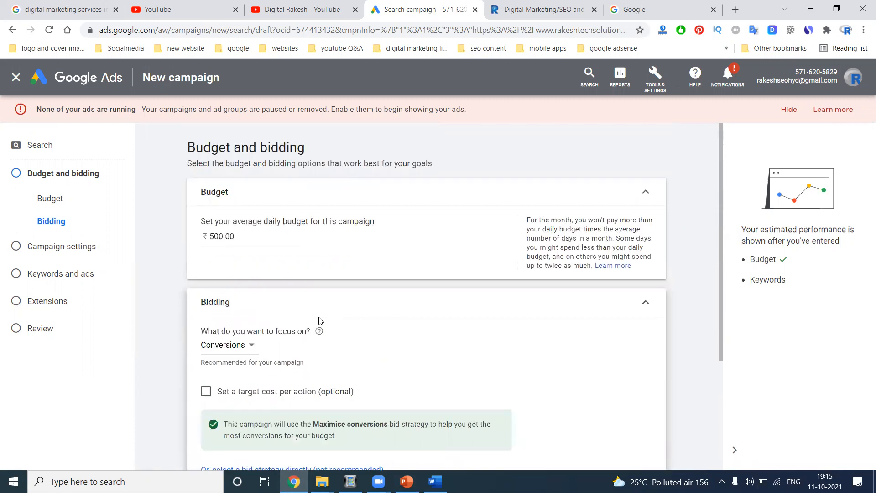
scroll(598, 301, down, 4)
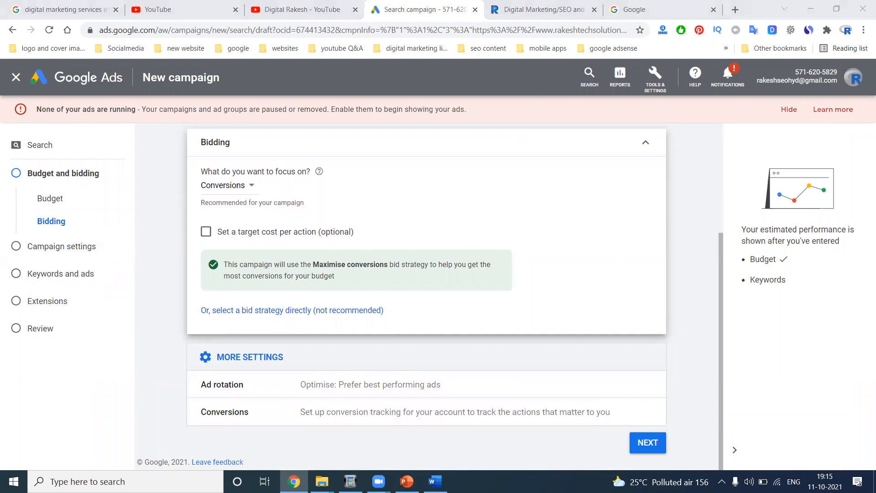
click(648, 443)
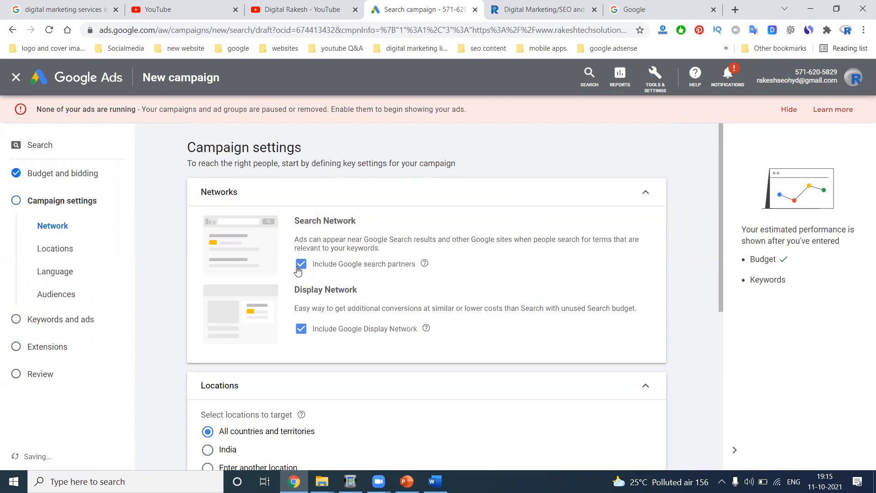
- Switch to the Google Search homepage tab
click(657, 11)
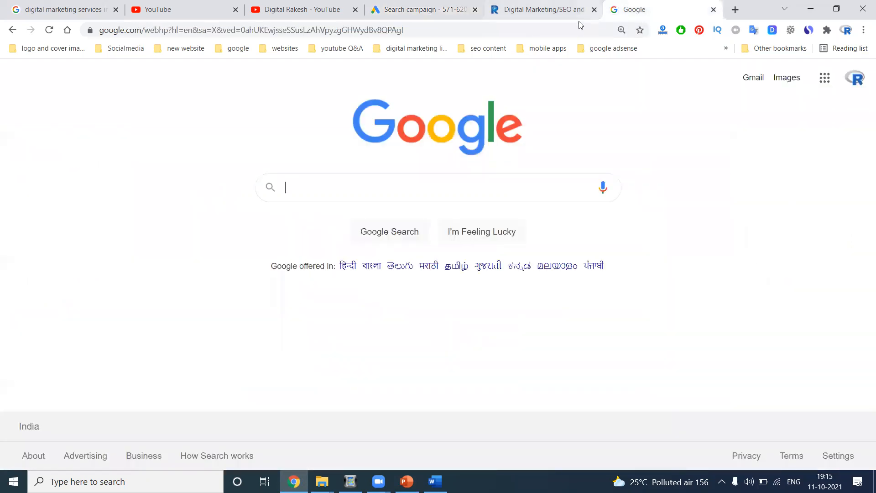
- Load southreelnews.com in Chrome, then go back to the Search campaign tab
click(514, 29)
text(southreelnews.com)
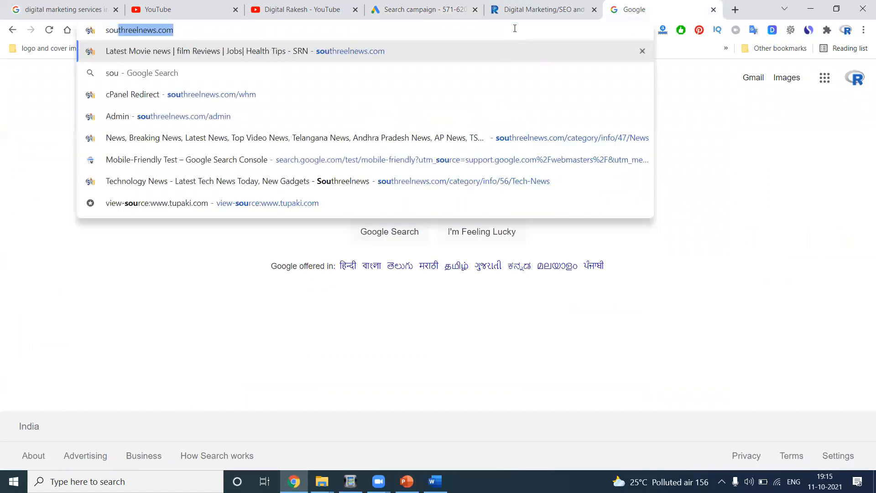
key(Return)
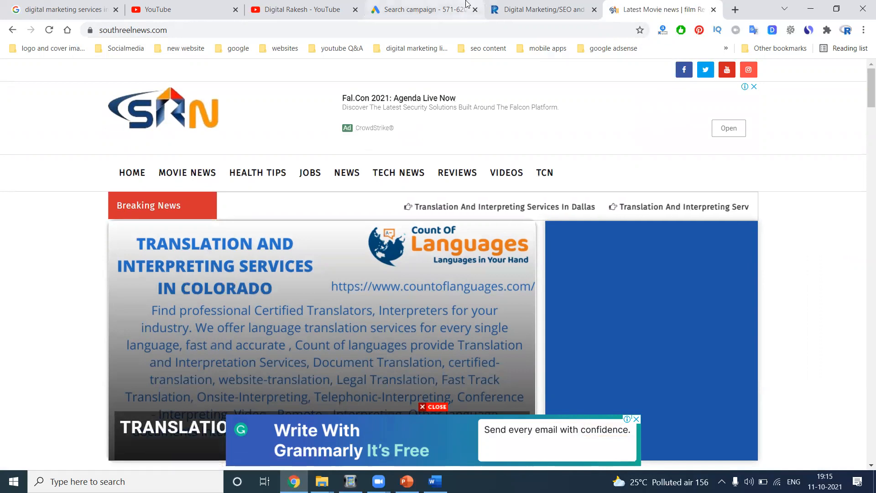
click(447, 8)
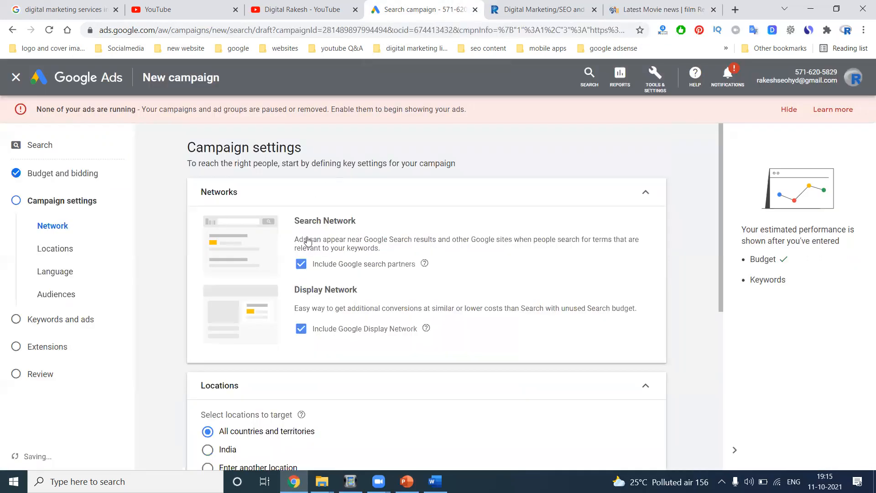
- Exclude the Google Display Network and make Hyderabad, Telangana, India the campaign's only target location
click(300, 329)
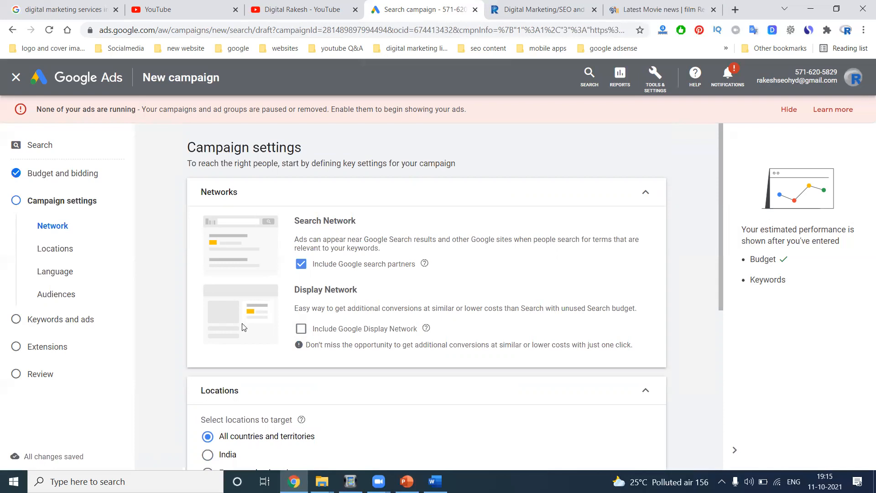
scroll(243, 327, down, 3)
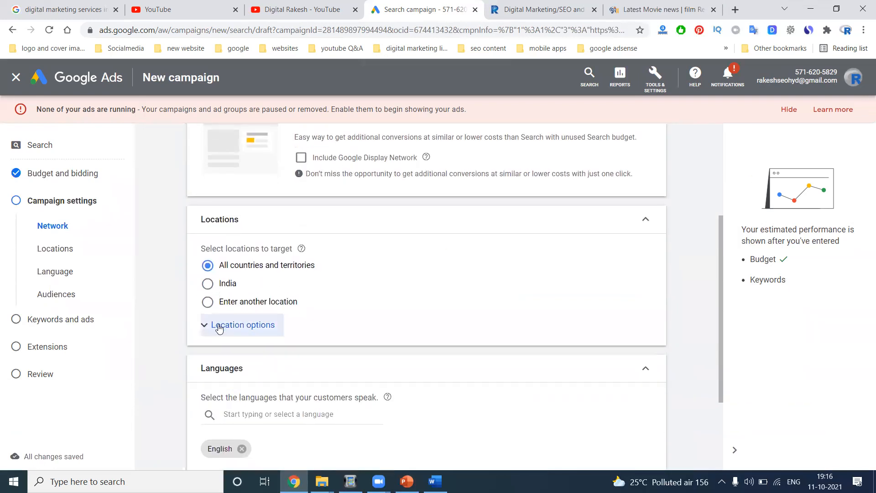
click(221, 301)
click(240, 327)
text(hyd)
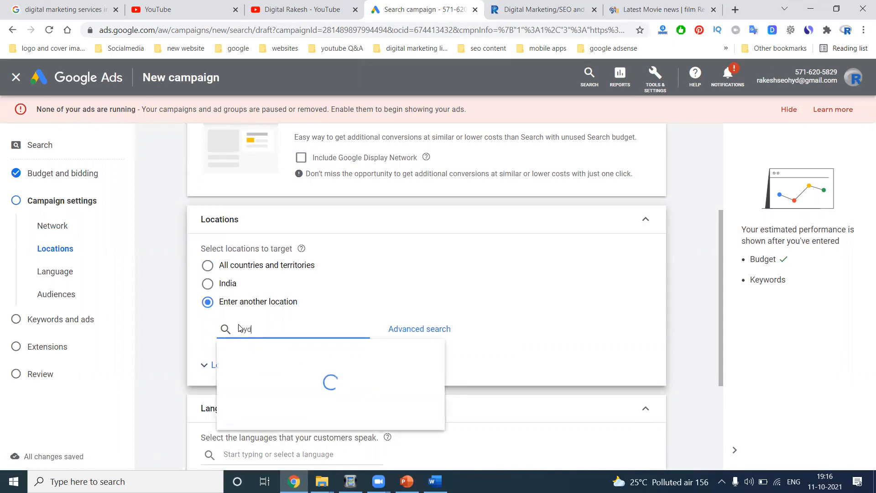
text(erabad)
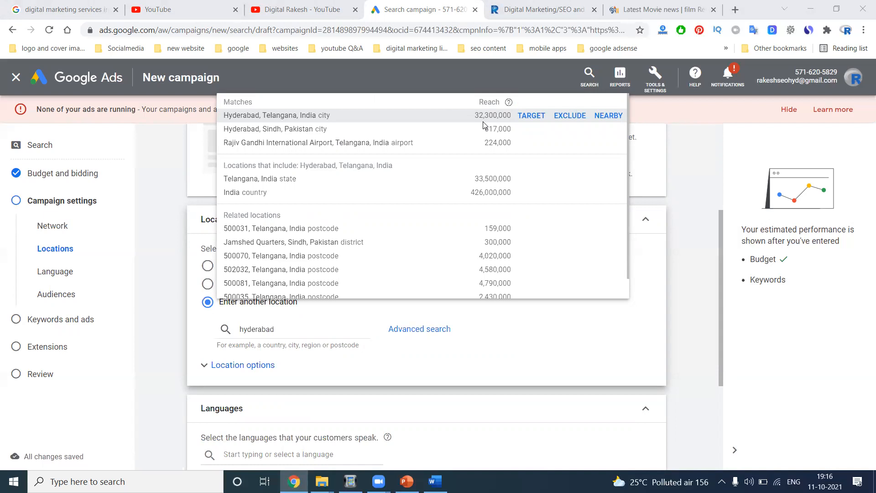
click(533, 119)
scroll(422, 244, down, 3)
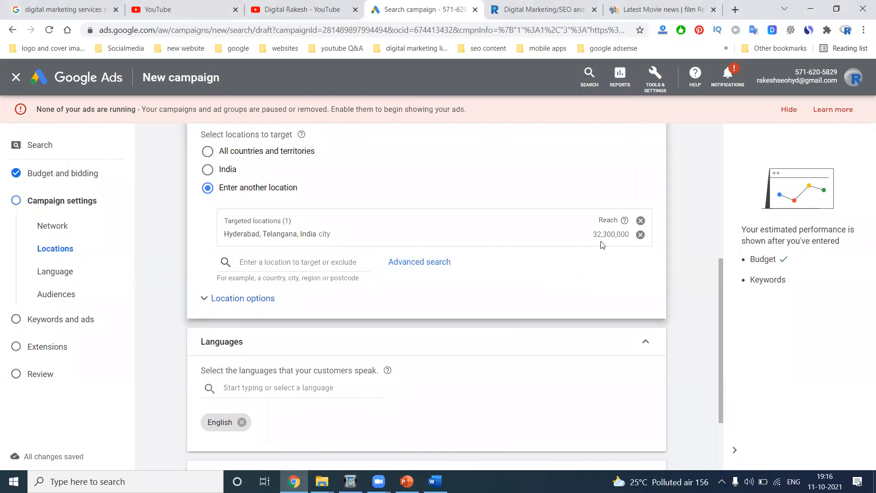
scroll(564, 241, down, 2)
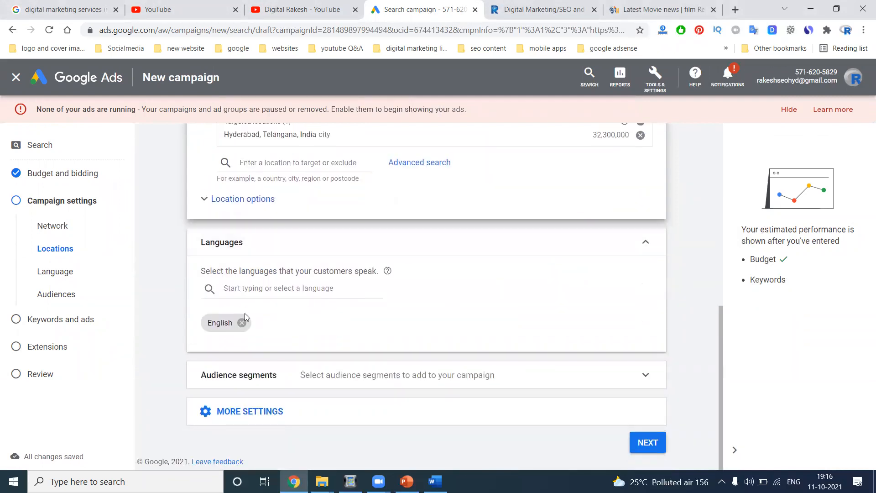
- Review the language options, keeping English, and leave the ad schedule at All day
click(251, 288)
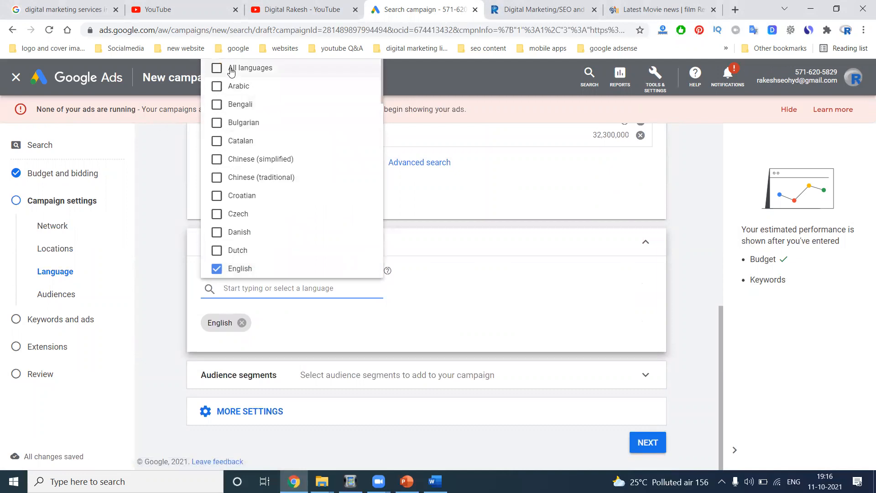
click(275, 325)
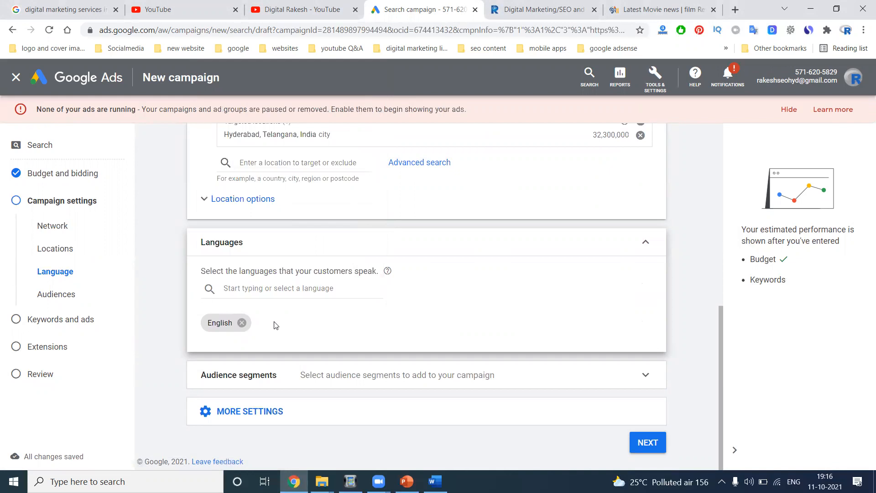
click(252, 417)
scroll(360, 301, down, 2)
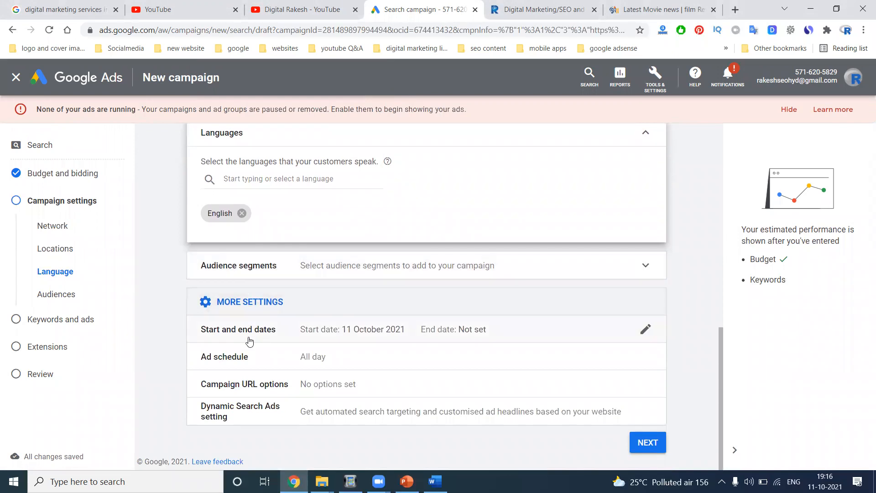
click(243, 361)
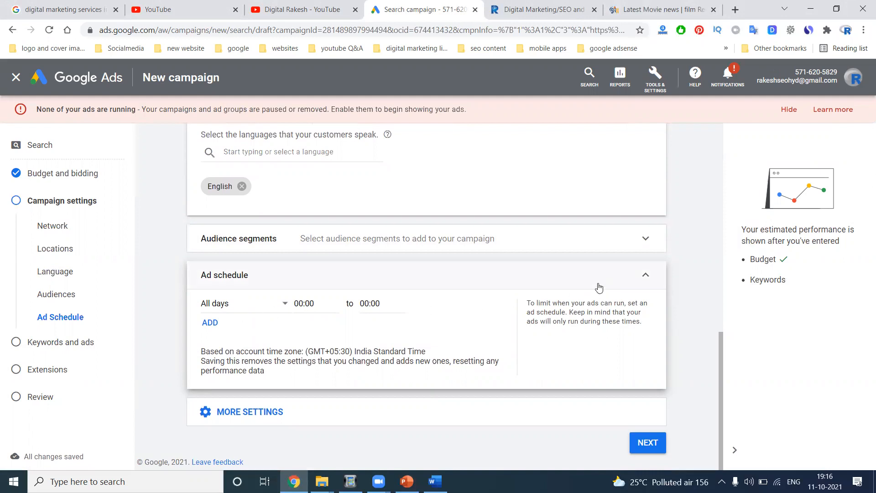
click(645, 275)
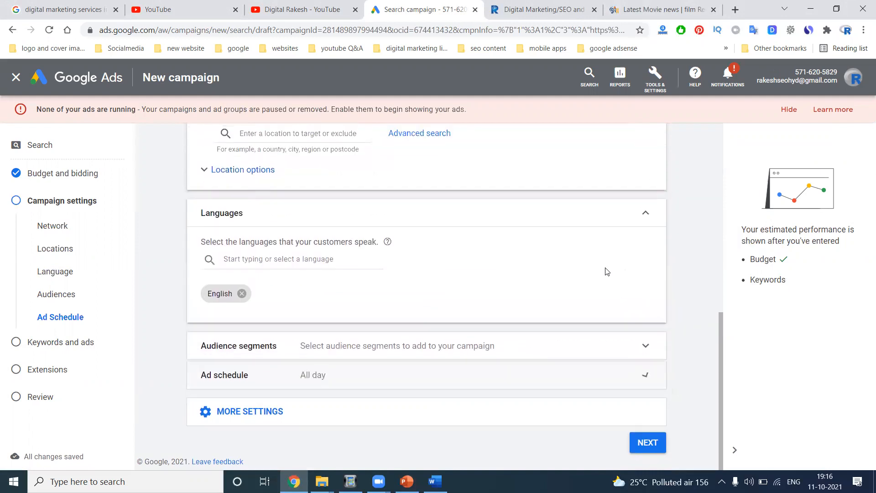
- Look over audience segments and additional settings, then continue to Keywords and ads
click(370, 348)
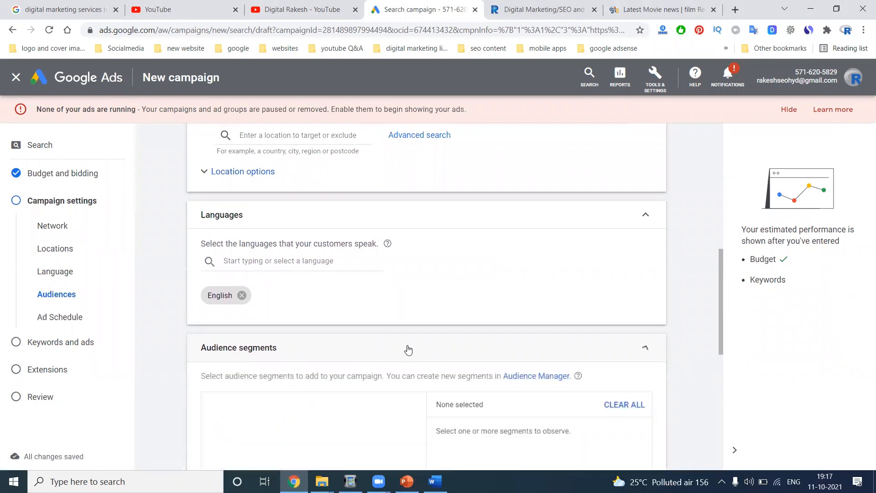
scroll(452, 357, down, 2)
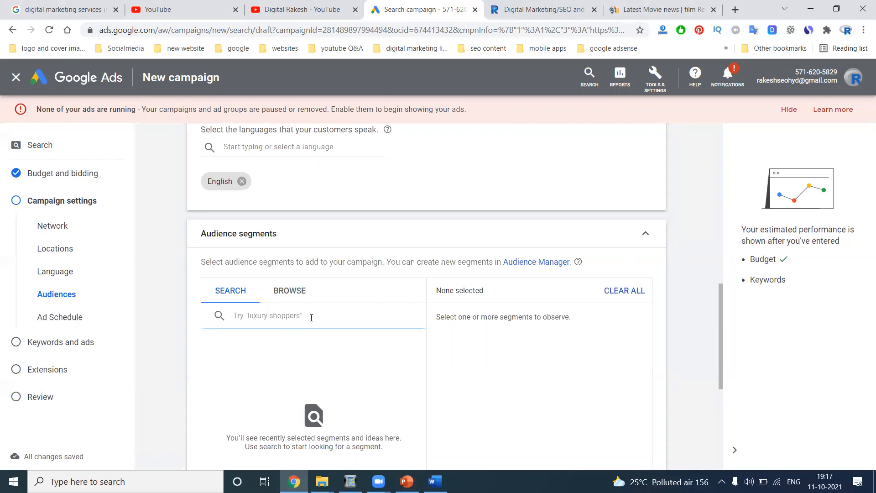
click(644, 235)
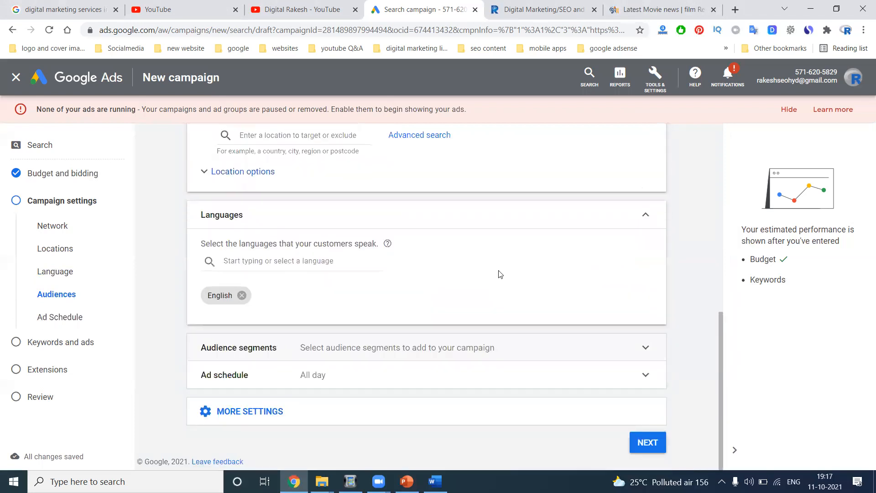
click(252, 411)
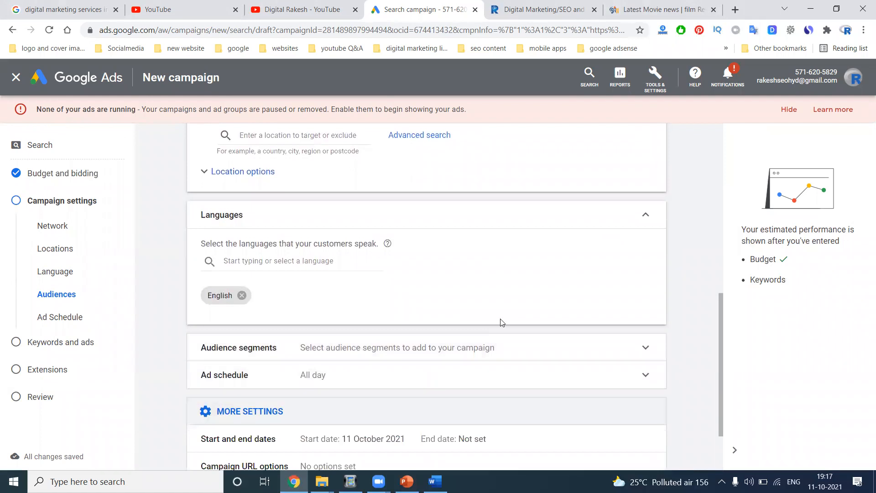
scroll(502, 323, down, 3)
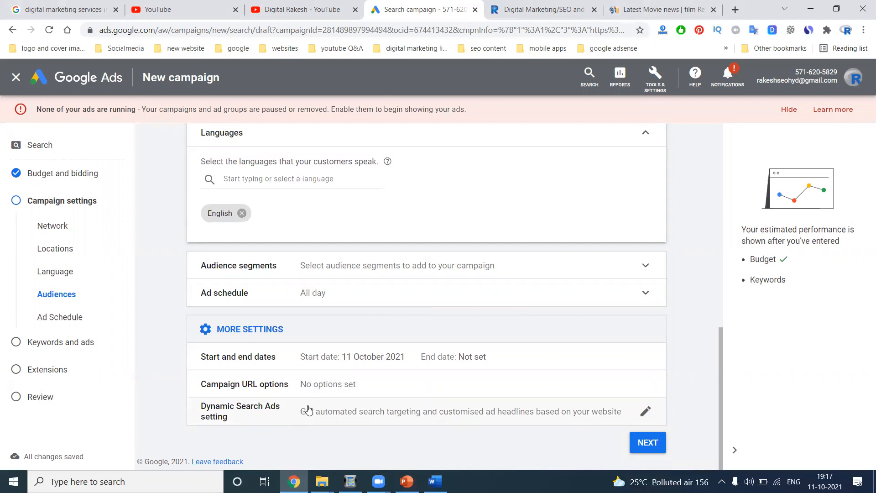
click(644, 443)
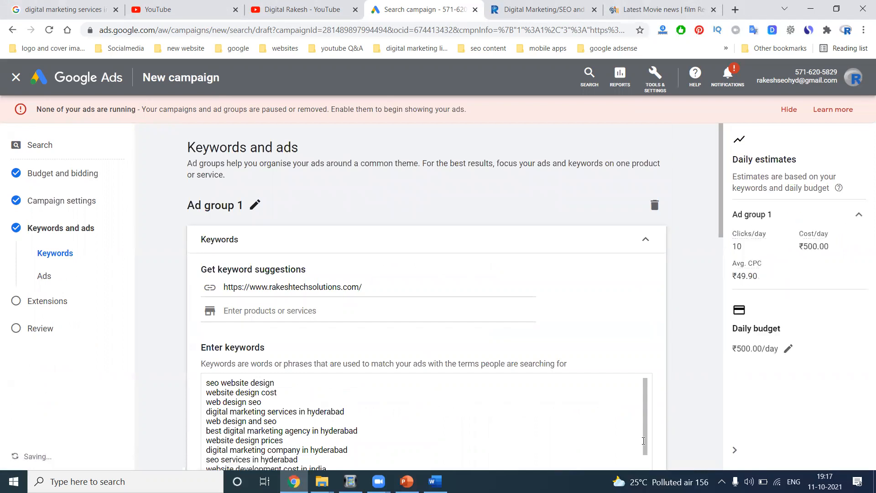
scroll(503, 298, down, 3)
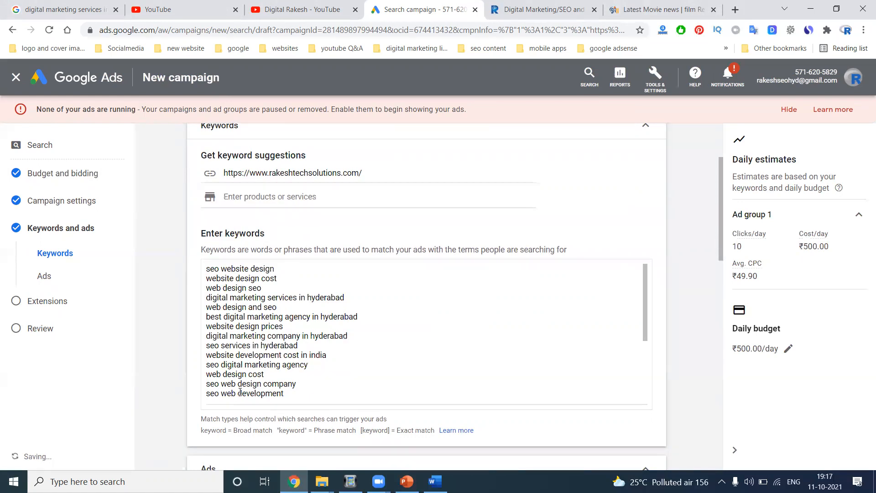
- Show slide 4, Campaign Structure, in the AdWords course slides, then return to Google Ads
click(406, 481)
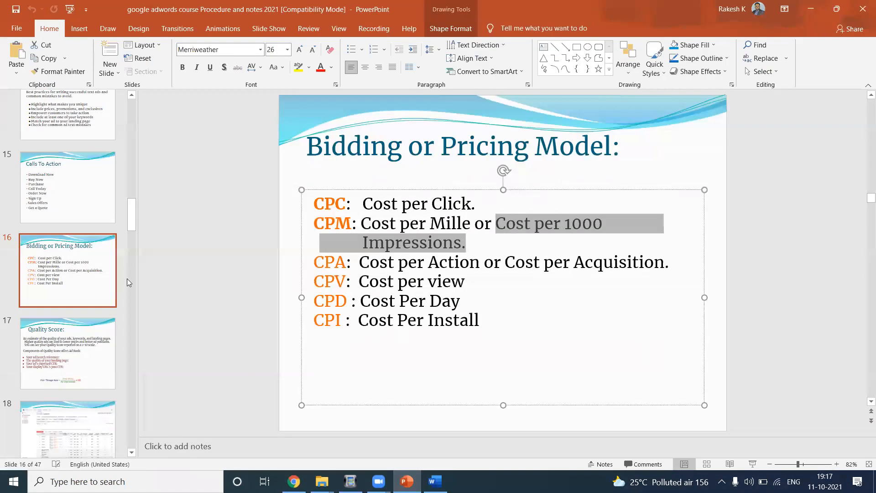
click(129, 282)
scroll(118, 259, up, 15)
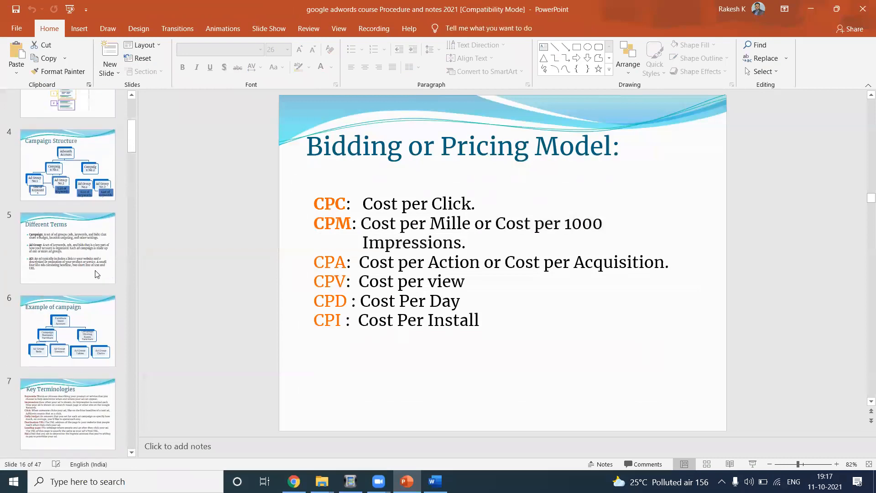
click(79, 335)
click(92, 206)
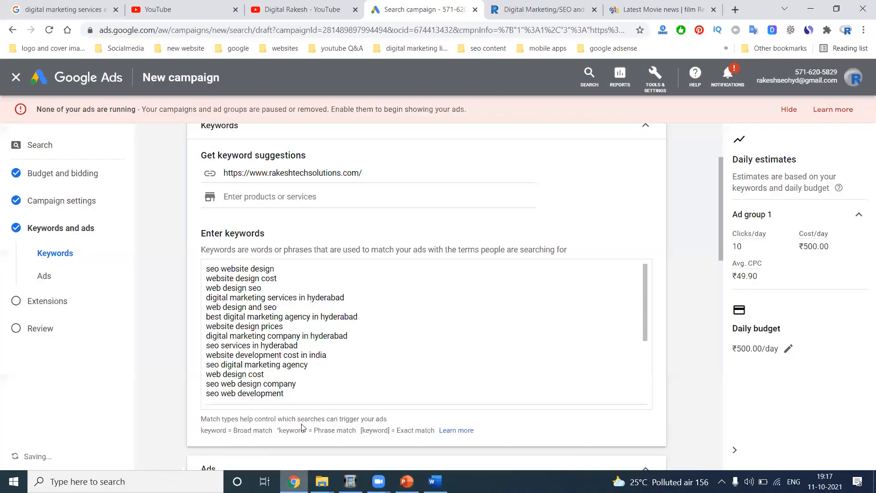
click(292, 482)
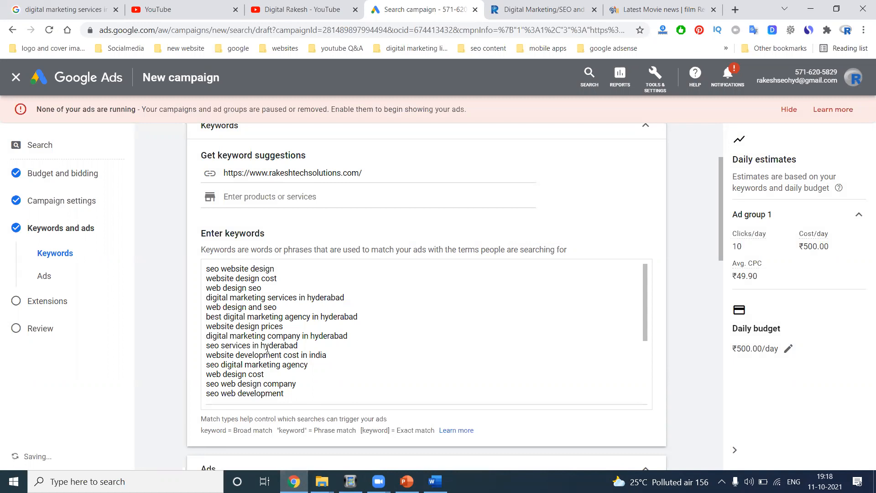
- Scroll past Ad group 1's keywords down to the ad's headlines and preview
scroll(285, 327, down, 6)
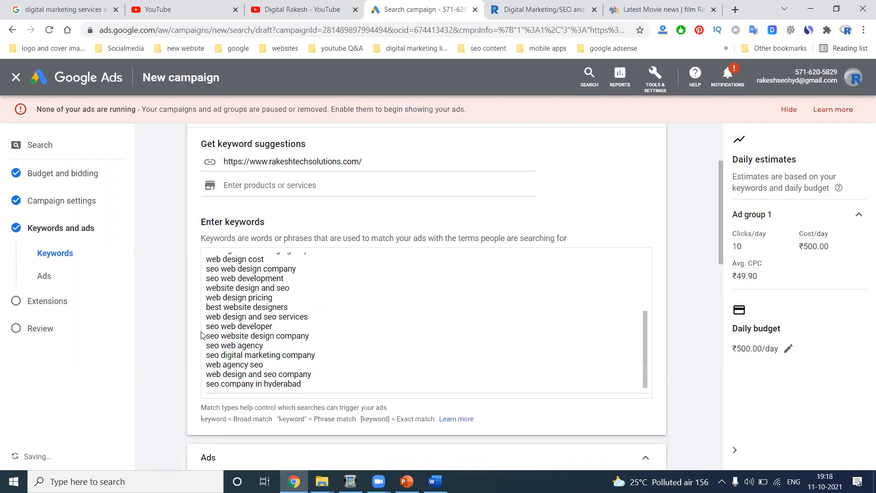
scroll(253, 351, down, 3)
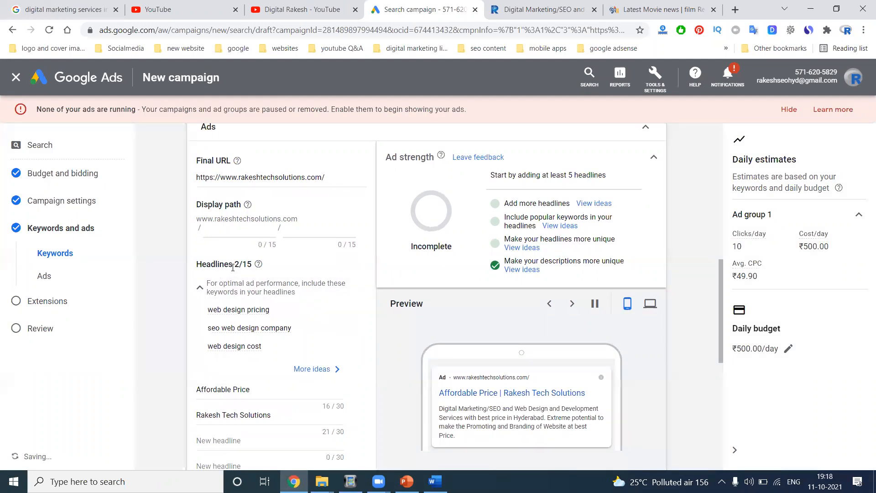
scroll(234, 301, down, 2)
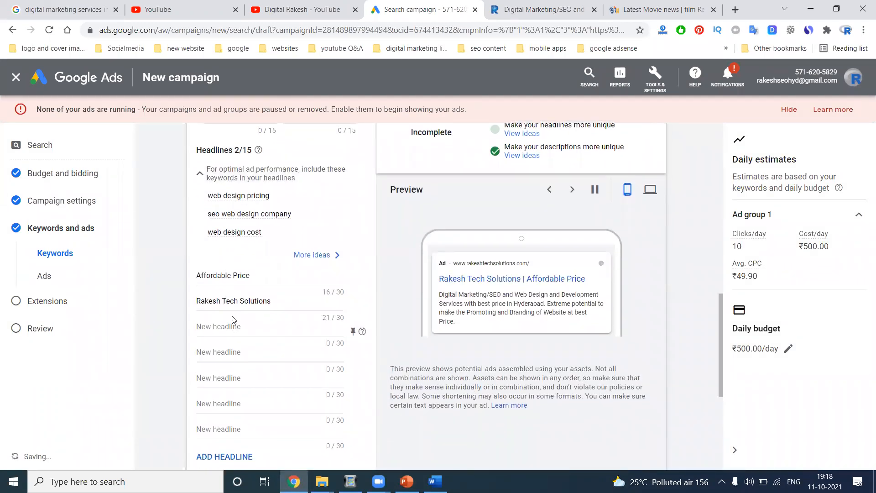
scroll(229, 307, down, 1)
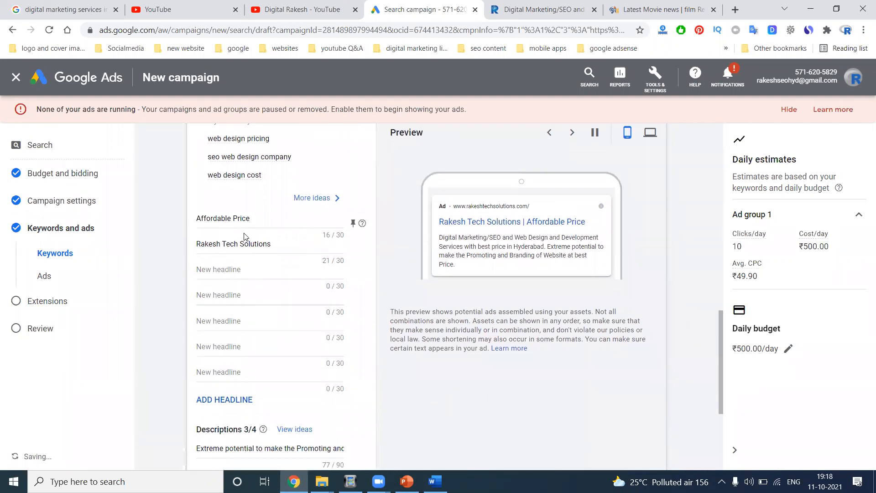
- Replace 'Affordable Price' with 'Digital Marketing Services'; add headlines 'seo services at best price' and 'smo services at best price'
triple_click(234, 220)
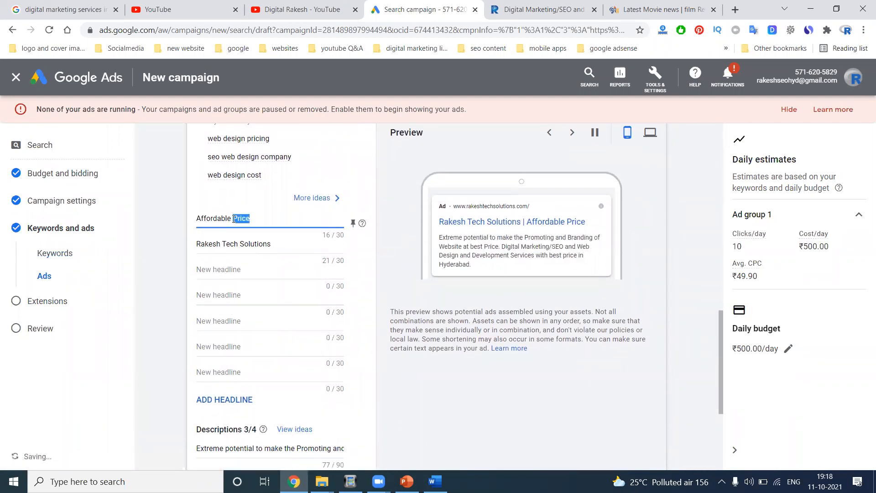
text(Digital Marketing S)
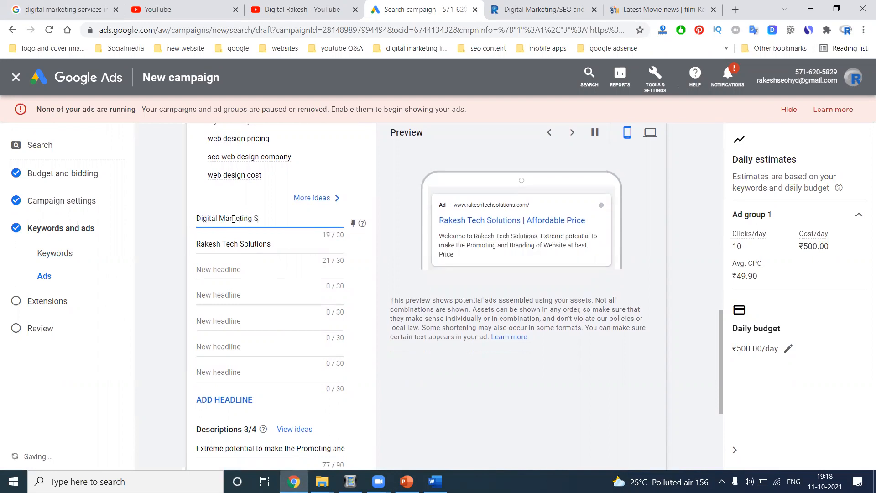
text(ervices)
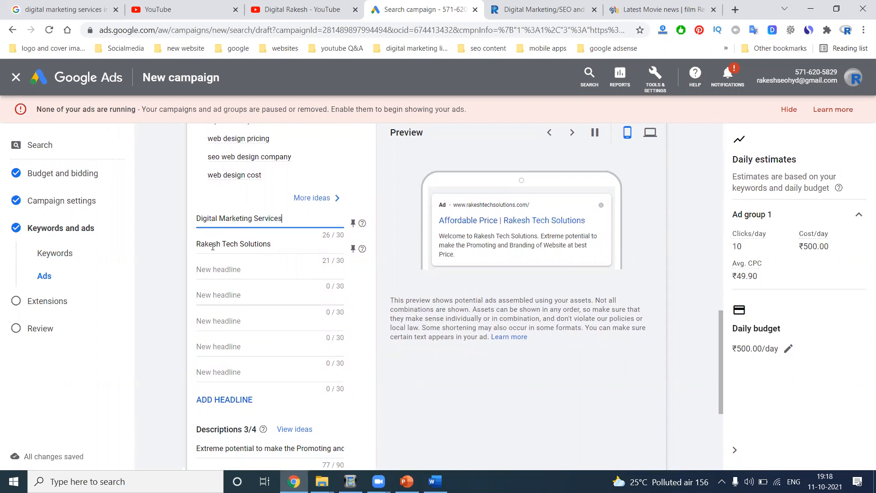
click(208, 268)
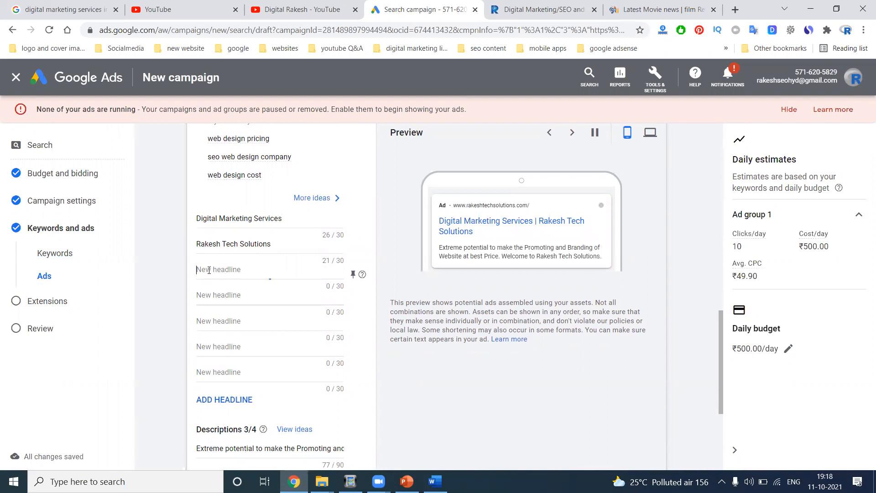
text(we)
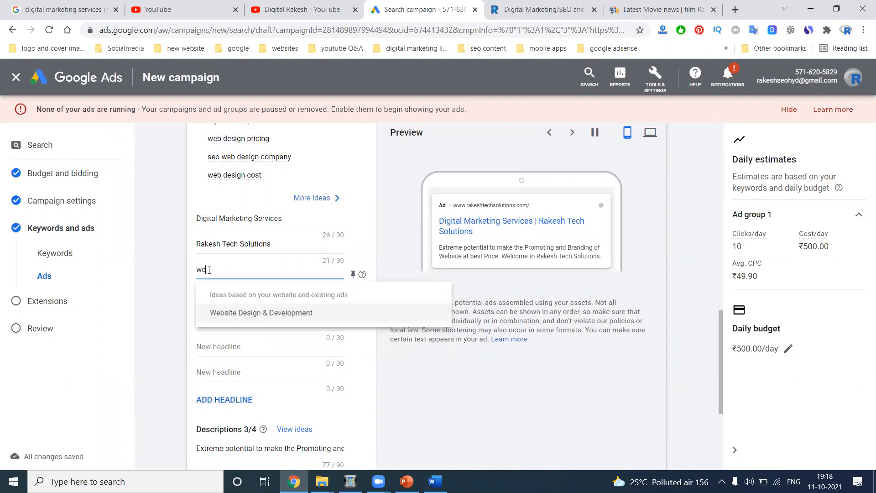
key(BackSpace)
key(BackSpace)
text(se)
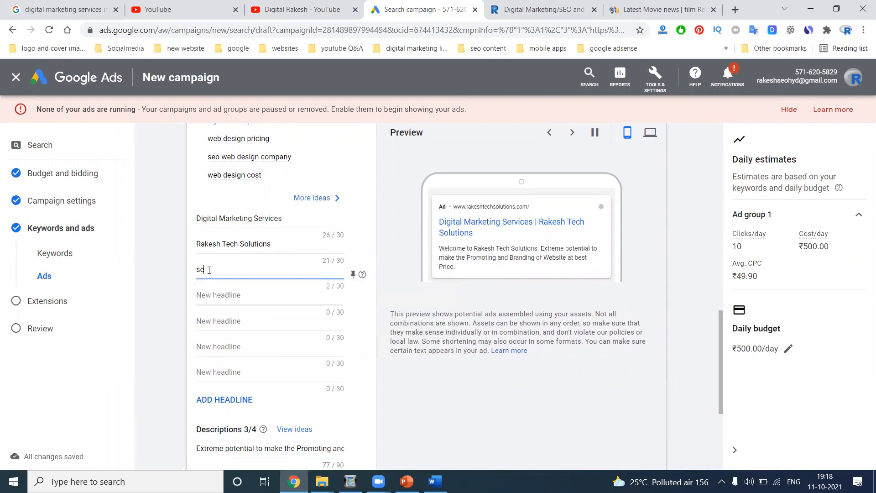
text(o services at best price)
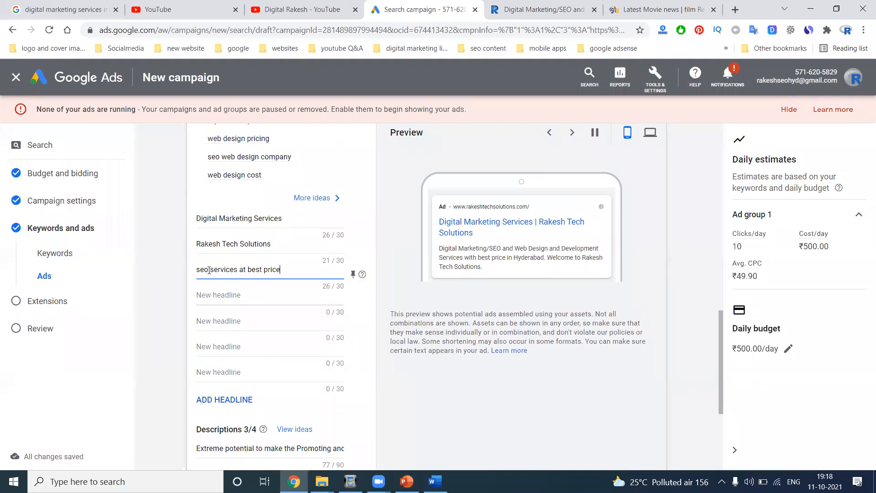
click(220, 293)
text(smo services at best price)
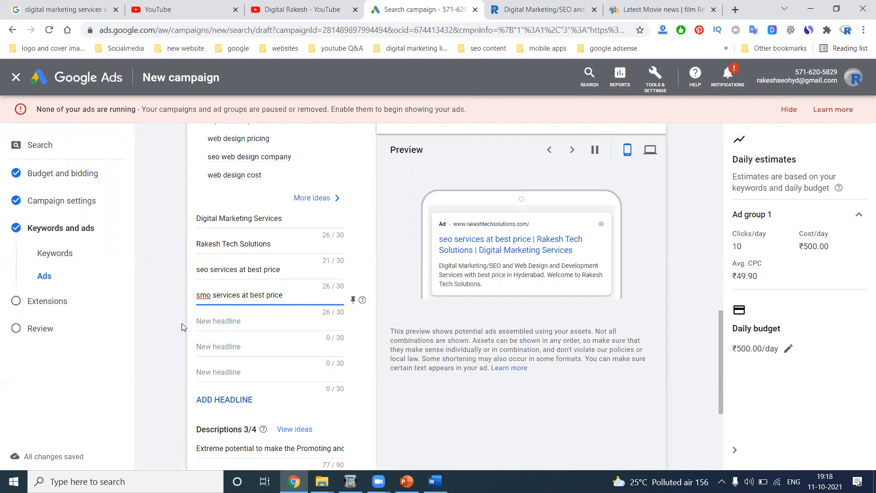
scroll(202, 326, down, 4)
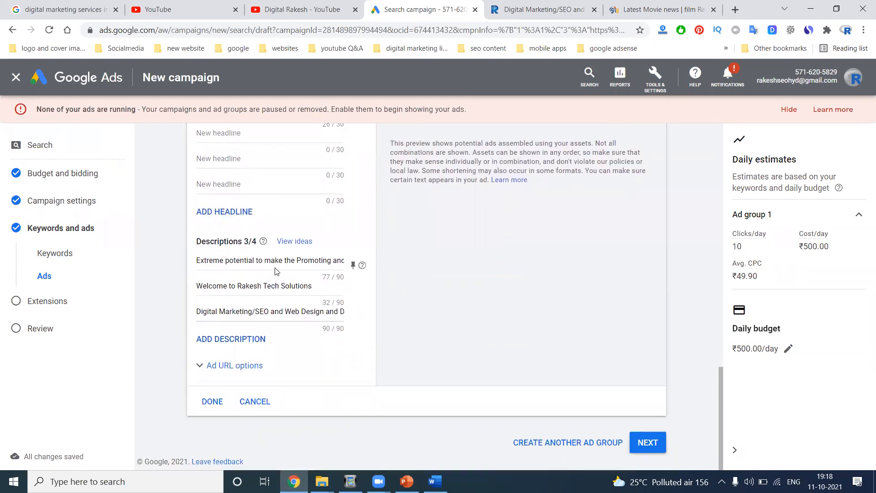
scroll(276, 271, up, 1)
click(232, 264)
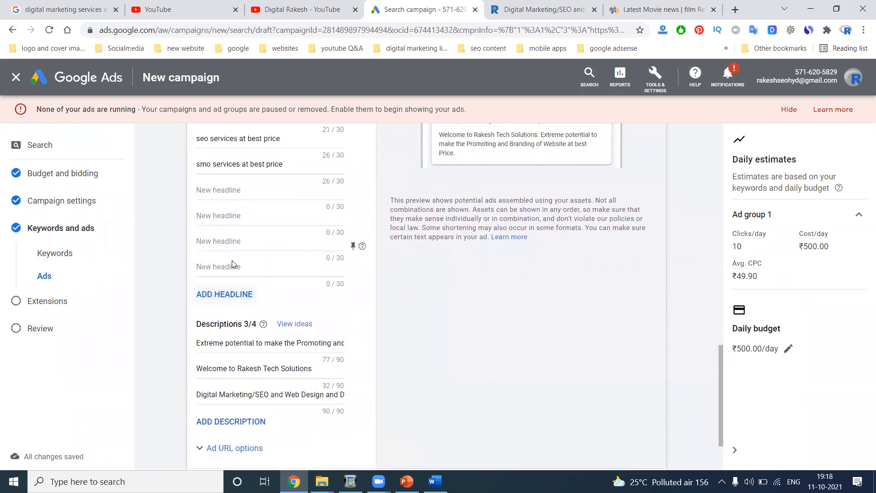
click(226, 294)
click(225, 320)
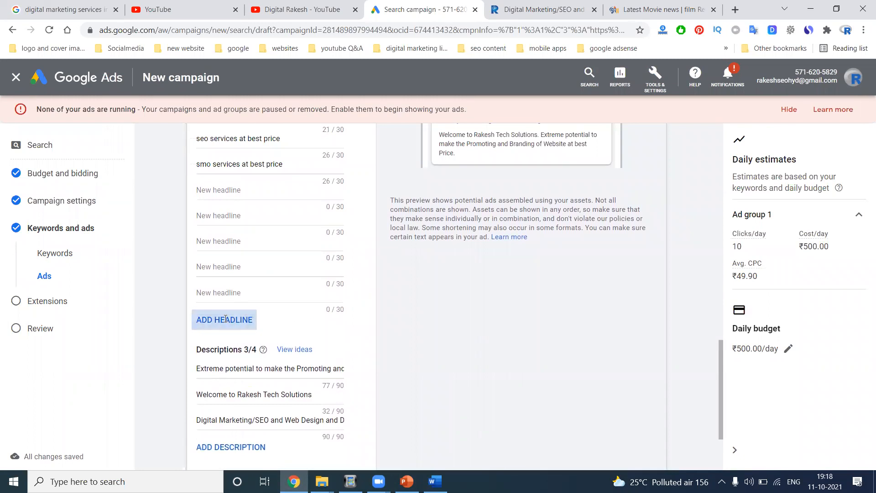
click(225, 345)
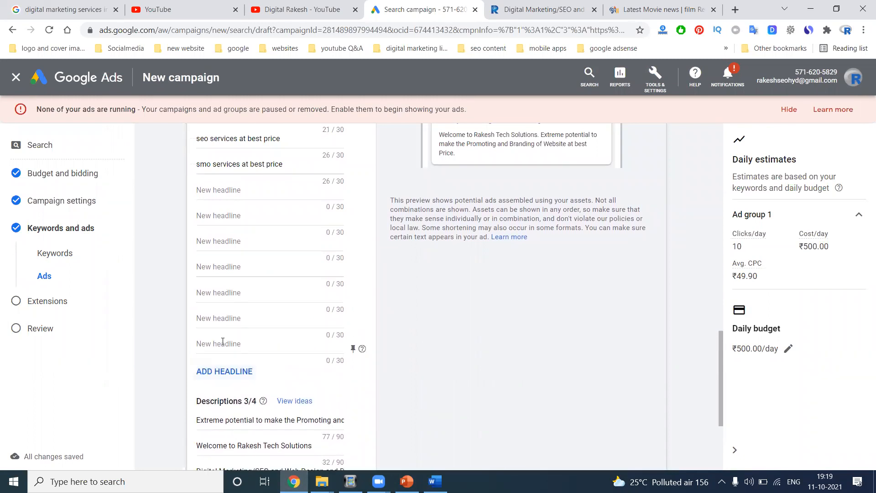
click(354, 349)
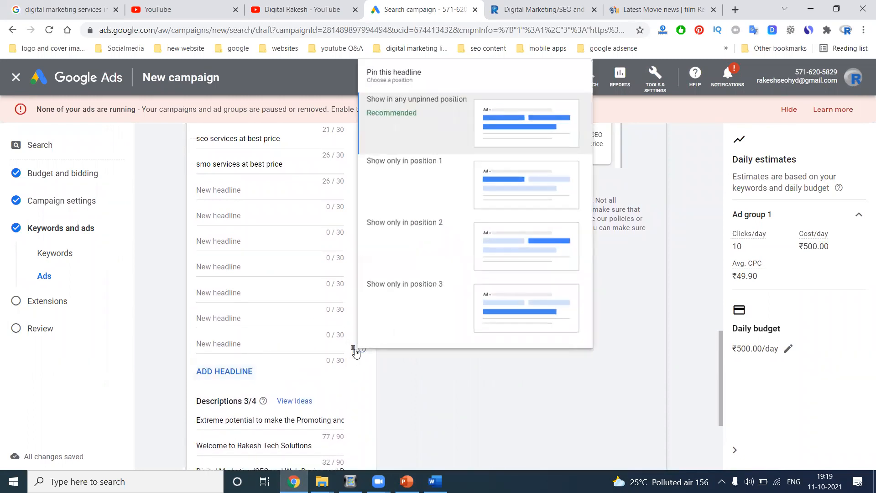
click(412, 366)
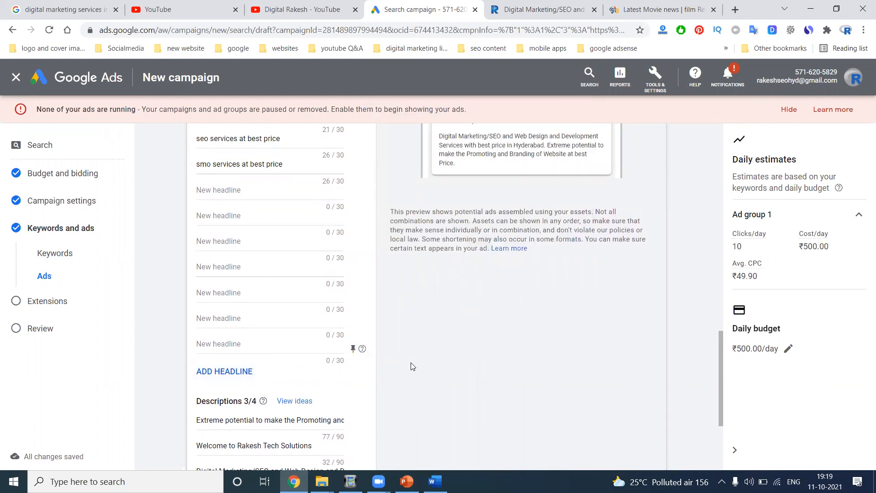
scroll(303, 336, down, 4)
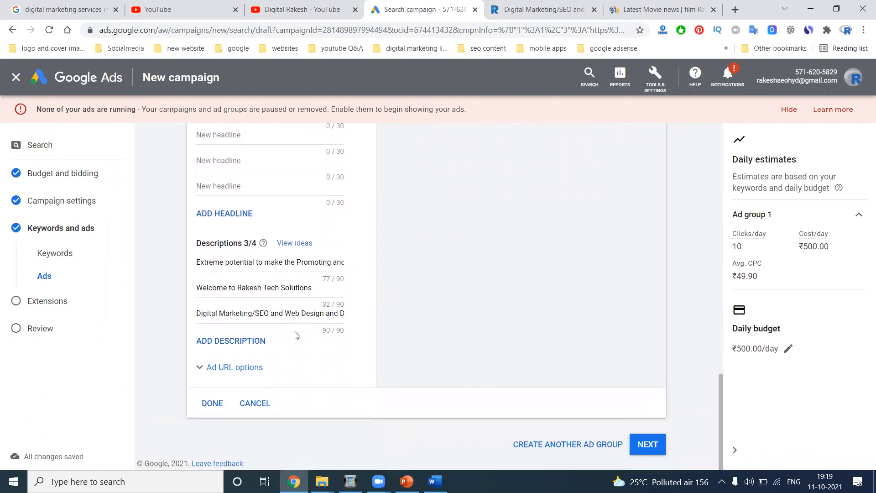
click(252, 345)
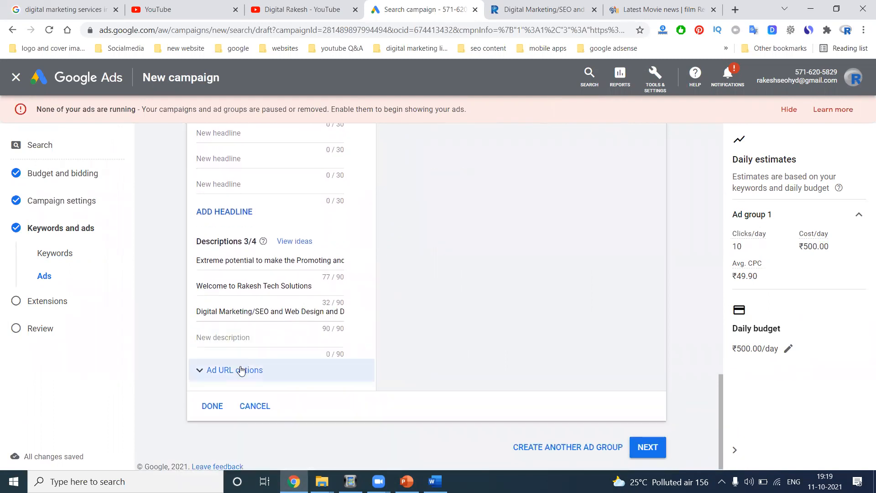
click(242, 369)
scroll(243, 295, down, 4)
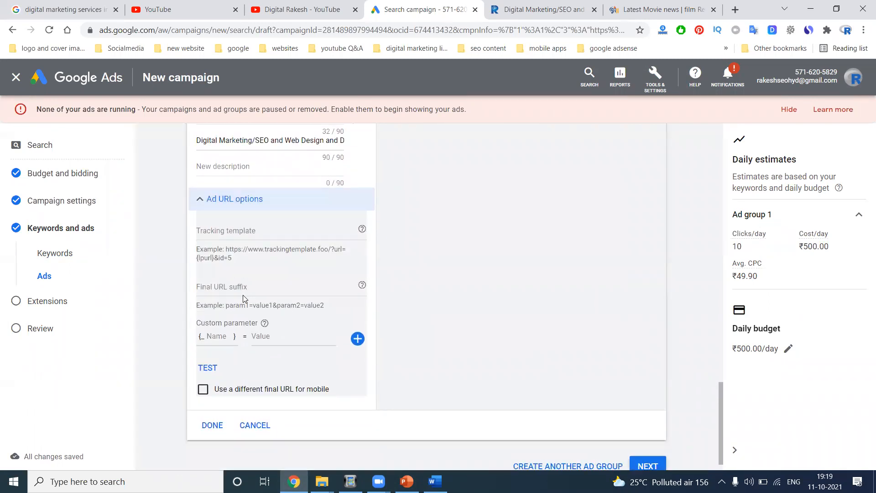
scroll(228, 275, up, 3)
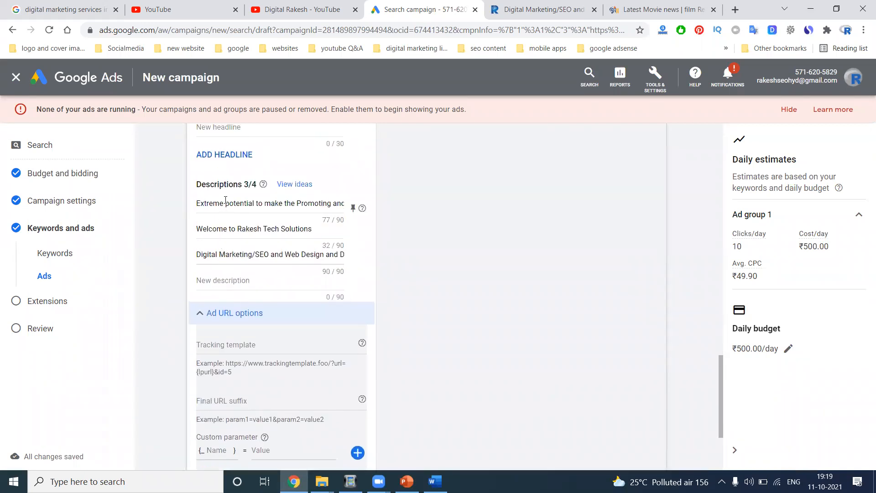
scroll(225, 201, up, 10)
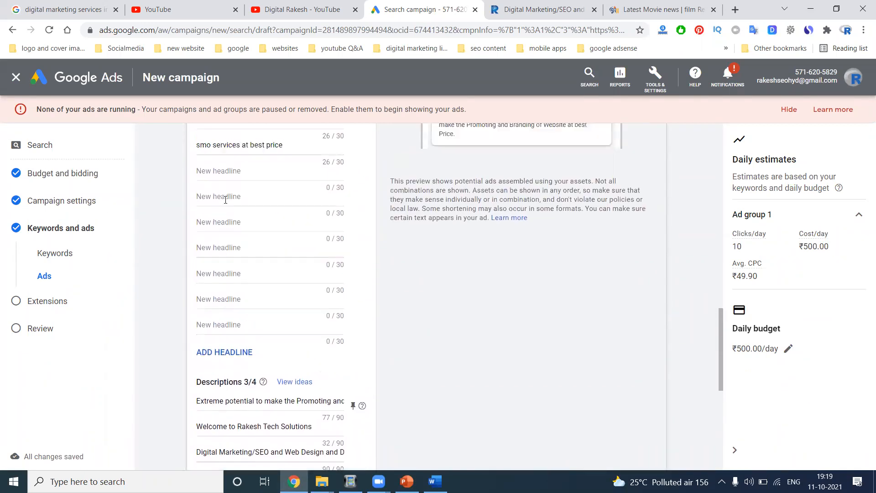
scroll(224, 203, up, 1)
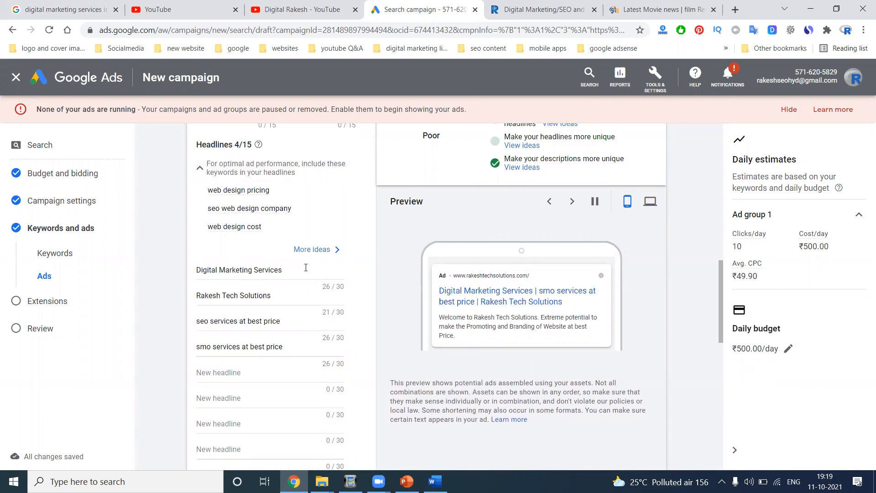
scroll(289, 296, down, 3)
scroll(289, 295, down, 8)
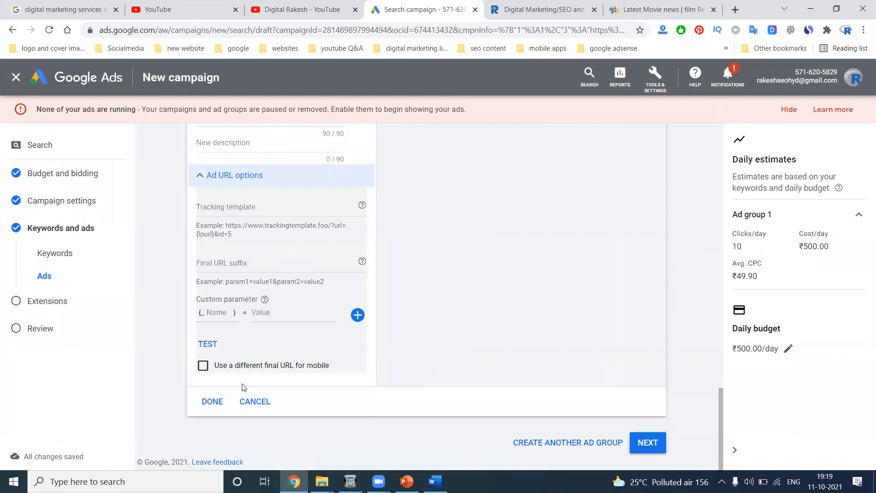
scroll(475, 352, up, 10)
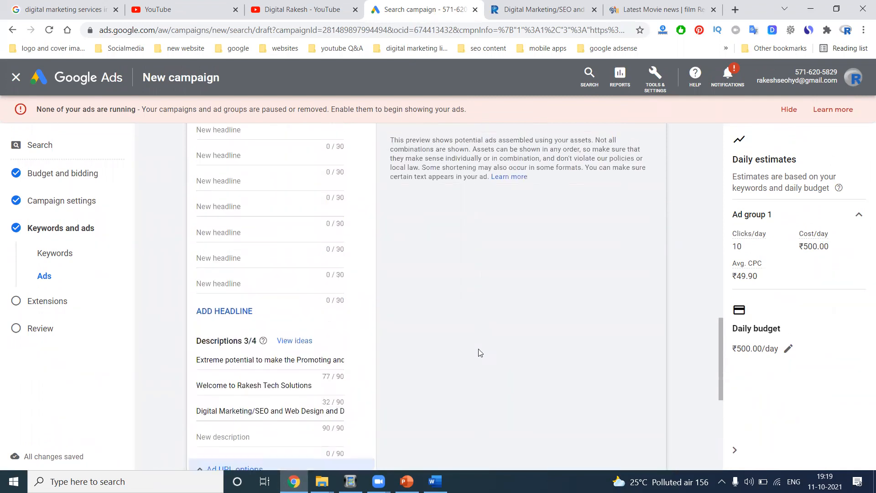
scroll(480, 352, up, 3)
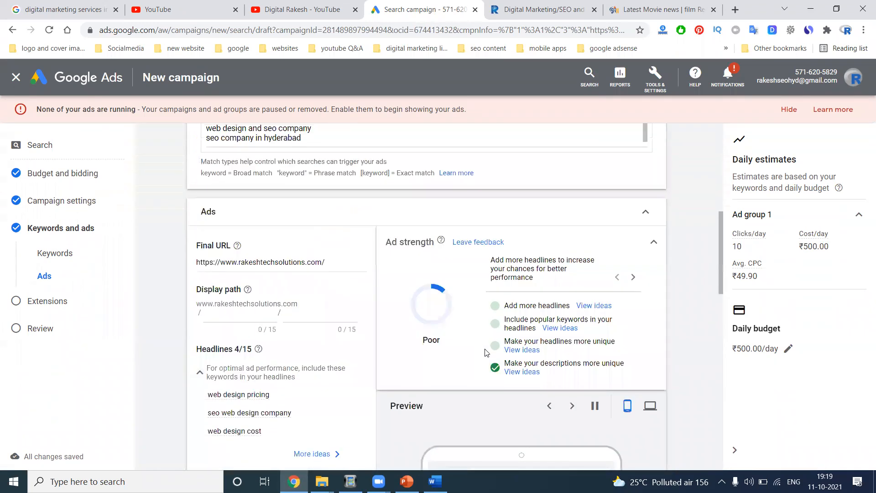
- Preview the ad in desktop and mobile layouts, cycling through five headline and description combinations
scroll(581, 294, down, 4)
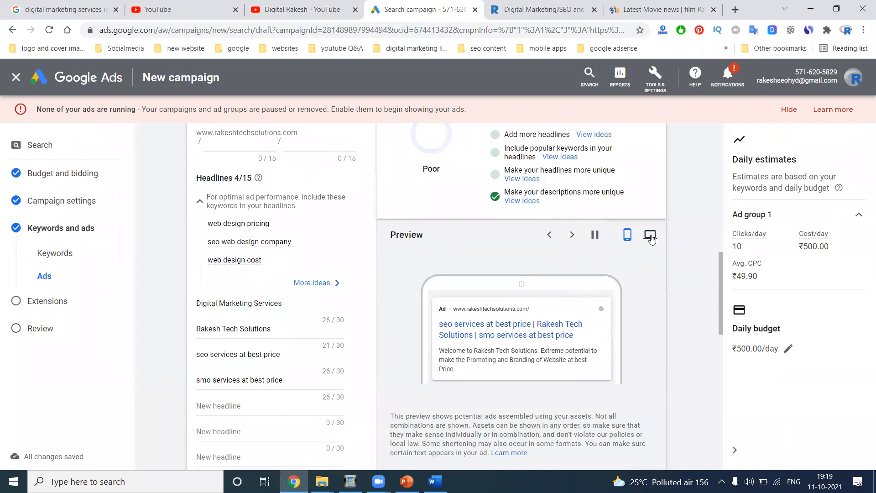
click(650, 234)
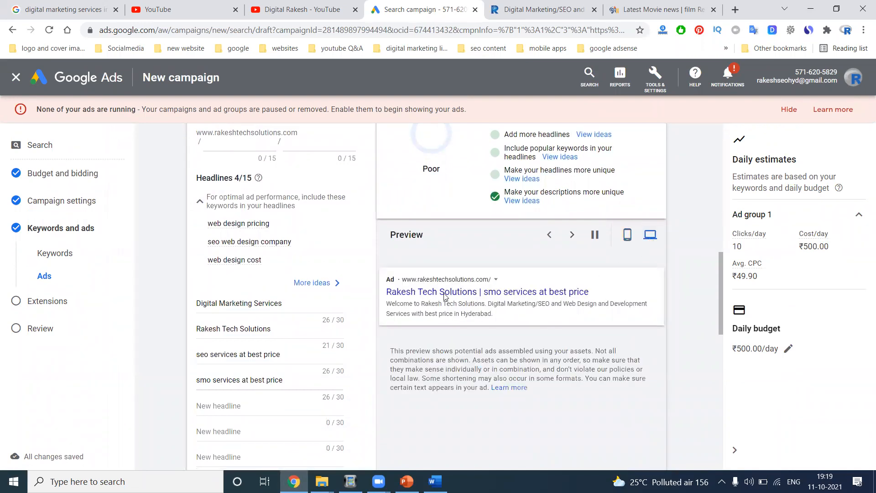
click(627, 235)
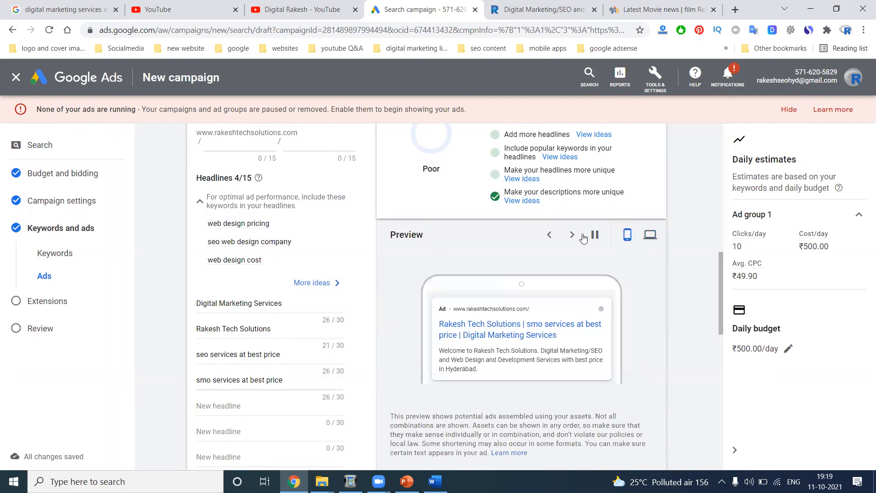
click(572, 235)
click(572, 235)
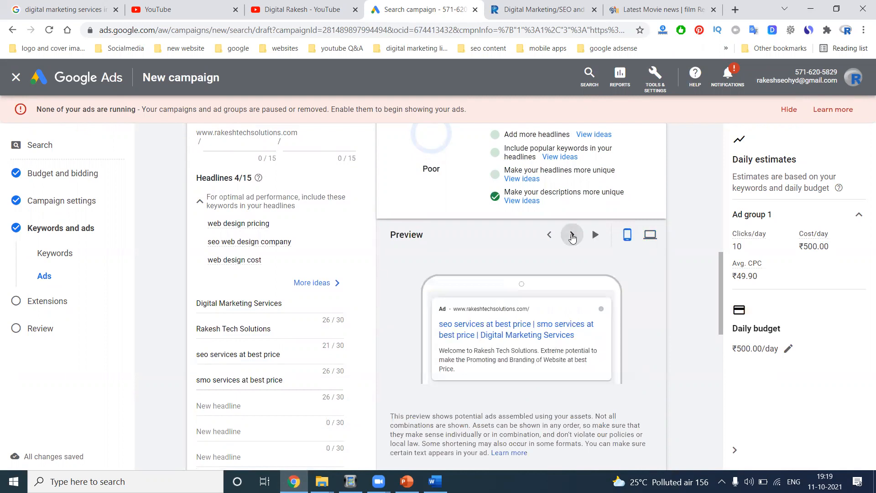
click(572, 235)
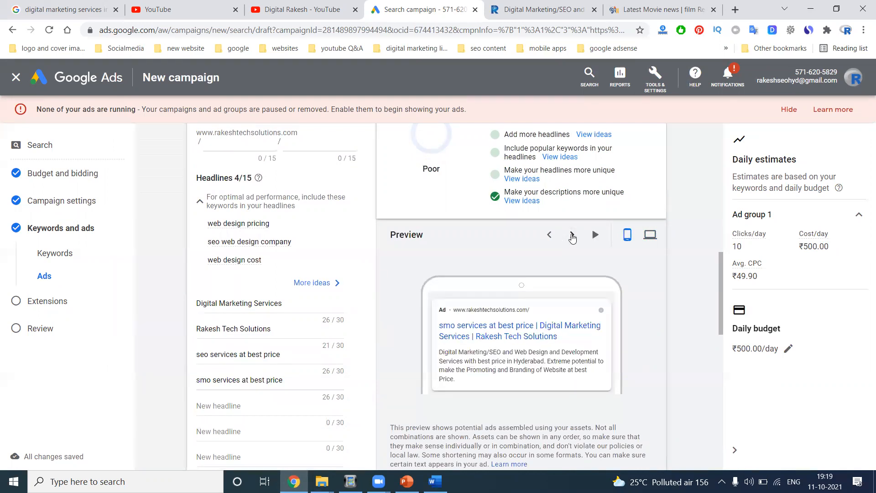
click(572, 235)
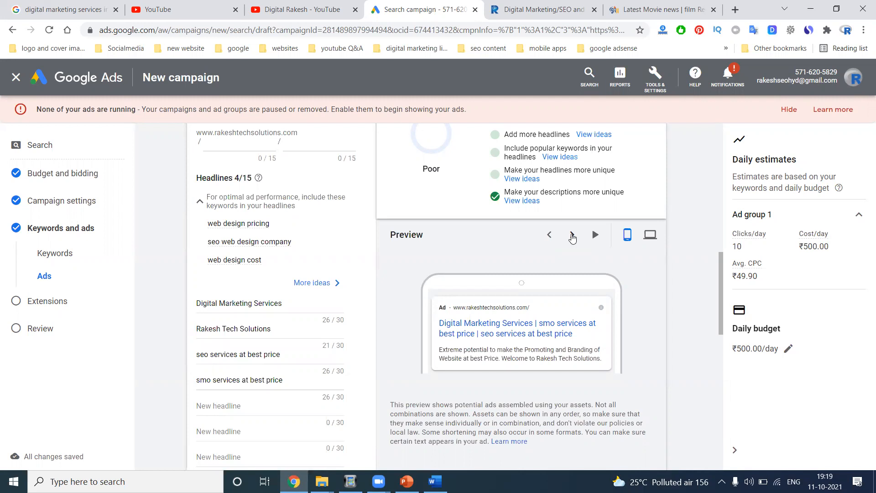
click(572, 235)
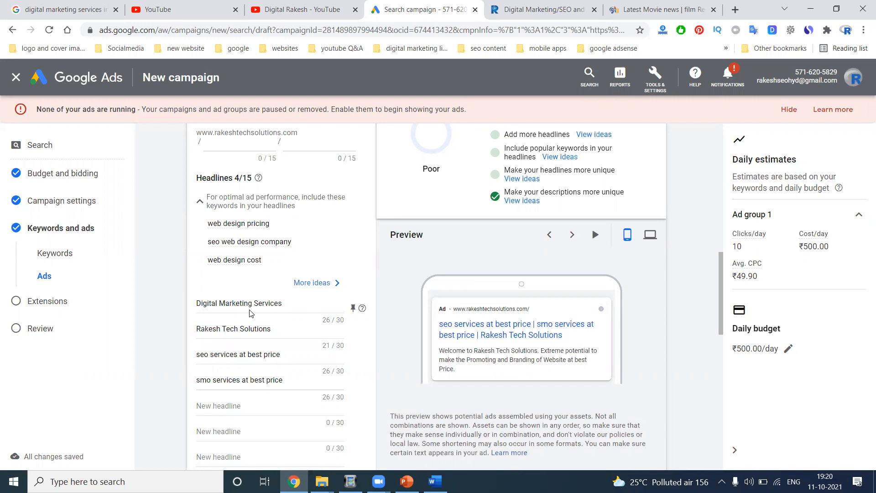
scroll(251, 313, down, 10)
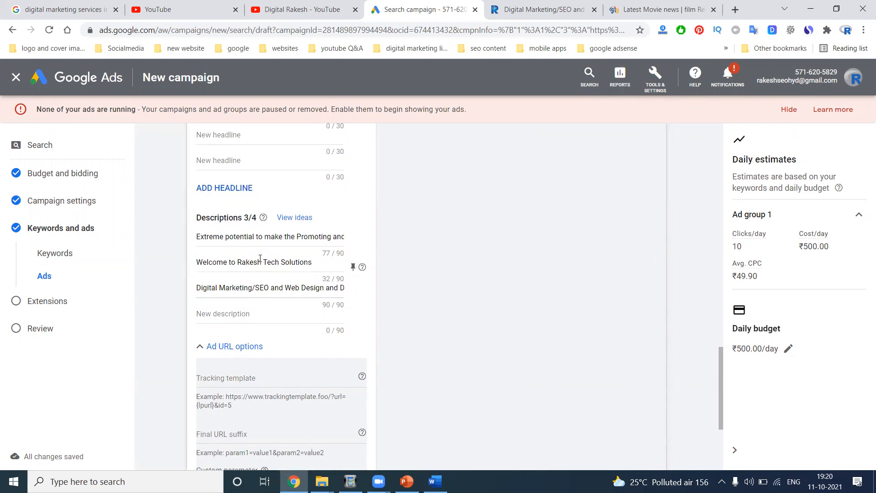
scroll(261, 257, down, 4)
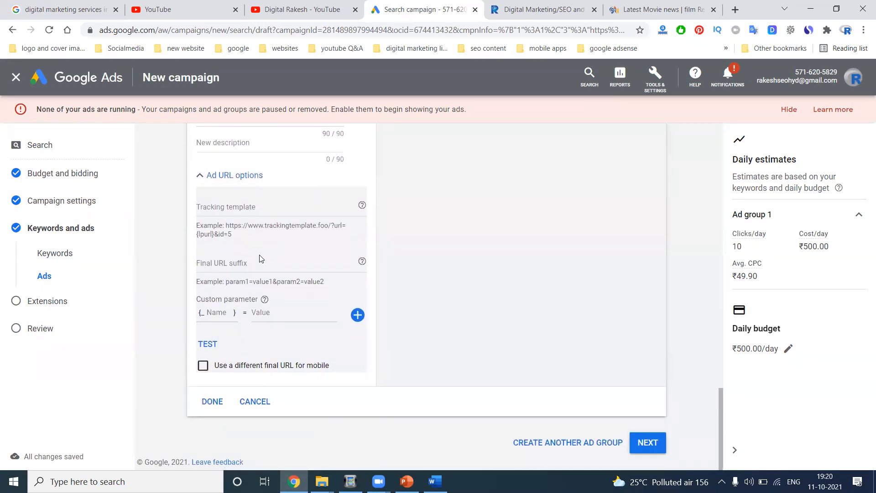
- Finish the ad and advance the campaign setup to the Extensions step
click(207, 402)
scroll(483, 297, up, 5)
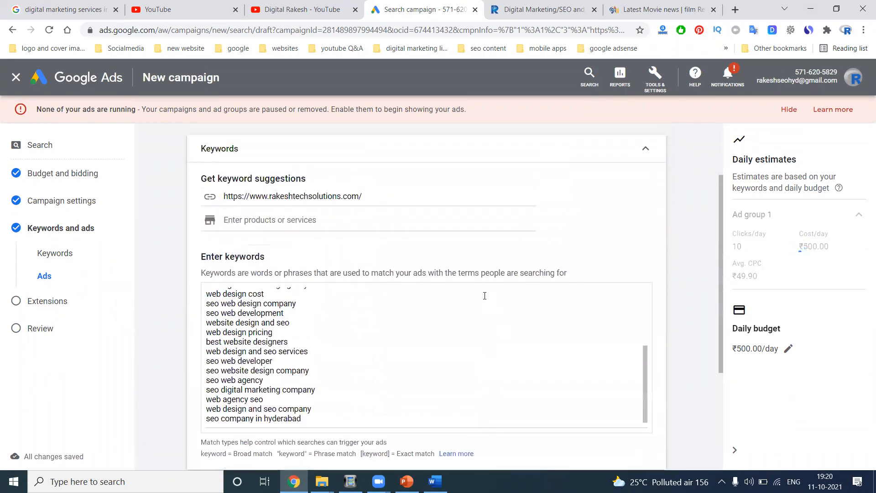
scroll(419, 339, down, 4)
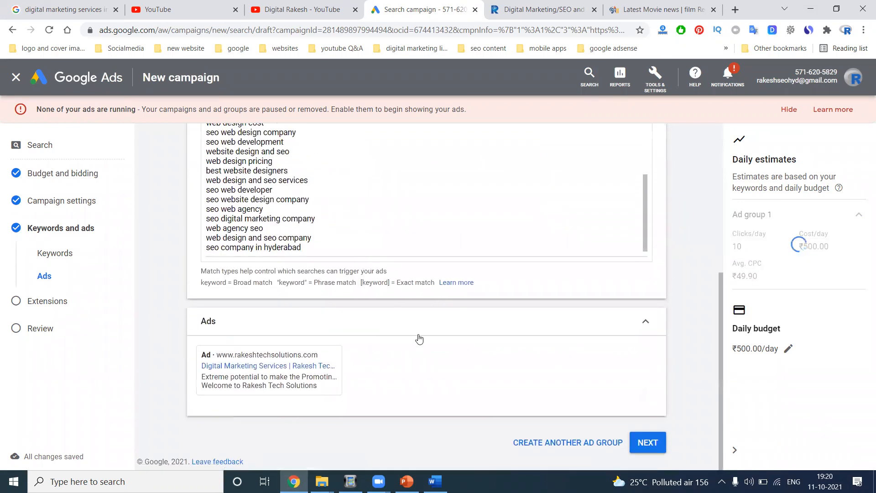
click(650, 442)
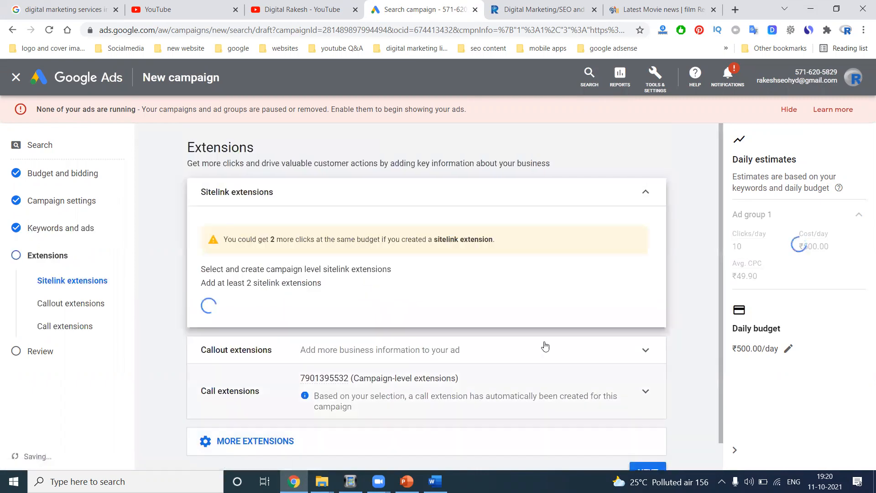
- Check the Google results for digital marketing services, then return to the sitelink descriptions
scroll(471, 263, down, 3)
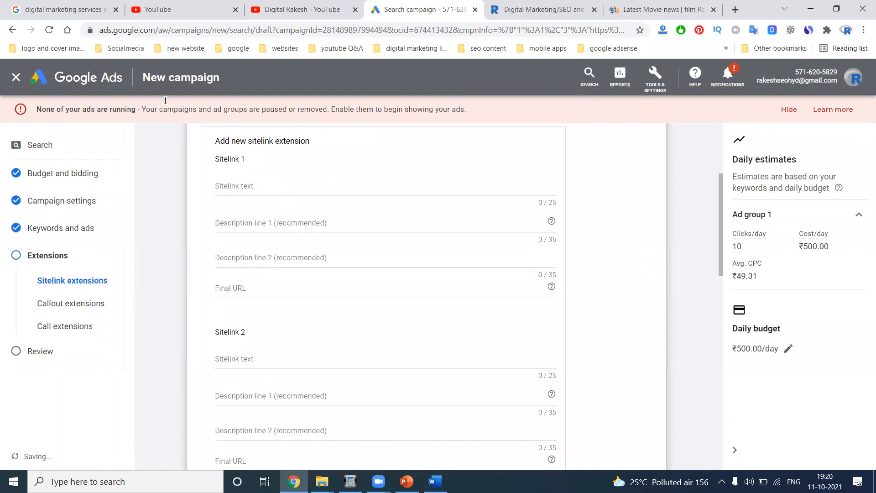
click(64, 9)
scroll(229, 199, up, 4)
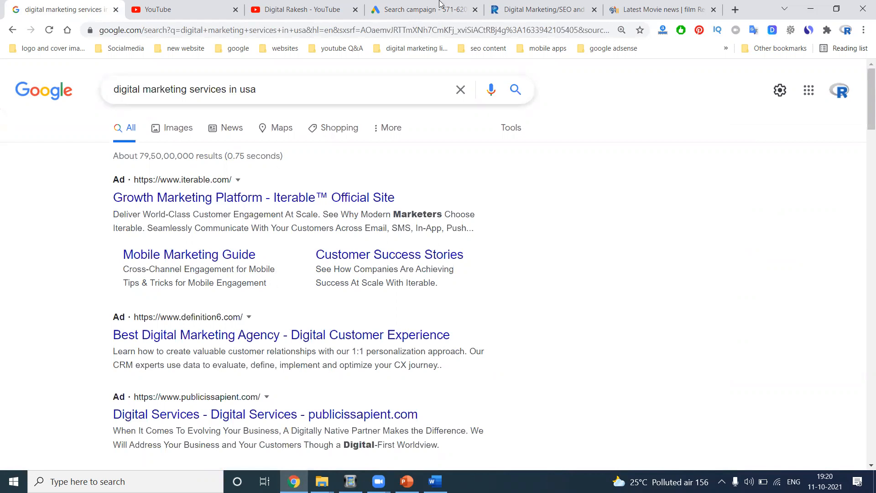
click(413, 9)
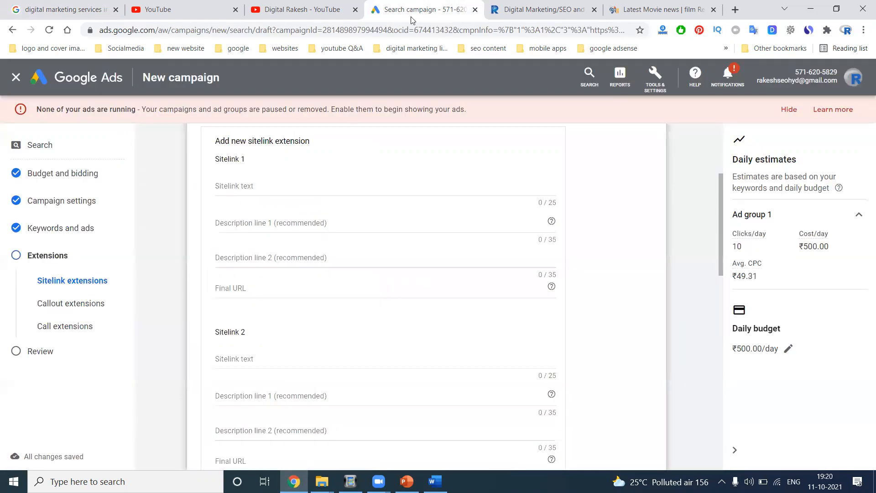
click(248, 223)
click(244, 257)
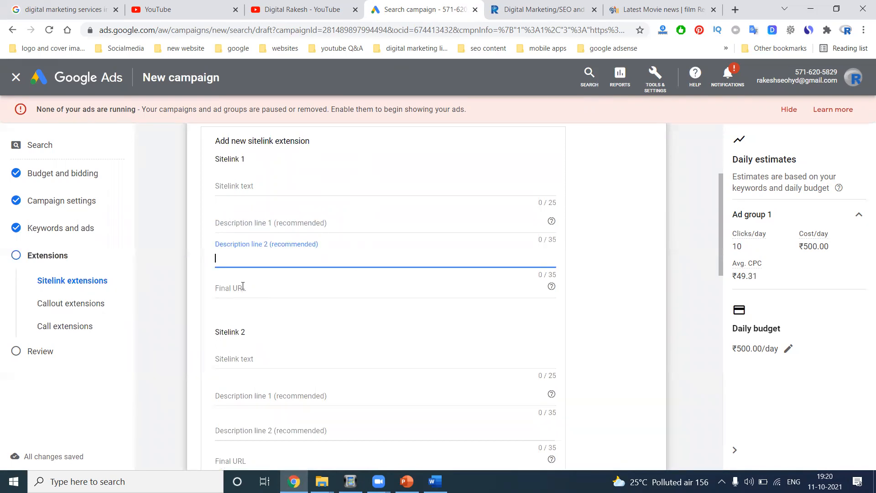
- Attempt to save the empty sitelinks, revealing the validation errors
scroll(242, 286, down, 1)
scroll(243, 286, down, 6)
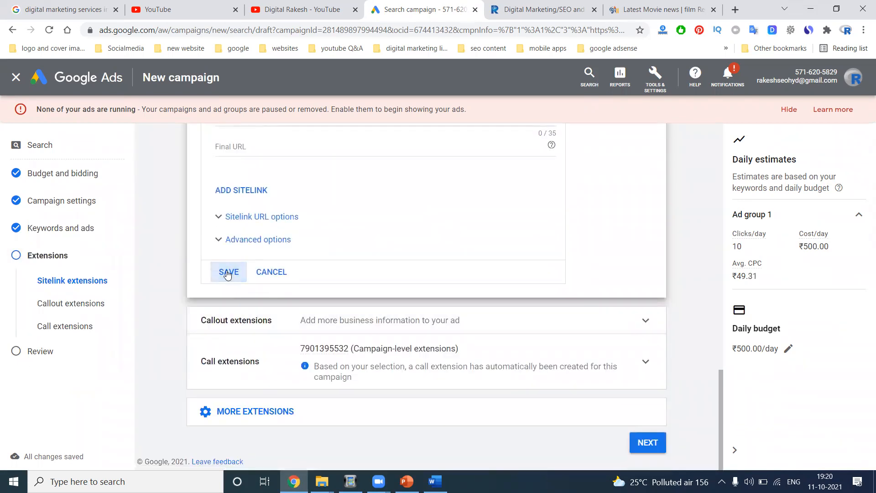
click(227, 274)
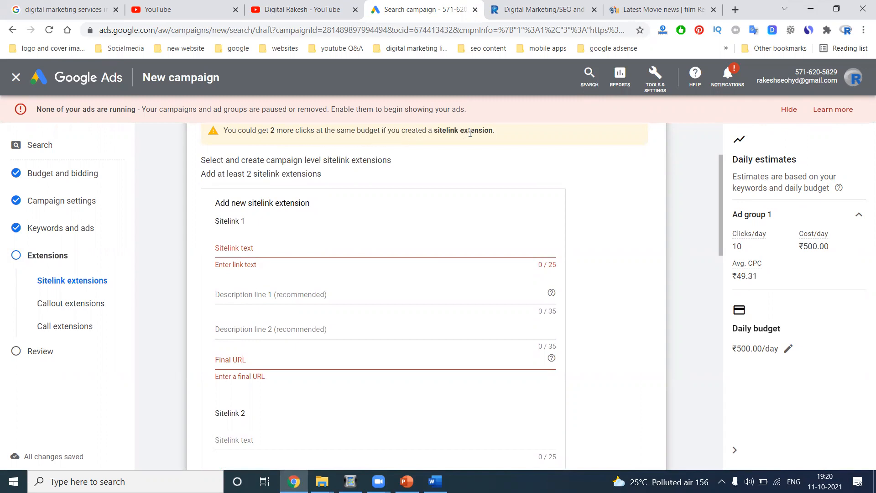
- Enter 'training' as Sitelink 1 text and bring up the company website
click(286, 258)
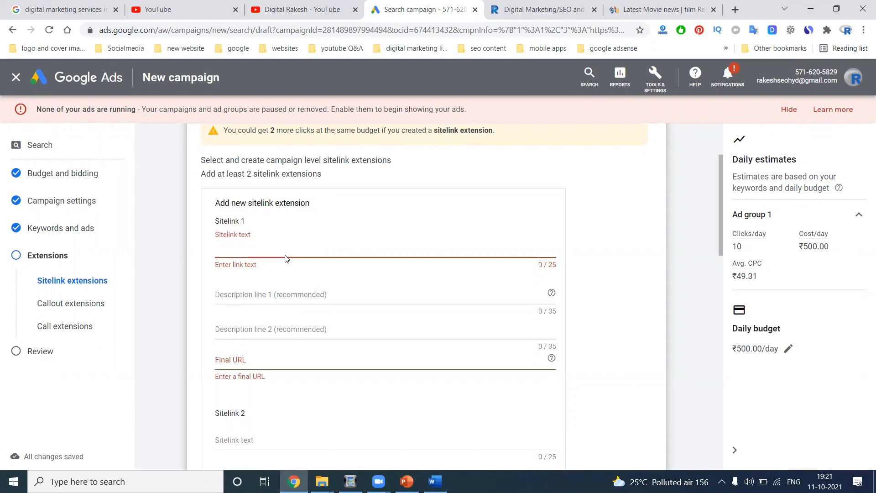
text(training)
click(288, 290)
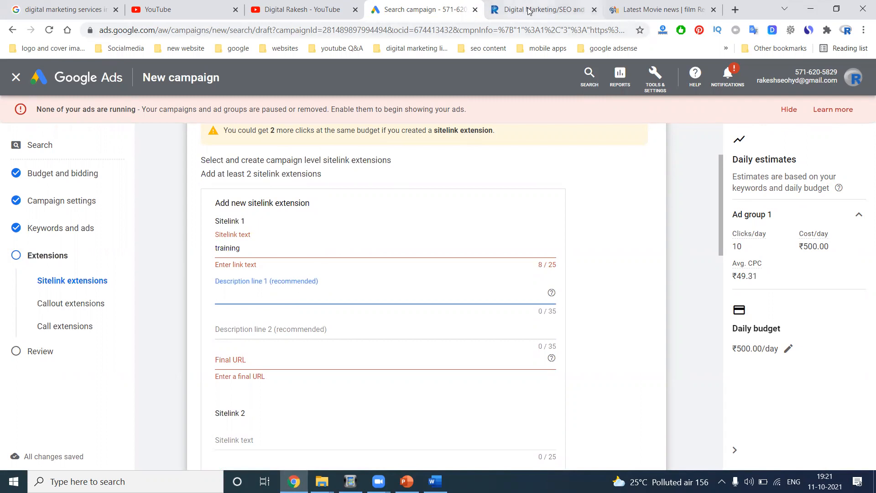
click(543, 9)
scroll(498, 237, down, 10)
scroll(498, 237, down, 10)
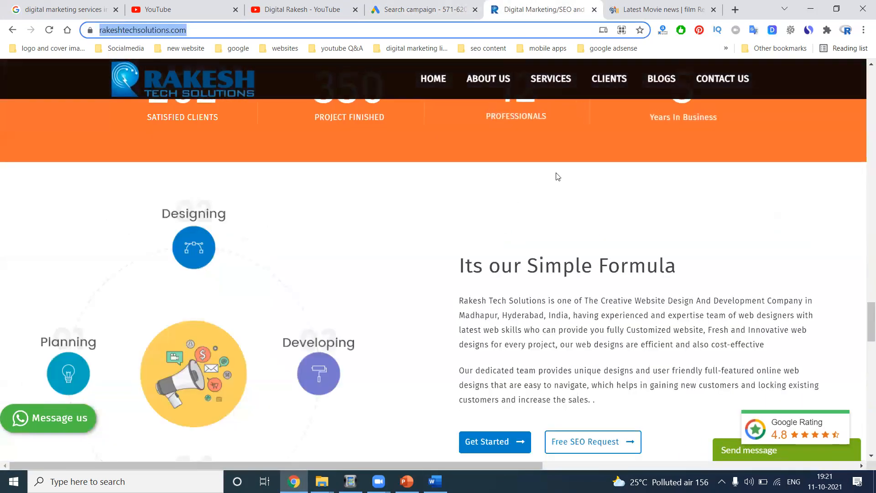
- Copy the Hyderabad digital marketing services page heading into the sitelink text and Description line 1
click(565, 81)
scroll(576, 182, down, 15)
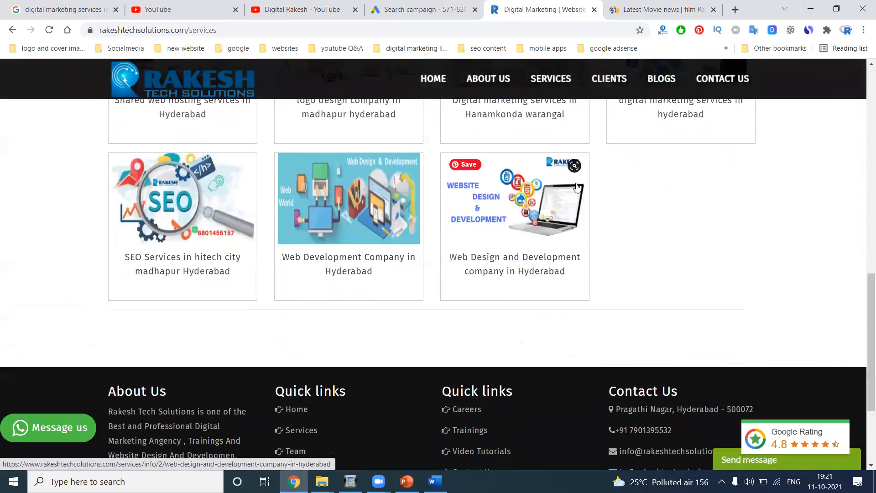
scroll(577, 187, up, 3)
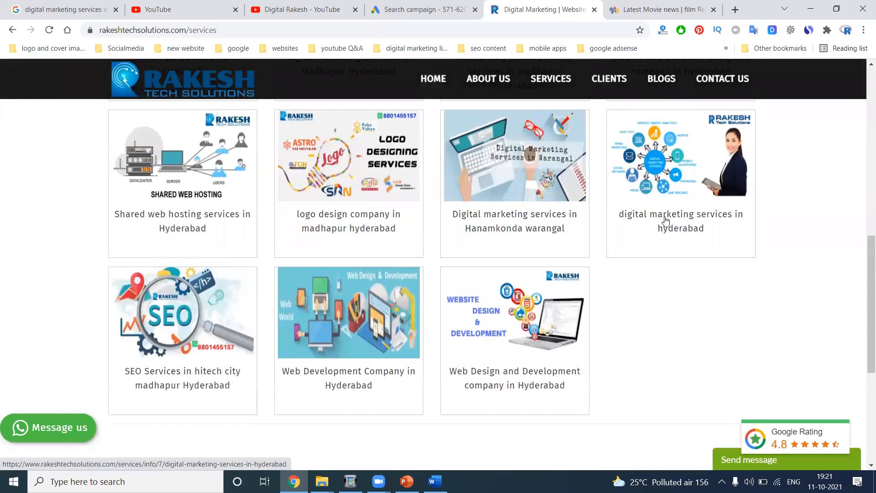
click(674, 229)
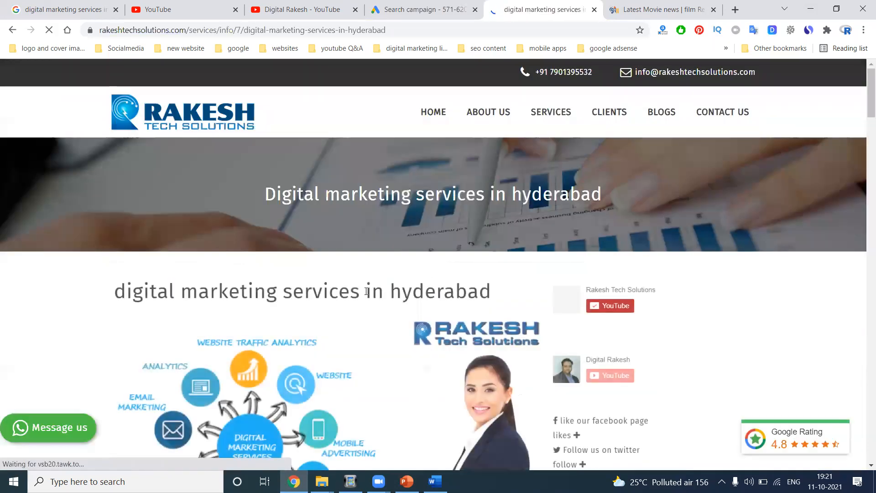
triple_click(368, 285)
key(ctrl+c)
click(439, 4)
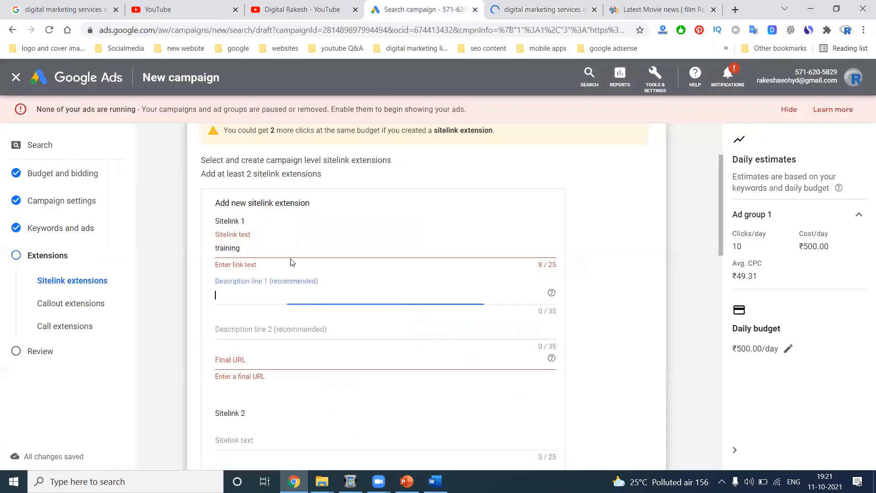
key(ctrl+v)
click(253, 249)
double_click(253, 246)
key(ctrl+v)
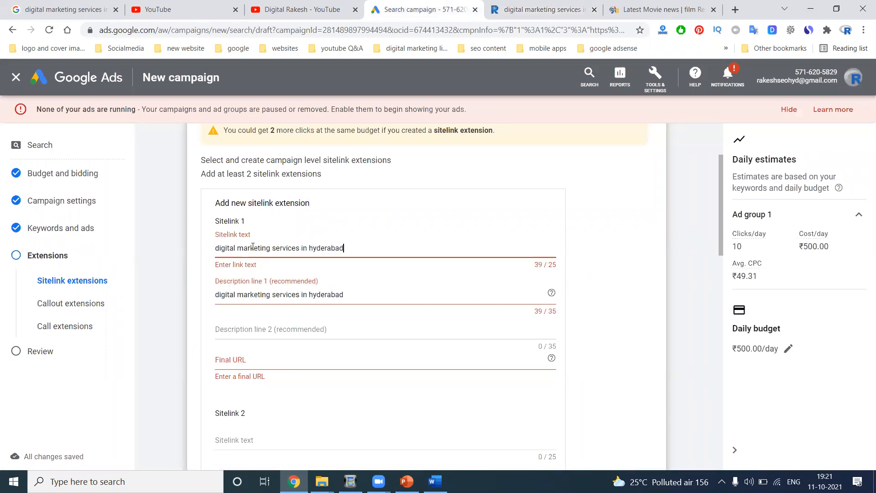
key(BackSpace)
key(BackSpace)
key(BackSpace)
key(BackSpace)
key(BackSpace)
key(BackSpace)
key(BackSpace)
key(BackSpace)
key(BackSpace)
key(BackSpace)
key(BackSpace)
key(BackSpace)
key(BackSpace)
key(BackSpace)
key(BackSpace)
text(es)
- Set Description line 1 to 'Contact US' and Description line 2 to 'Get More Info'
click(524, 9)
scroll(307, 276, down, 9)
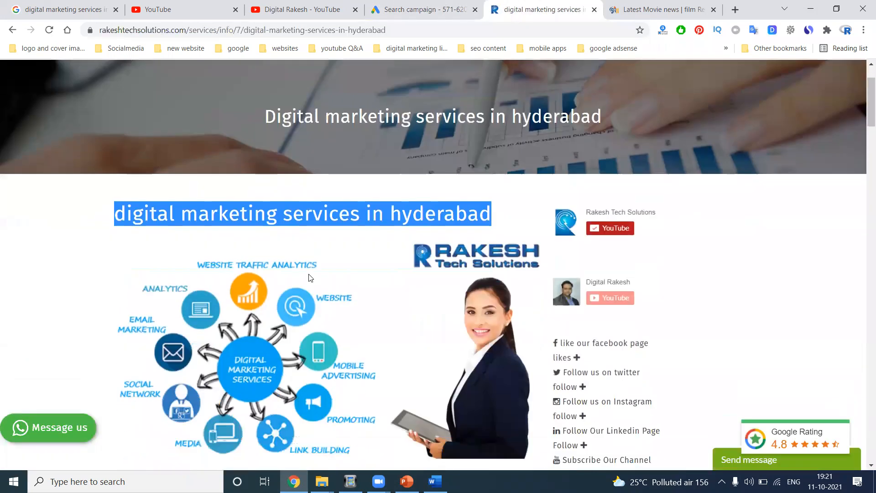
drag(115, 167, 396, 168)
key(ctrl+c)
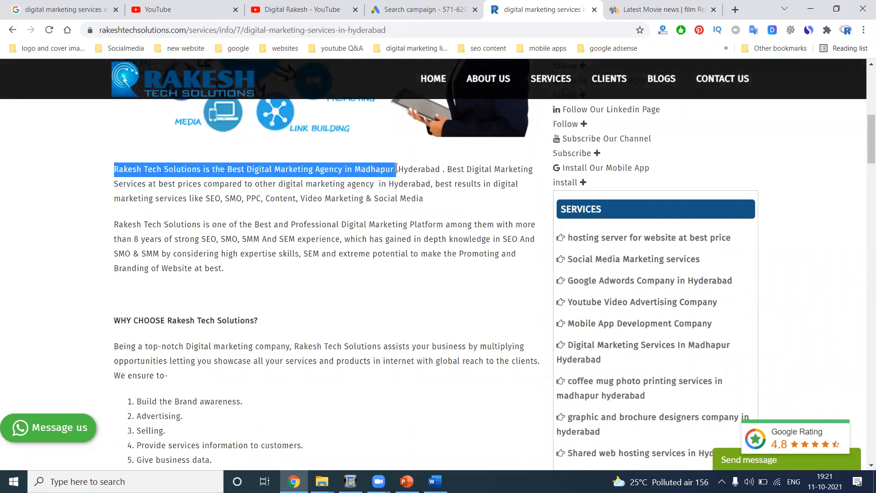
click(422, 9)
click(327, 327)
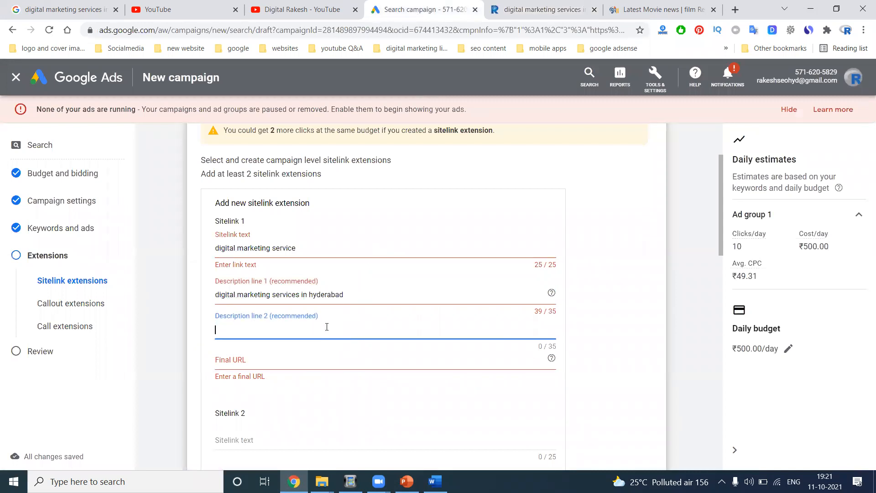
key(ctrl+v)
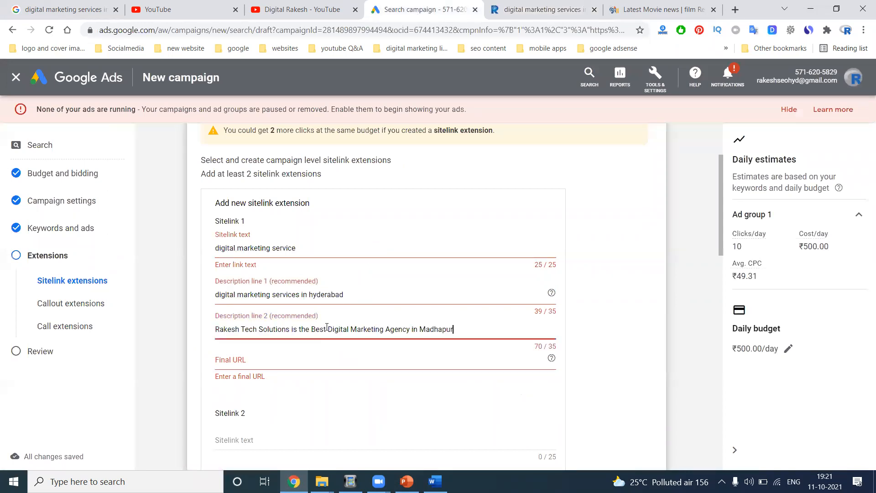
click(339, 295)
key(ctrl+a)
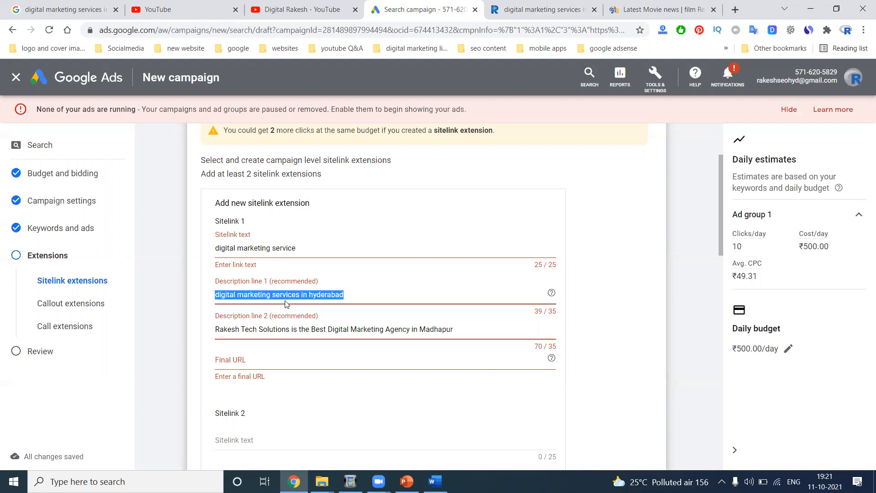
text(Contac)
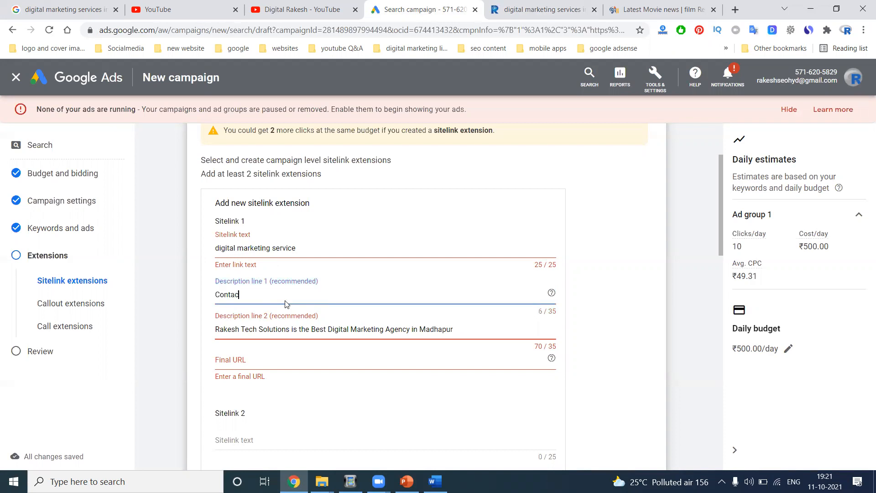
text(t US)
click(282, 327)
key(ctrl+a)
text(Get)
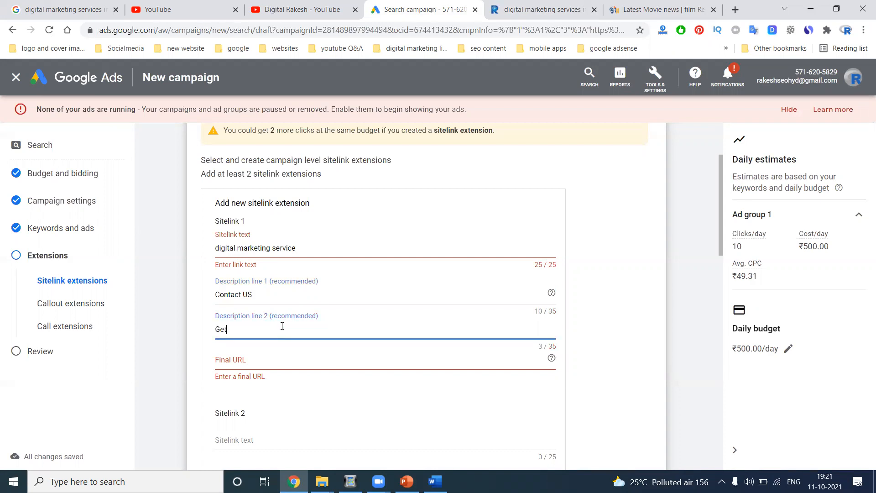
text( More Info)
- Use the service page's web address as the Final URL and save the sitelink
click(534, 9)
click(420, 29)
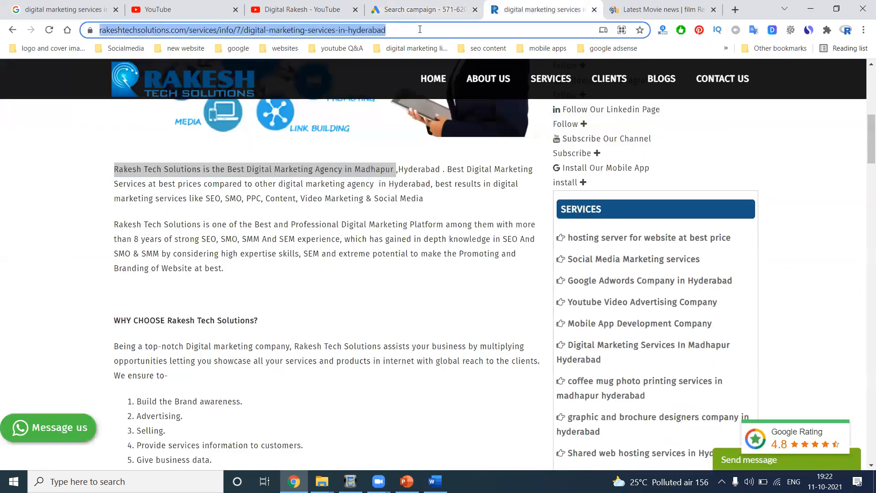
click(424, 9)
click(282, 360)
text(https://www.rakeshtechsolutions.com/services/info/17/digital-marketing-services-in-hyderabad)
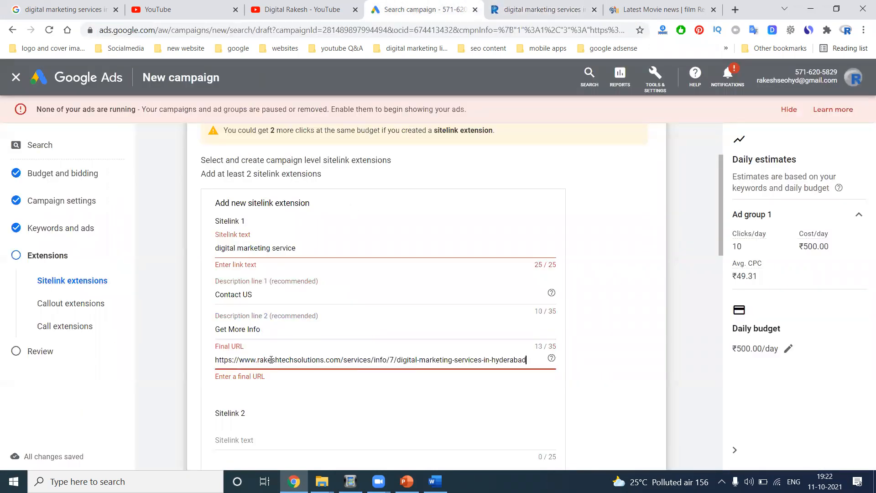
scroll(217, 323, down, 10)
click(227, 329)
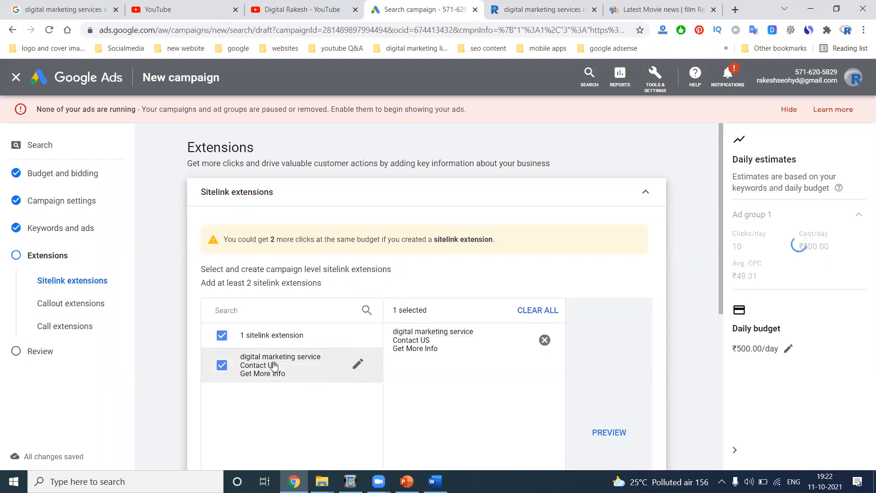
- Expand More extensions below Call extensions to list app, structured snippet, lead form, price and promotion types
mouse_move(276, 352)
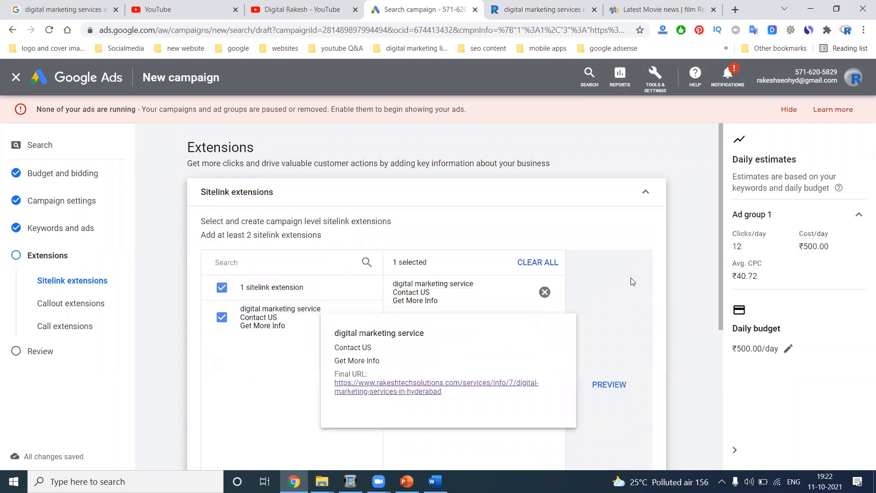
scroll(317, 368, down, 5)
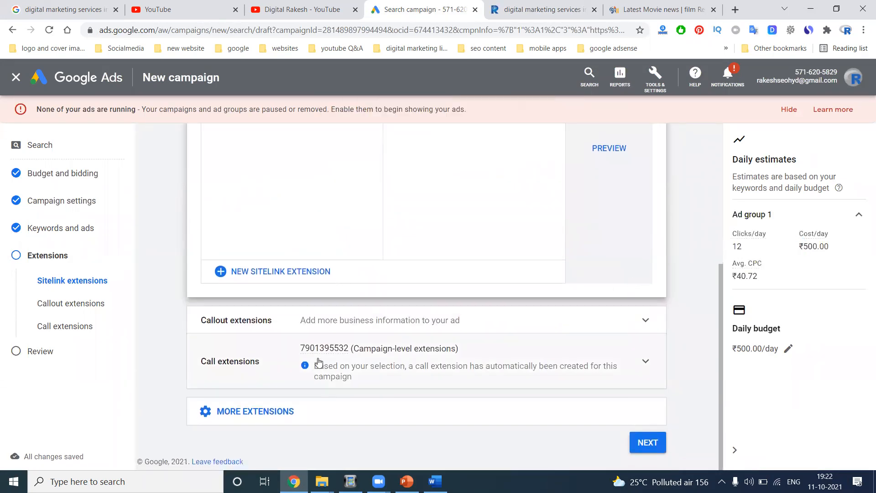
click(262, 412)
scroll(286, 335, down, 2)
scroll(287, 335, down, 1)
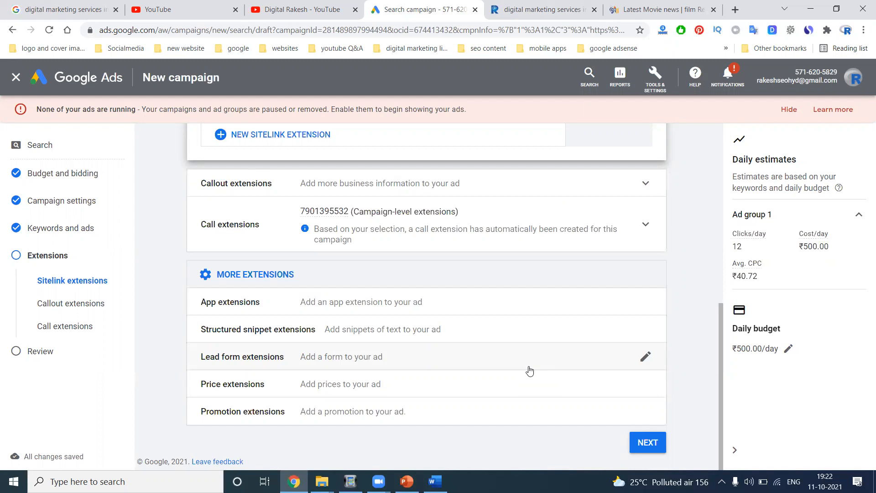
- Open and close the Price extension editor, then add the Lead form extensions section
click(644, 387)
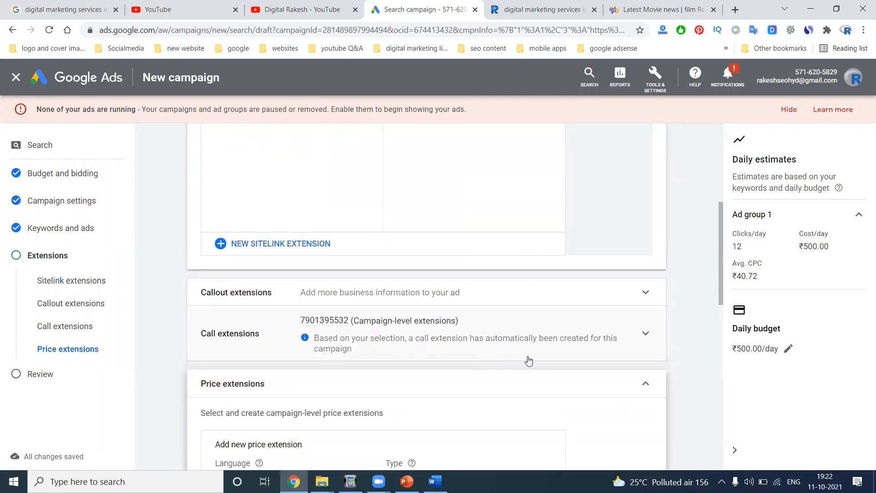
click(645, 270)
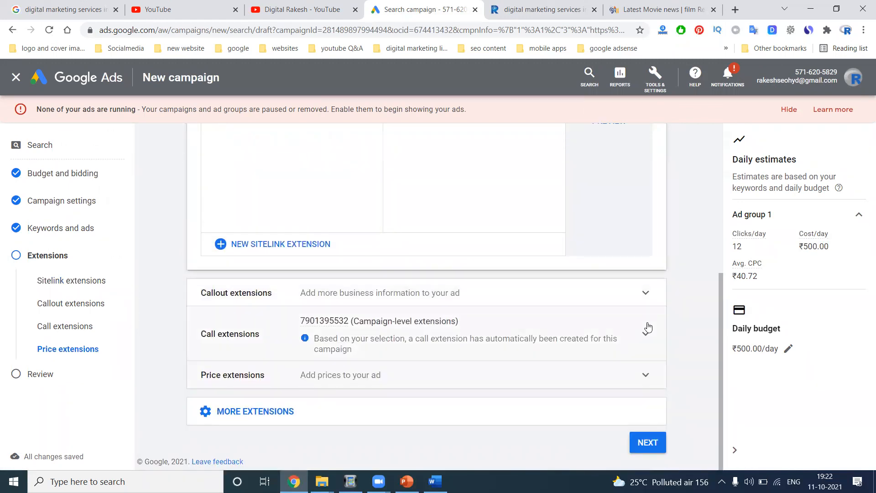
click(262, 411)
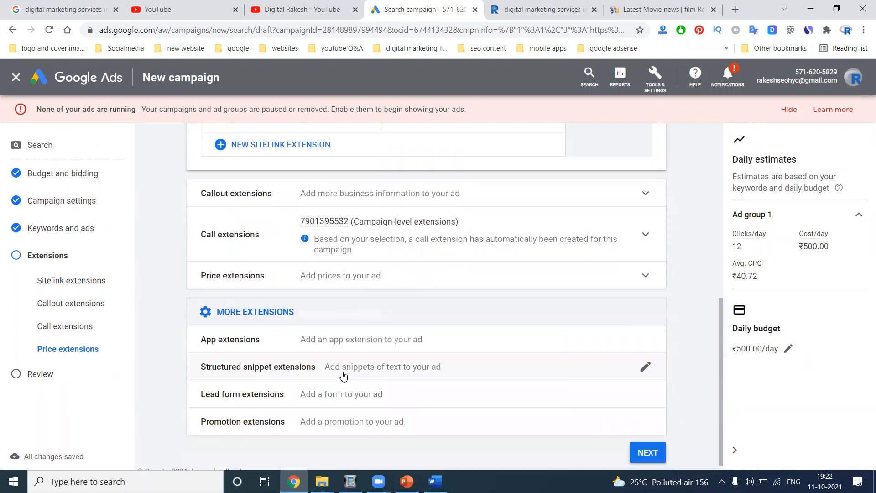
click(645, 384)
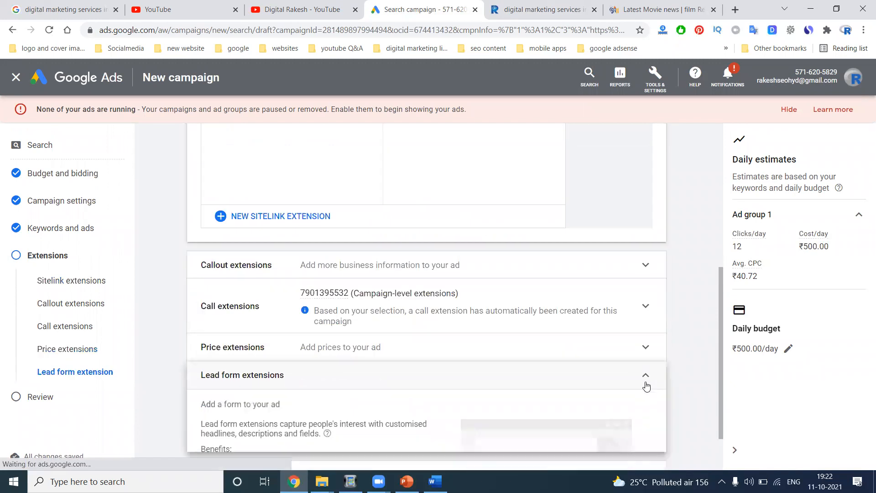
scroll(484, 323, down, 4)
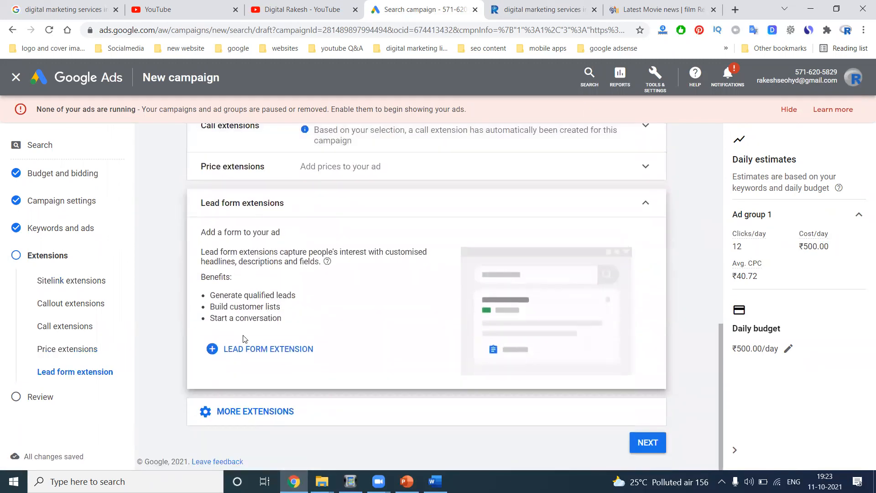
- Start a new lead form, review its setup fields, and cancel without saving
click(246, 350)
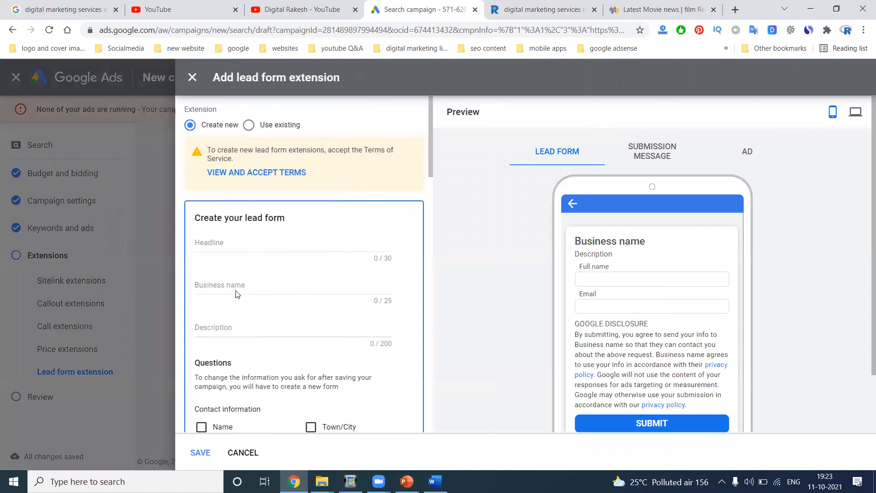
scroll(223, 326, down, 4)
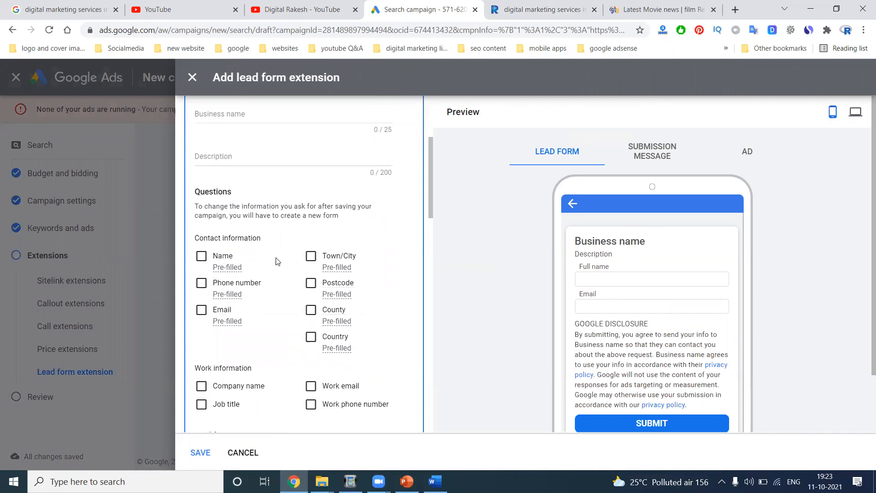
scroll(288, 268, down, 5)
scroll(288, 268, down, 5)
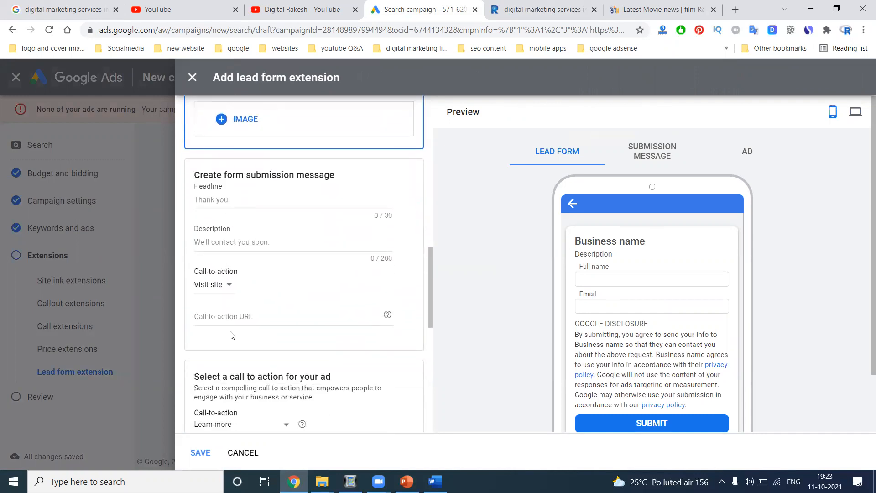
scroll(232, 335, down, 3)
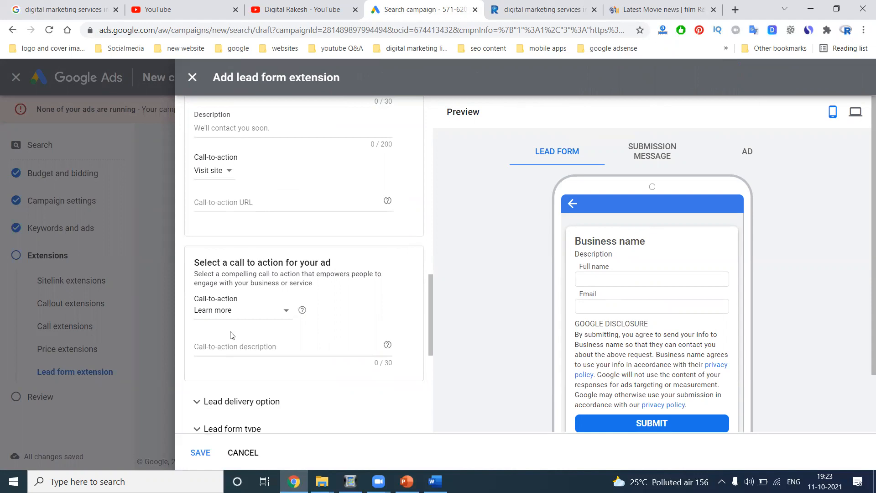
click(242, 451)
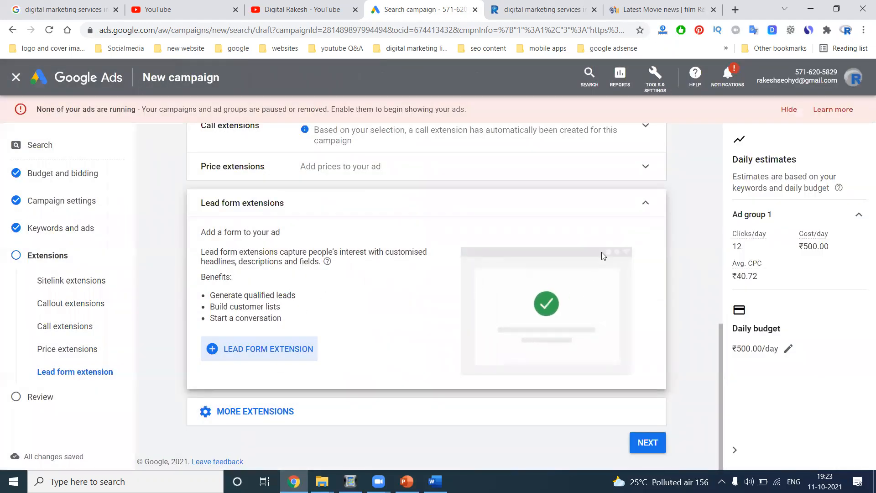
- Collapse Lead form extensions and continue to the Review your campaign page
click(648, 205)
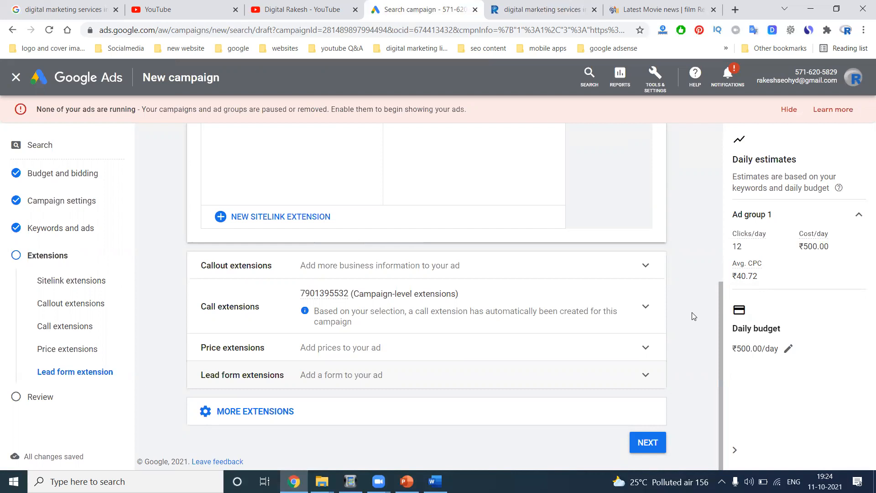
click(639, 441)
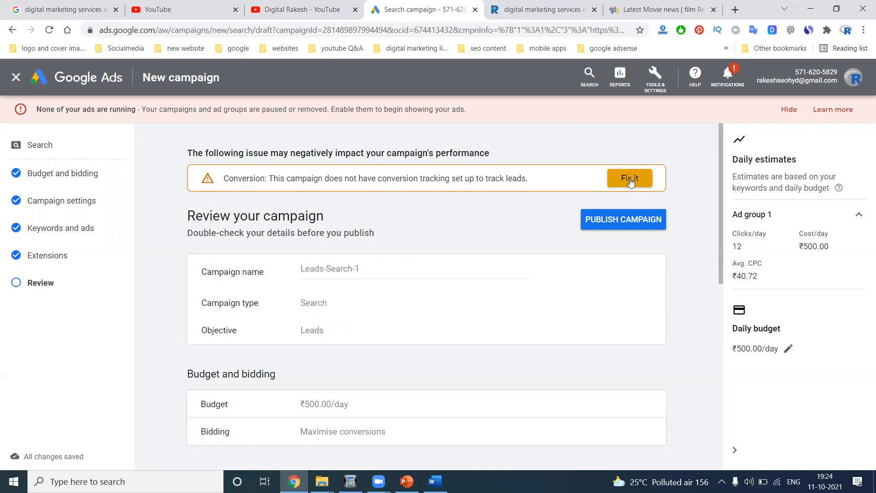
scroll(574, 189, down, 3)
scroll(475, 184, down, 1)
scroll(463, 186, up, 1)
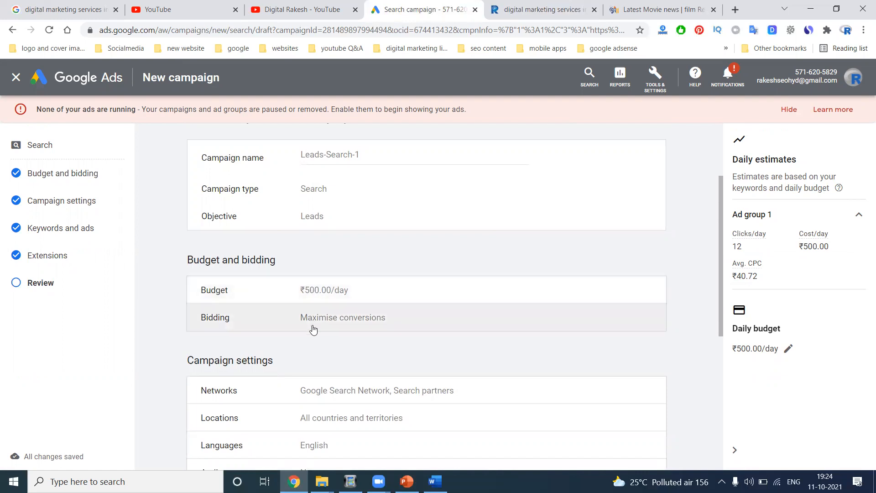
scroll(313, 329, down, 2)
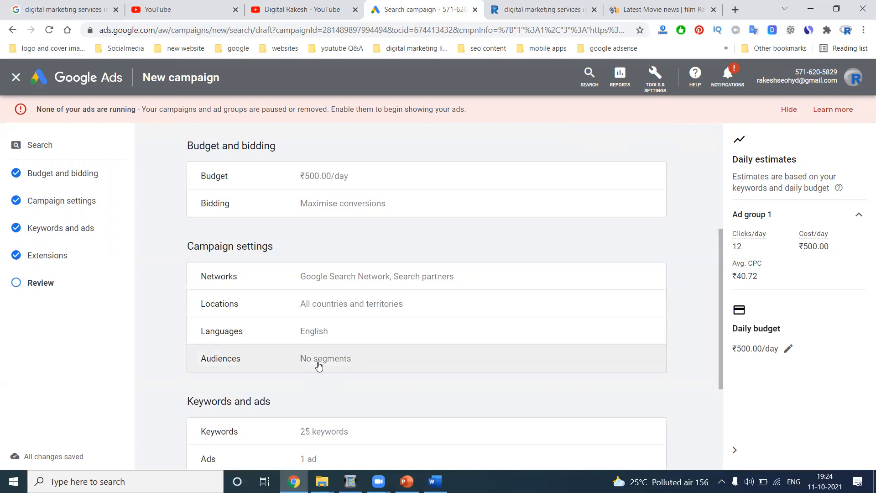
scroll(318, 365, down, 4)
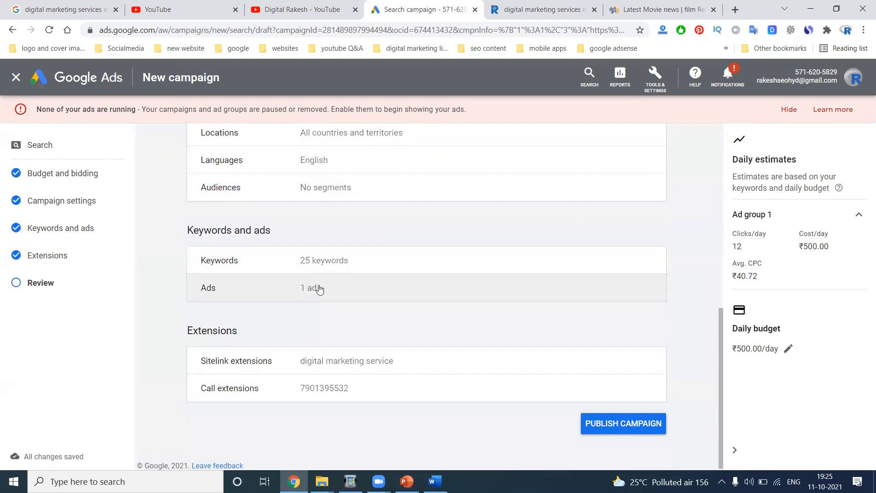
- Attempt to publish, then start creating a website-leads conversion action from the Fix it prompt
scroll(320, 289, down, 1)
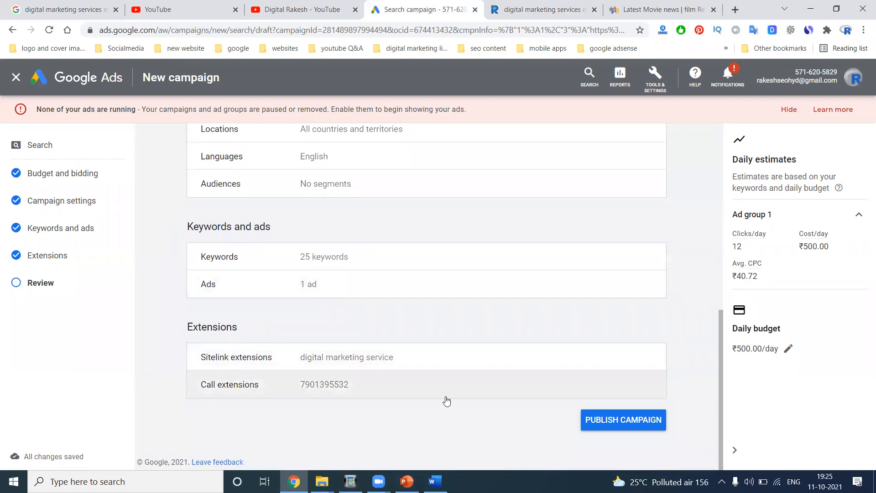
click(620, 428)
click(630, 176)
click(183, 287)
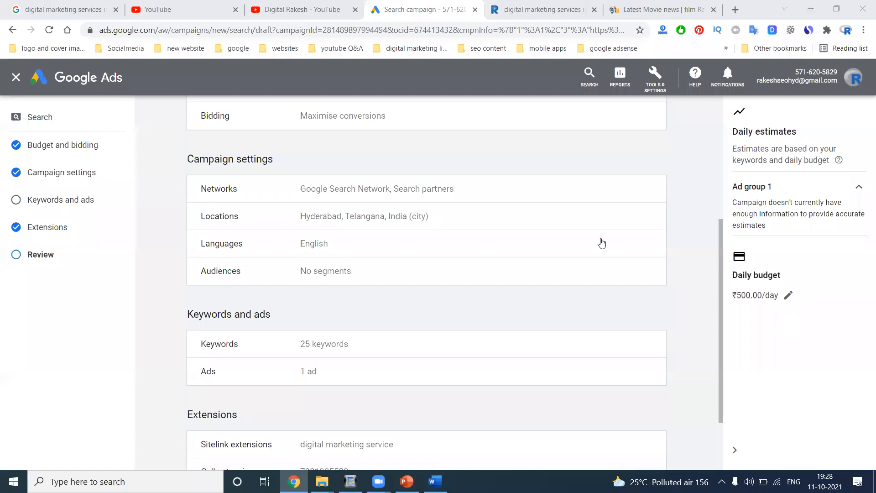
scroll(602, 244, up, 5)
- Publish Leads-Search-1, sort its ad groups by name, and open Ad group 1
click(608, 134)
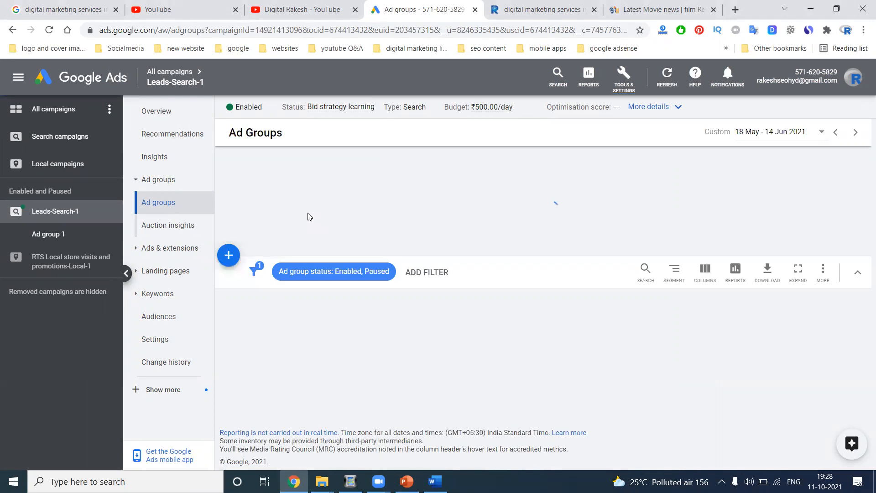
click(289, 354)
click(288, 378)
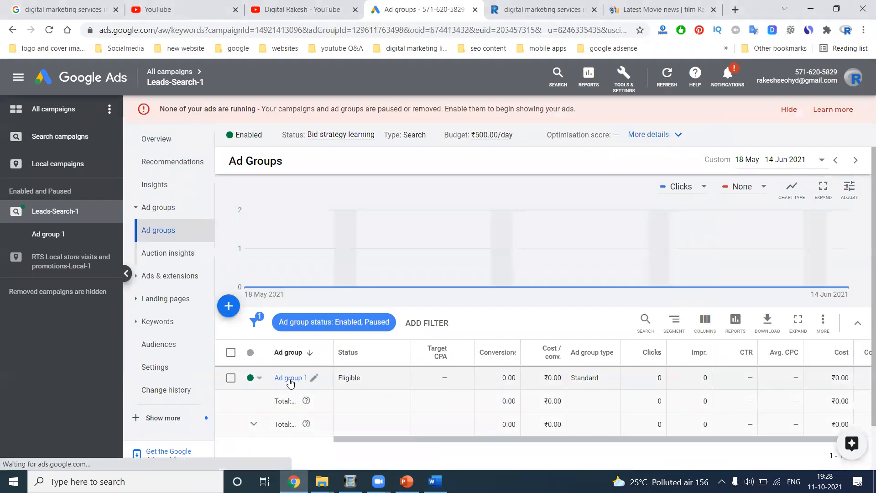
- Make 'seo website design' and 'best digital marketing agency in hyderabad' Exact, 'digital marketing services in hyderabad' Phrase match
scroll(342, 260, down, 5)
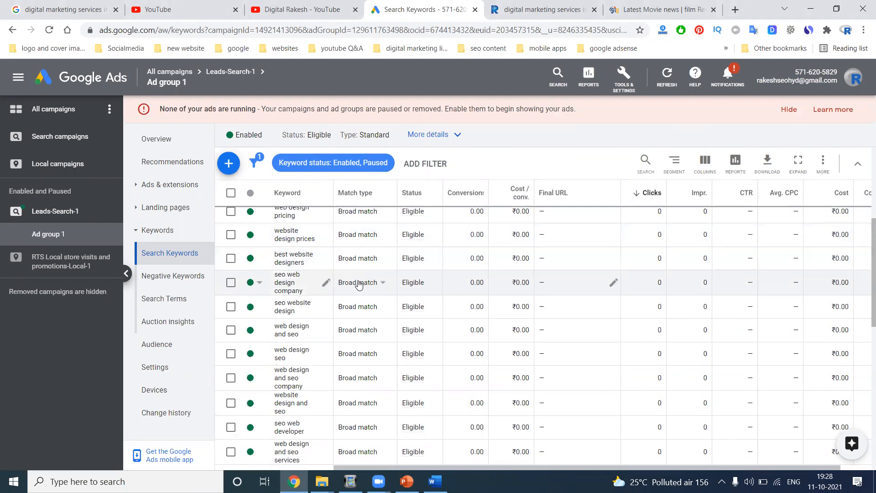
click(381, 311)
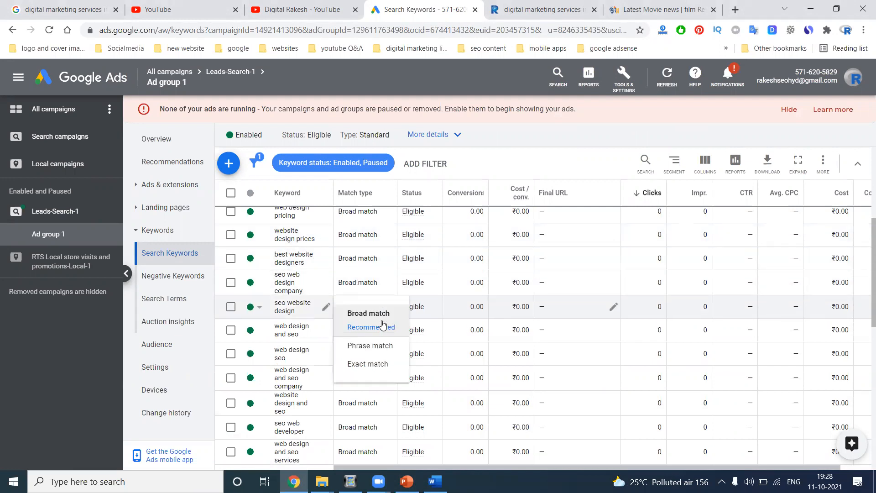
click(370, 363)
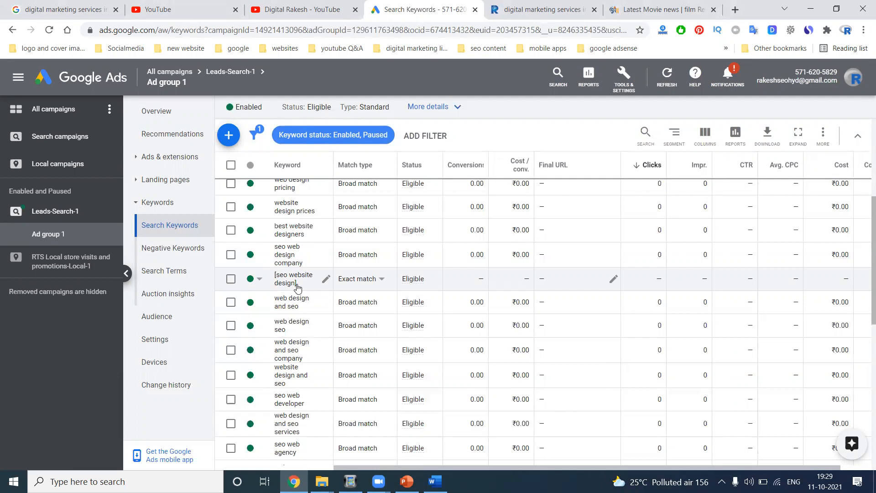
scroll(310, 253, down, 10)
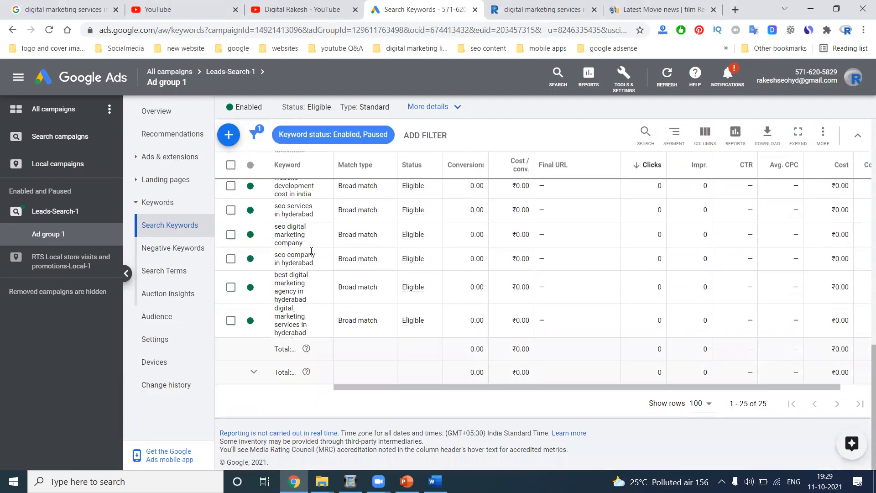
click(382, 321)
click(375, 356)
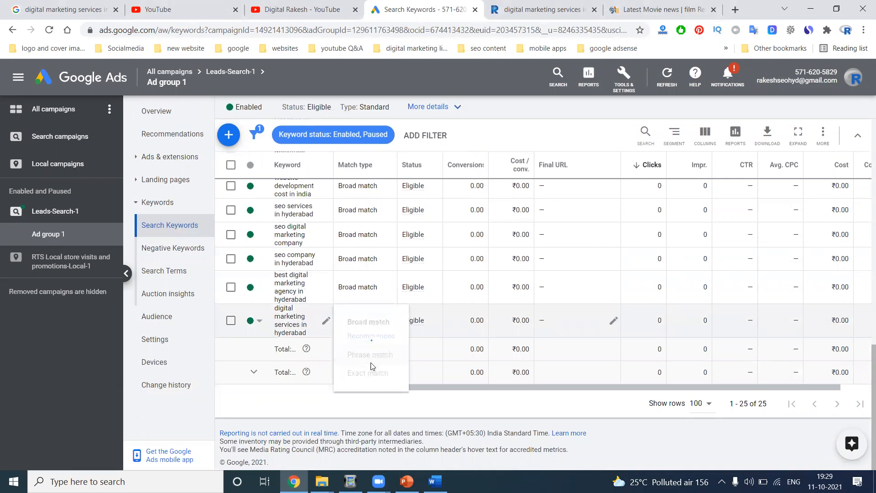
click(368, 288)
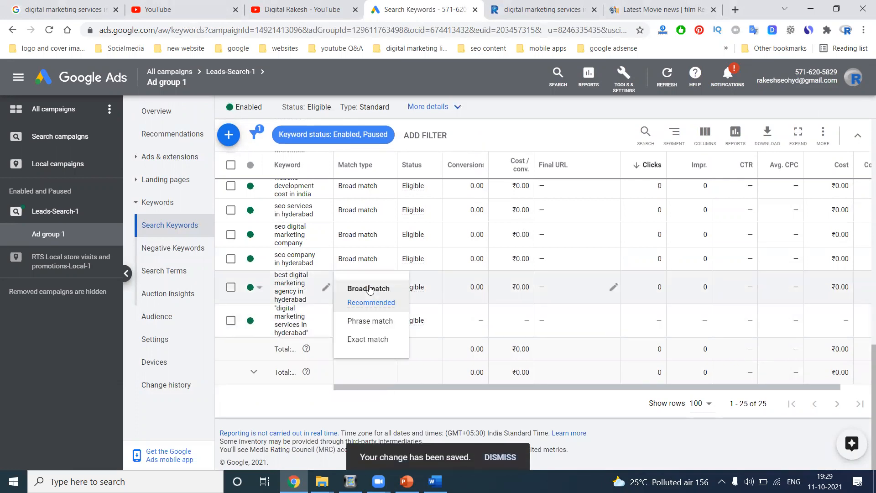
click(361, 340)
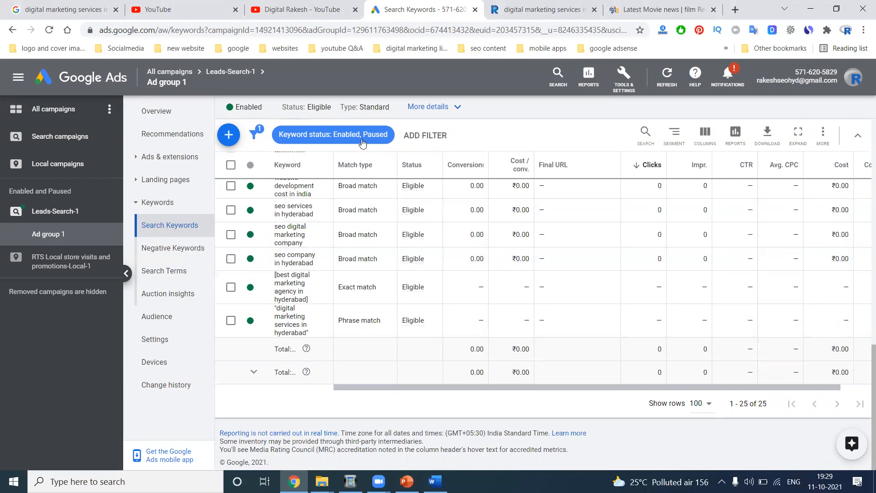
- Look over the Leads-Search-1 campaign overview from All campaigns, then return to the overview
click(181, 75)
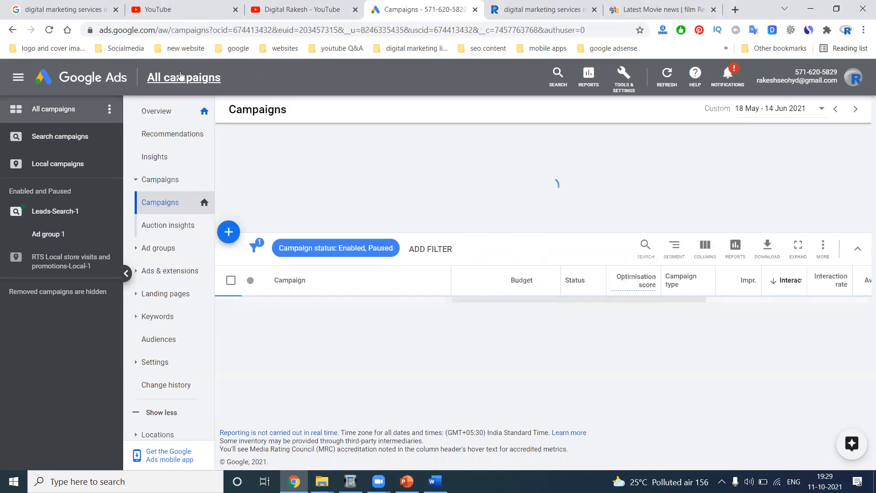
click(314, 364)
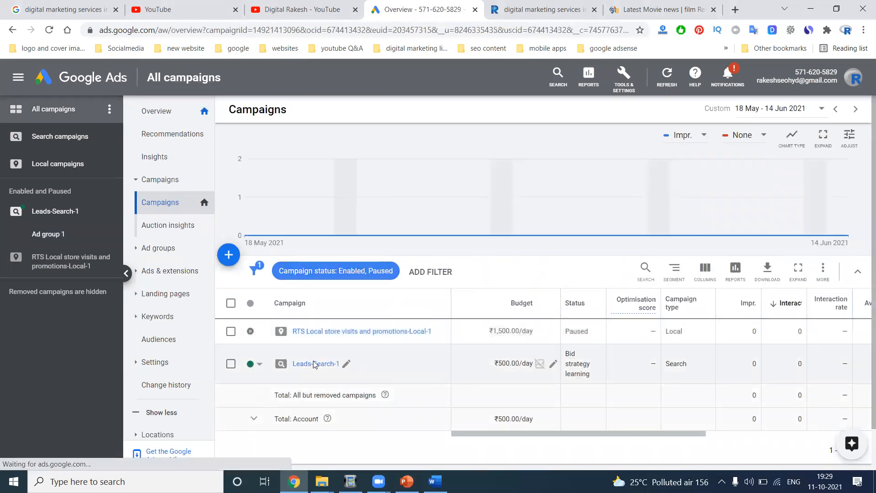
scroll(314, 364, down, 5)
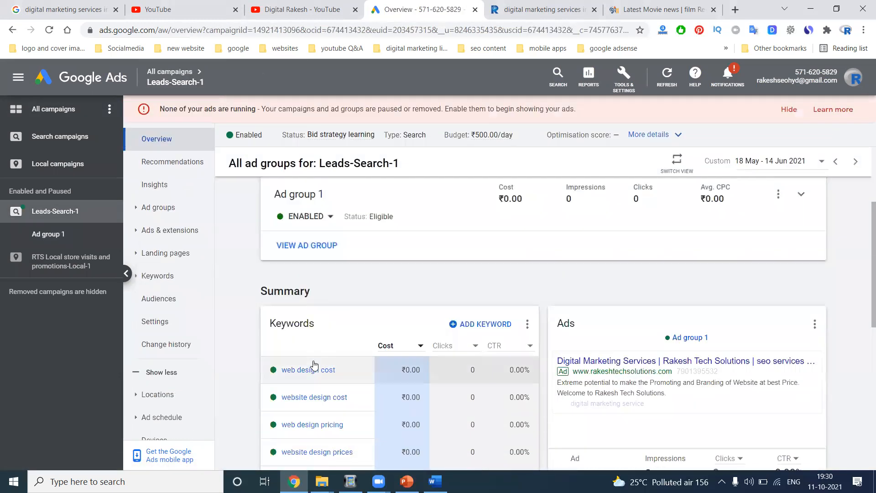
scroll(296, 294, up, 3)
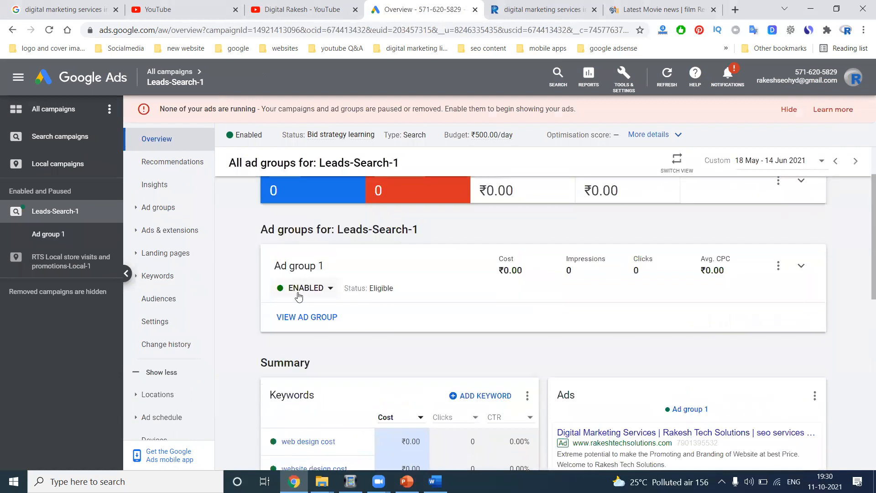
scroll(321, 330, down, 5)
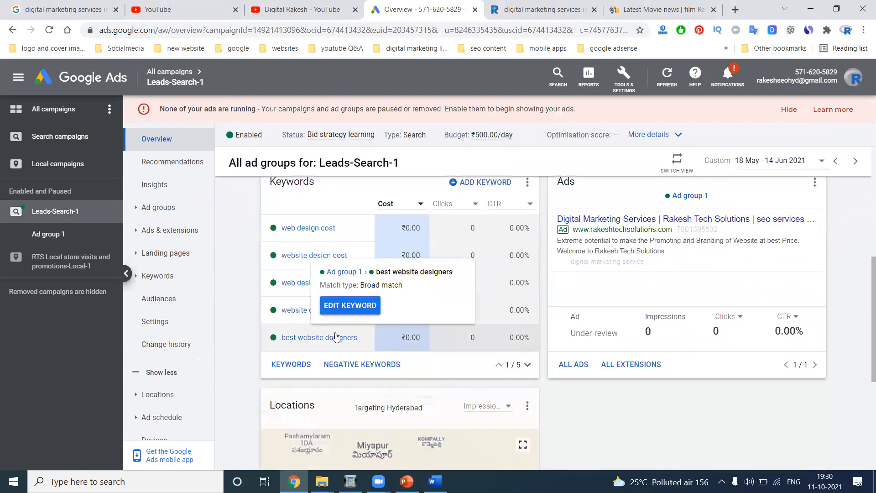
scroll(315, 322, down, 1)
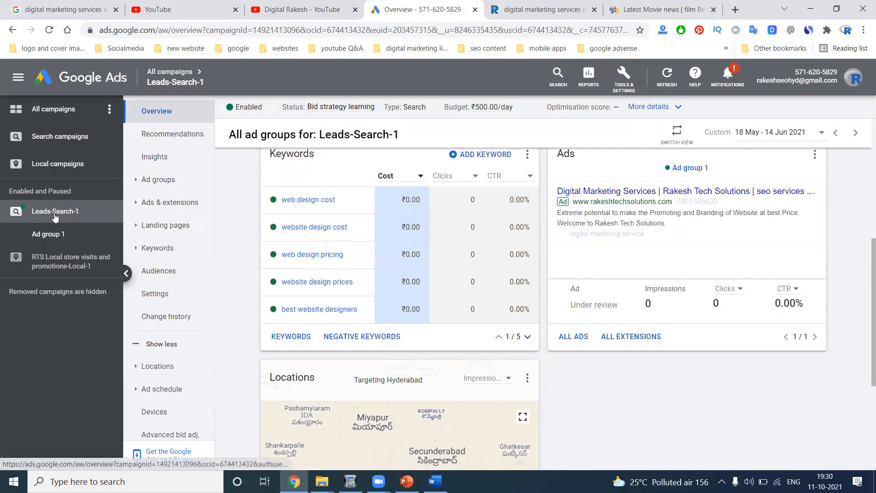
click(63, 77)
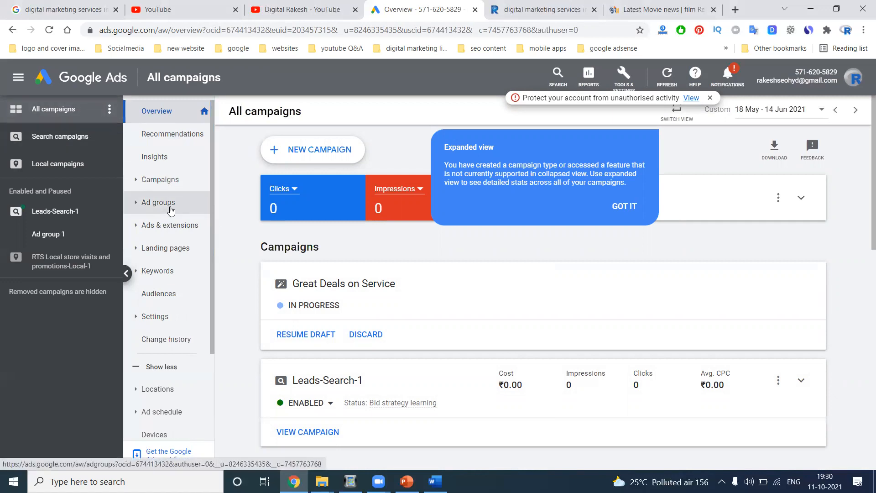
- Filter to Search campaigns, expand Leads-Search-1, and open the Keywords list
scroll(192, 215, down, 1)
scroll(251, 253, down, 5)
scroll(252, 251, down, 7)
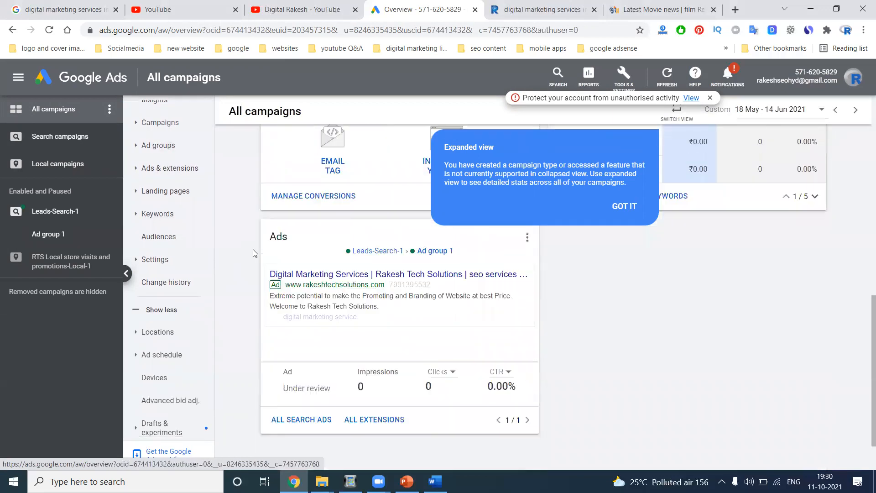
scroll(253, 251, up, 8)
scroll(251, 246, up, 4)
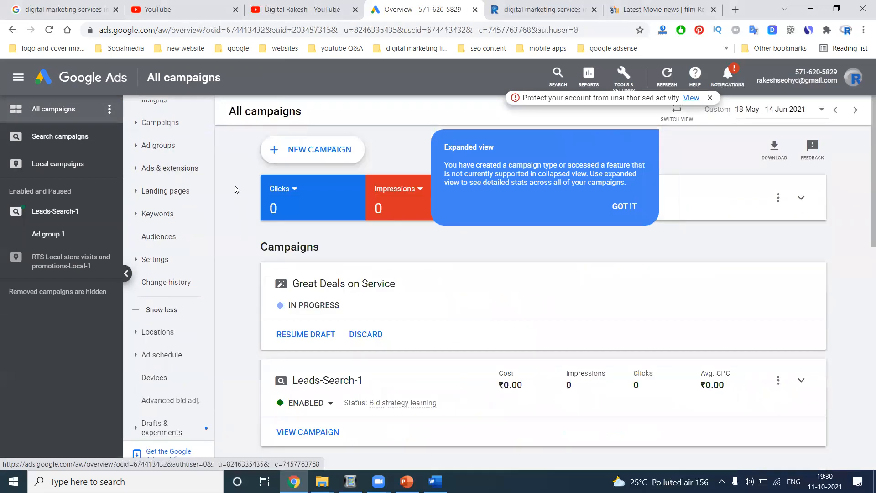
click(58, 141)
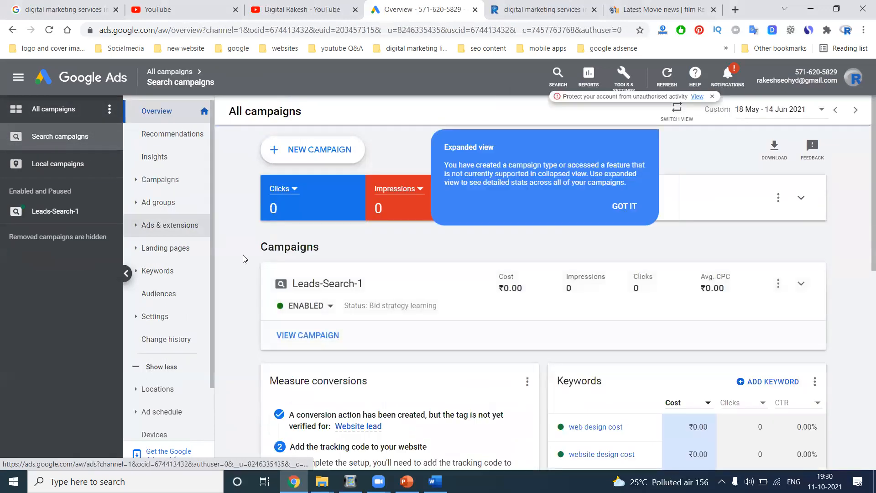
scroll(316, 286, down, 1)
scroll(316, 286, up, 1)
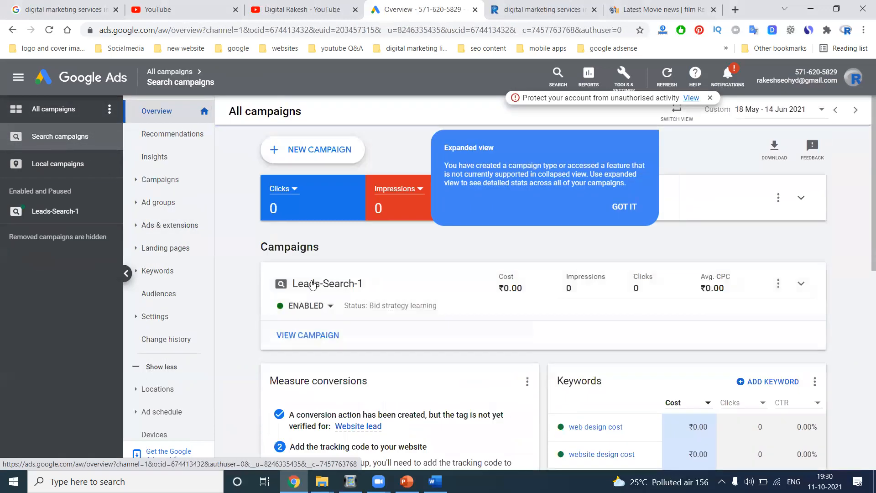
click(322, 287)
scroll(323, 294, down, 3)
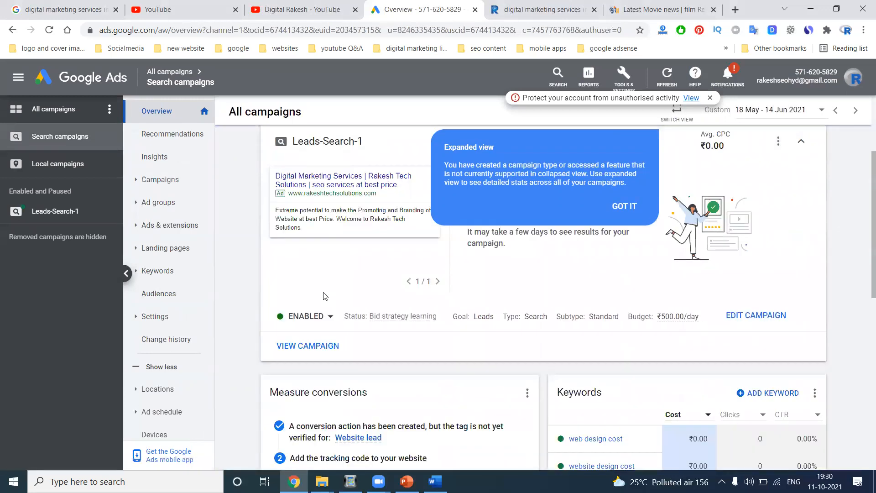
scroll(344, 304, down, 5)
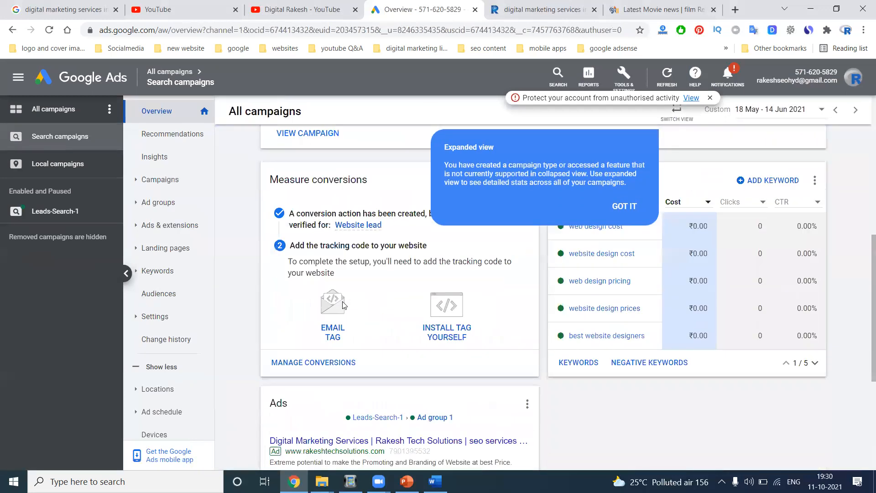
scroll(373, 310, down, 2)
mouse_move(374, 311)
click(176, 268)
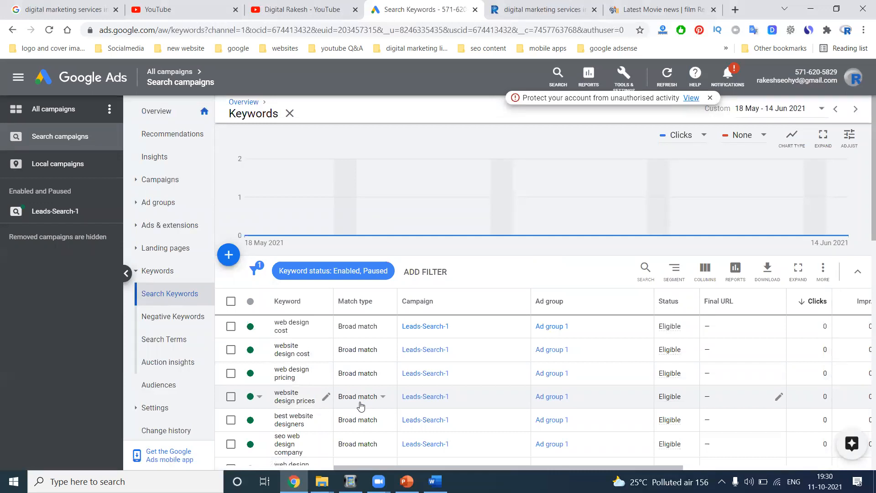
- Start adding keywords to Leads-Search-1's Ad group 1, then show the 'digital marketing services in usa' results tab
click(236, 260)
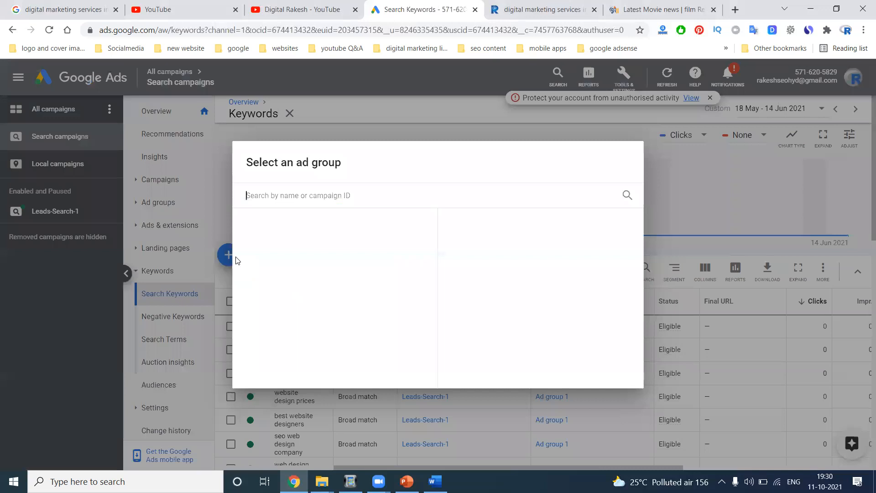
click(273, 258)
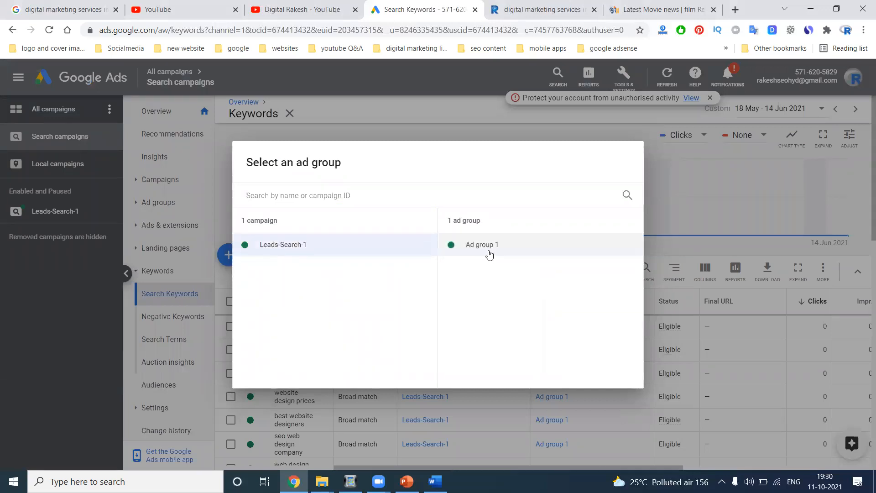
click(489, 254)
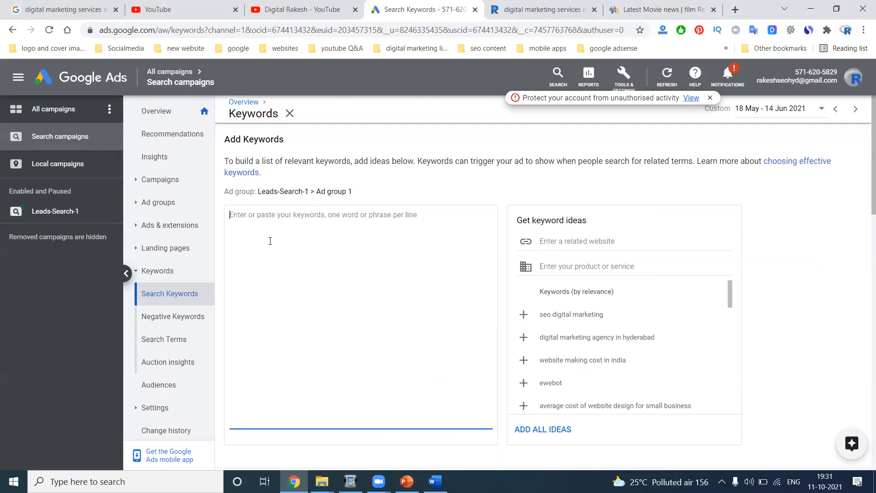
click(24, 5)
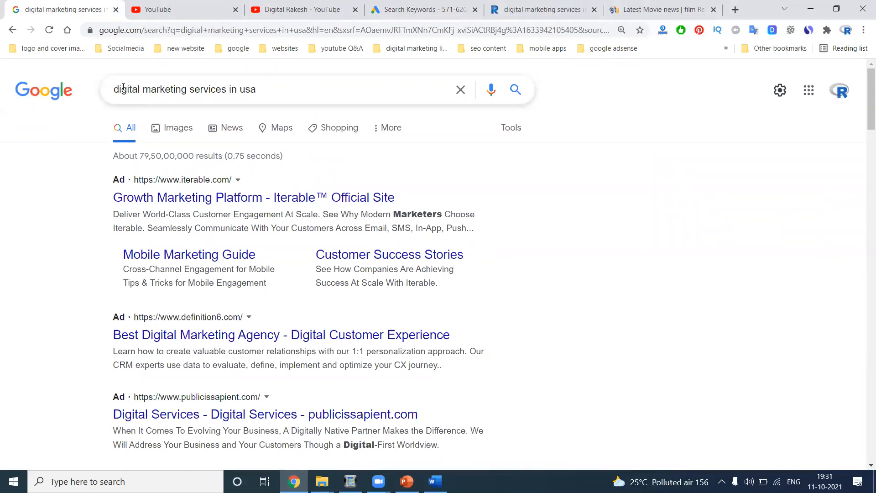
- Pass through the YouTube tab and return to the Ad group 1 Add Keywords page
click(302, 7)
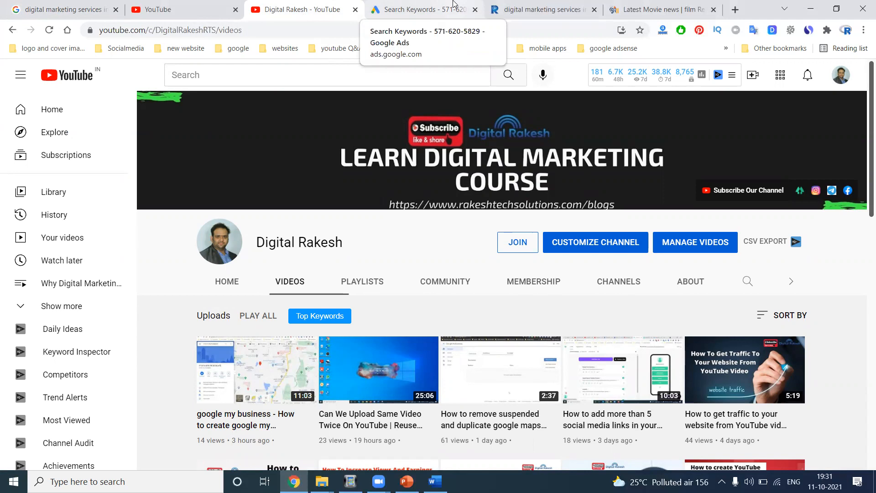
click(454, 4)
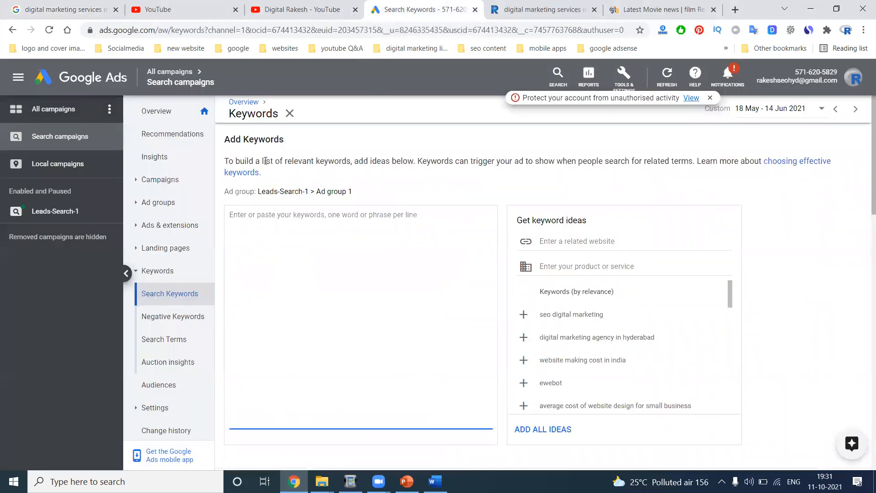
- From All campaigns, select Leads-Search-1 and view its bulk edit options without changing anything
mouse_move(165, 70)
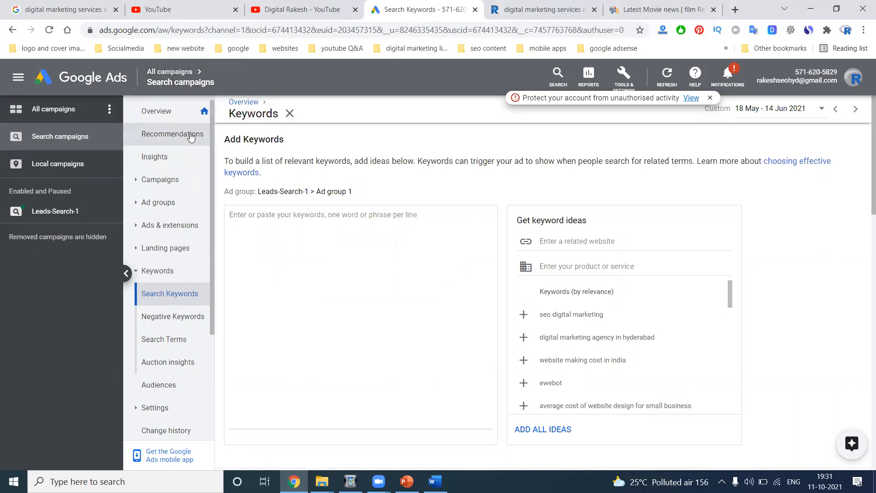
click(170, 73)
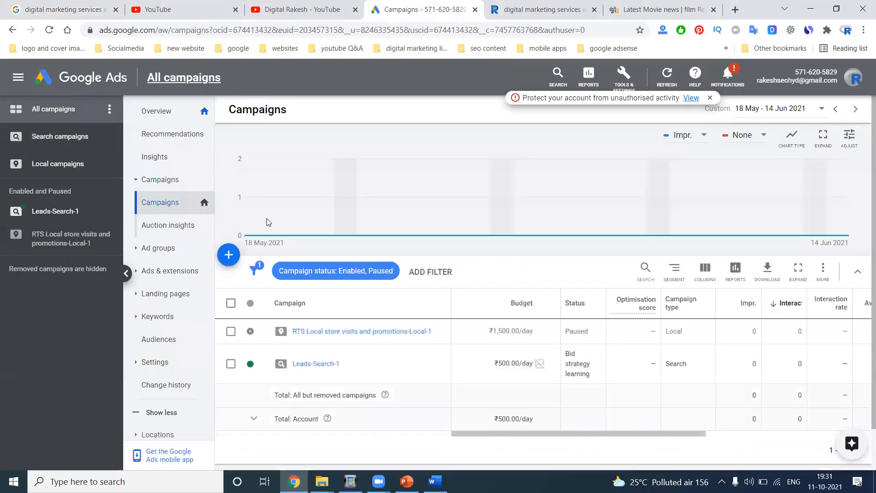
click(255, 363)
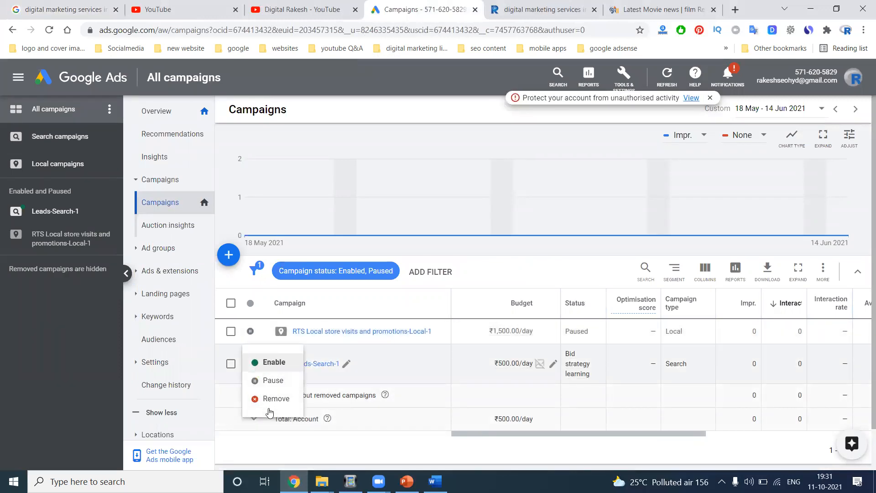
click(230, 364)
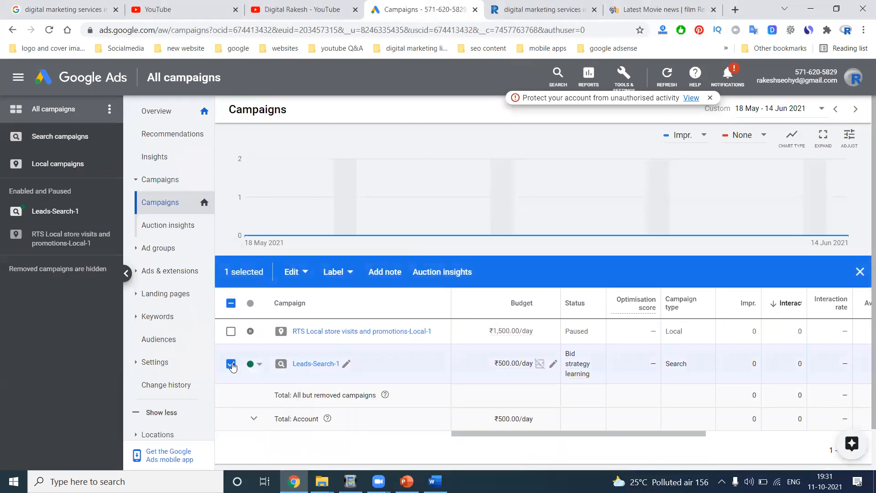
click(299, 277)
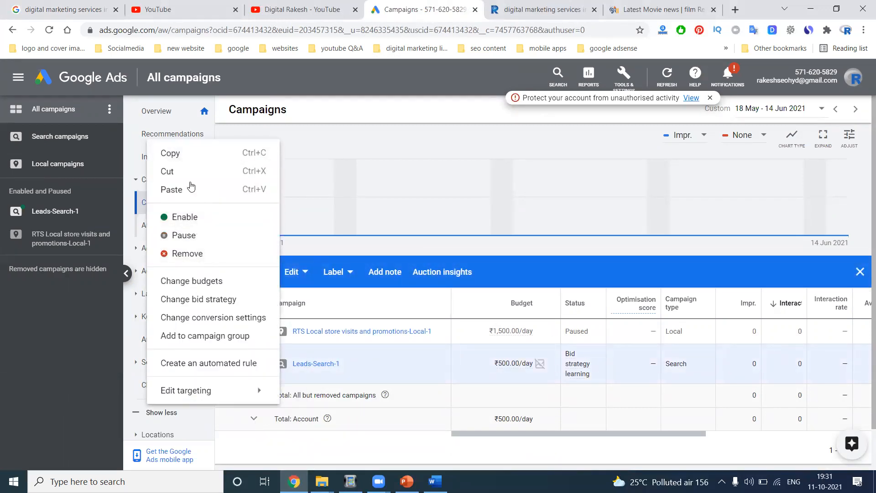
mouse_move(176, 400)
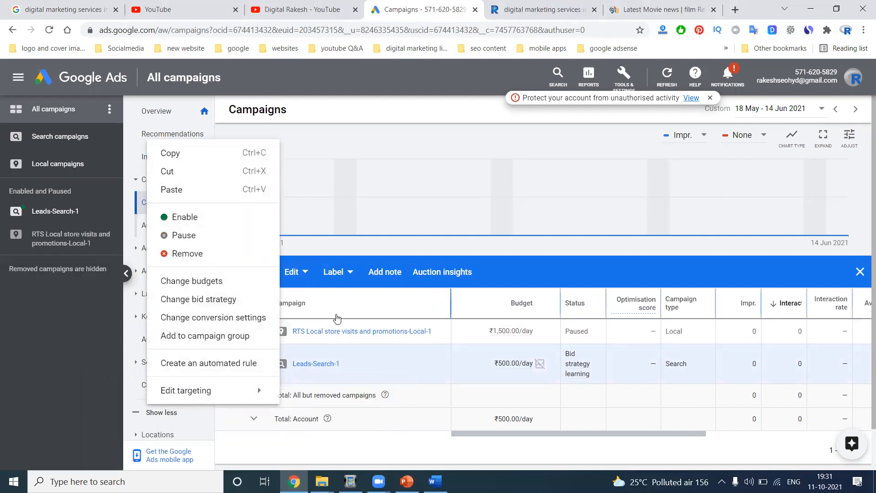
click(267, 351)
- Set Leads-Search-1's status to Paused and open its campaign overview
click(257, 364)
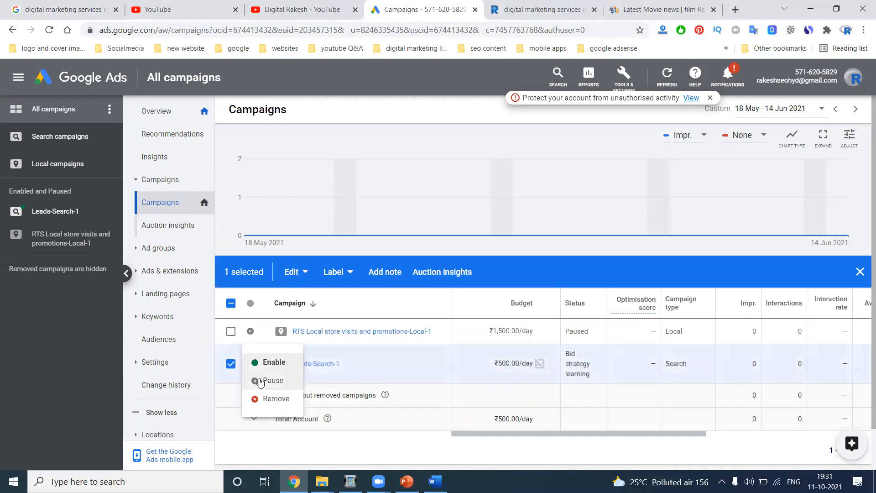
click(261, 380)
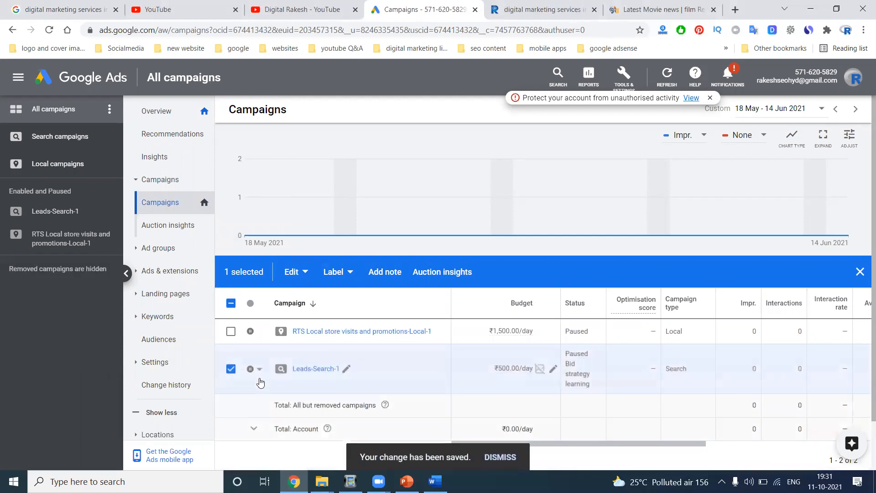
click(303, 370)
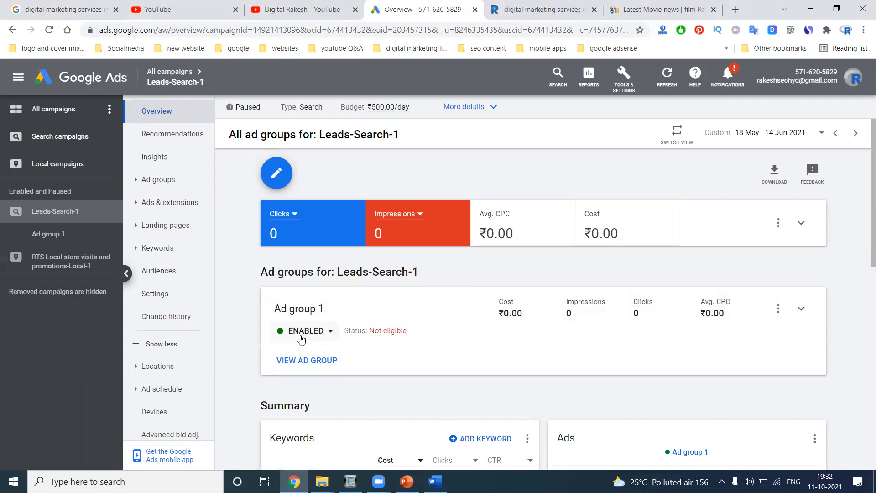
- Set Ad group 1's status to Paused
click(301, 337)
click(297, 359)
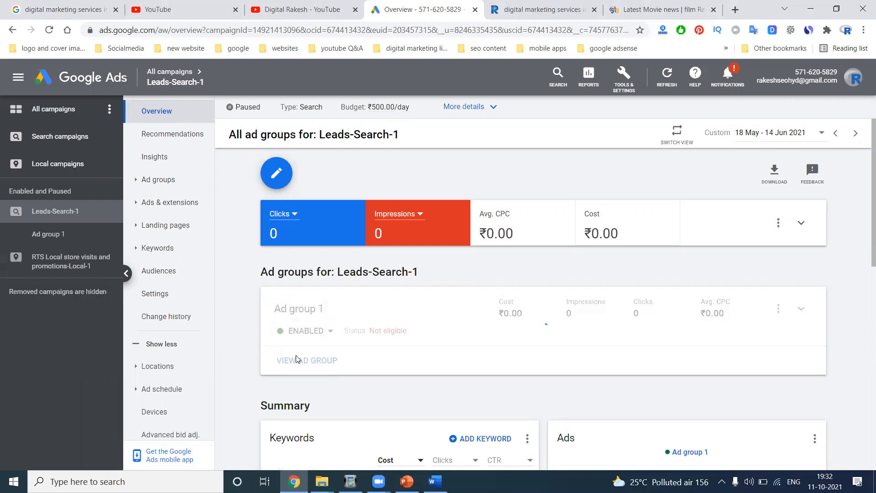
scroll(296, 359, down, 3)
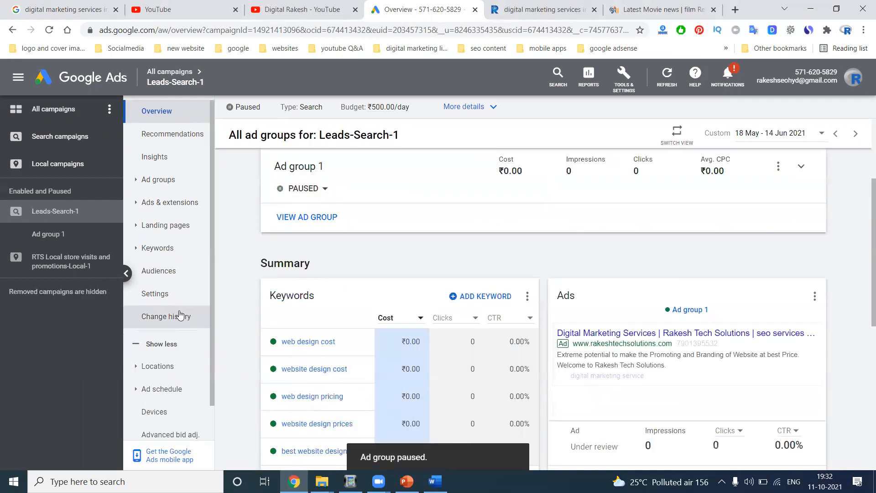
- Pause the keyword 'website design cost' in Search Keywords, then review the Not eligible keyword statuses
click(164, 248)
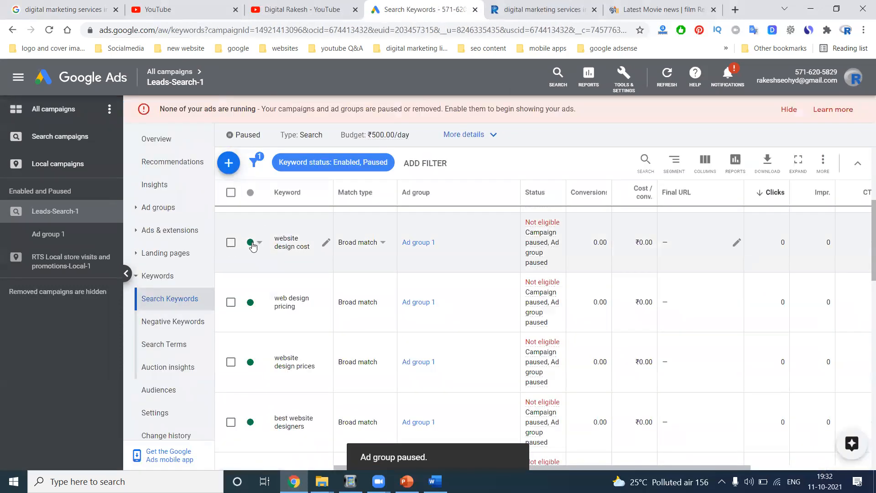
click(251, 244)
click(261, 257)
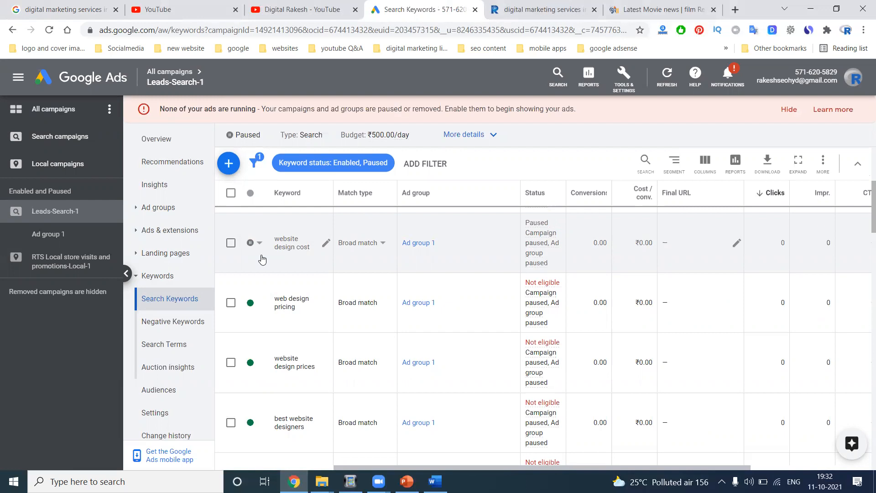
mouse_move(540, 290)
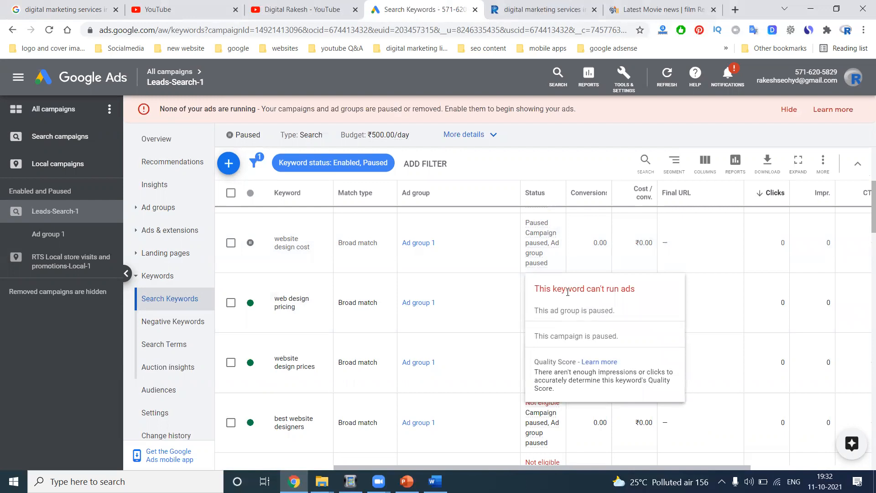
mouse_move(551, 267)
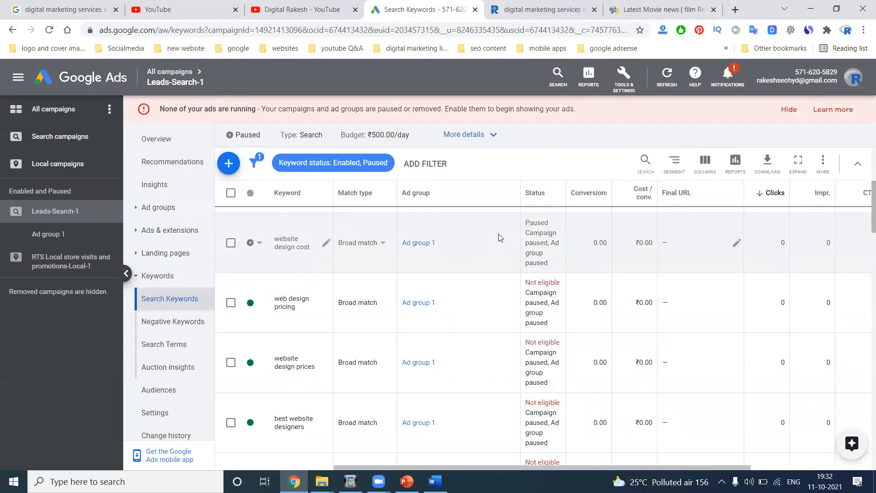
scroll(516, 294, down, 5)
scroll(511, 313, down, 10)
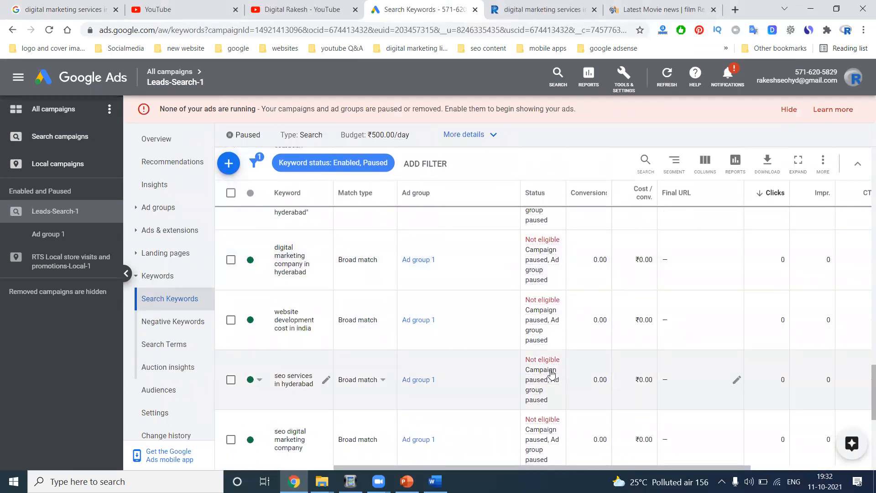
mouse_move(551, 374)
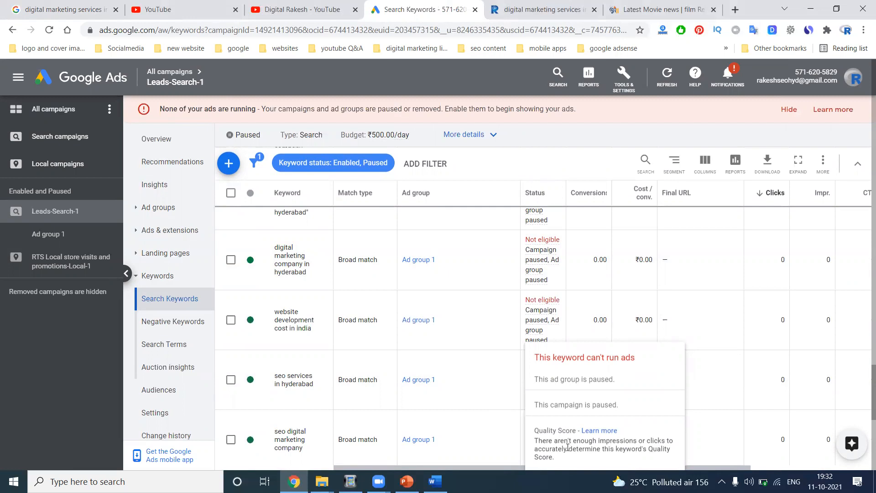
scroll(470, 352, down, 5)
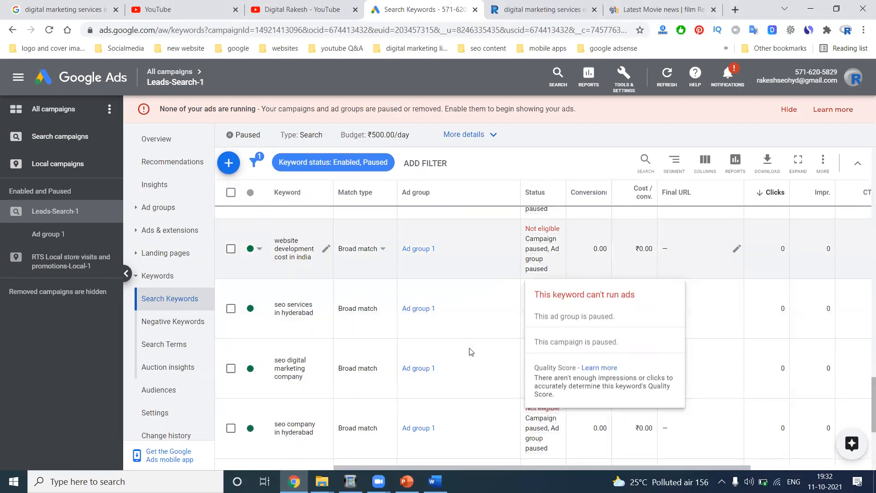